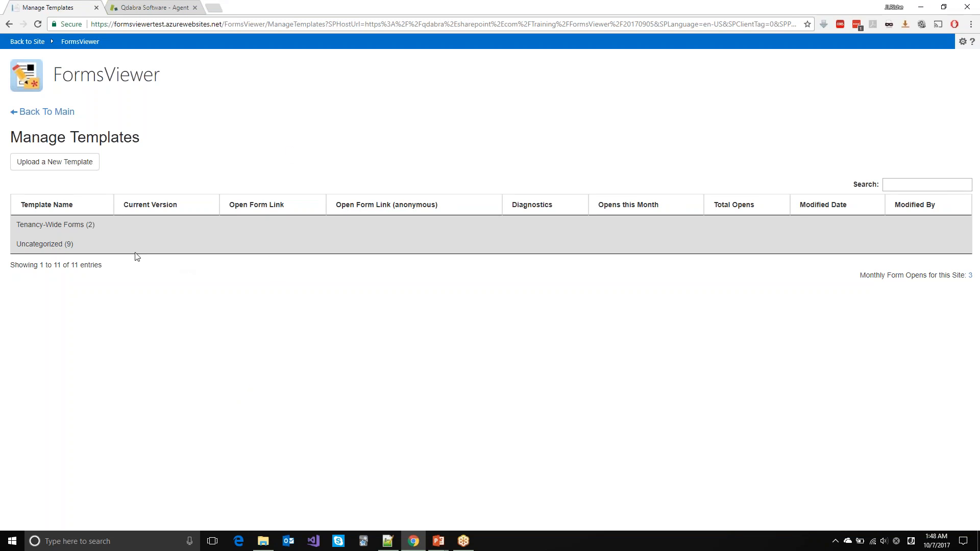
# Step: Open the Diagnostics page for ZenDesk Sample.xsn from the Uncategorized template group
pyautogui.click(78, 249)
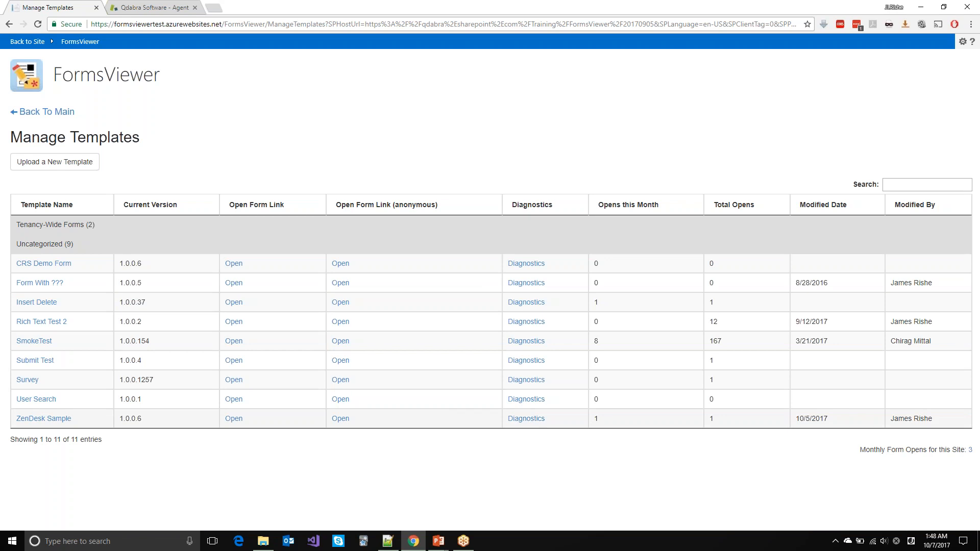
pyautogui.click(533, 419)
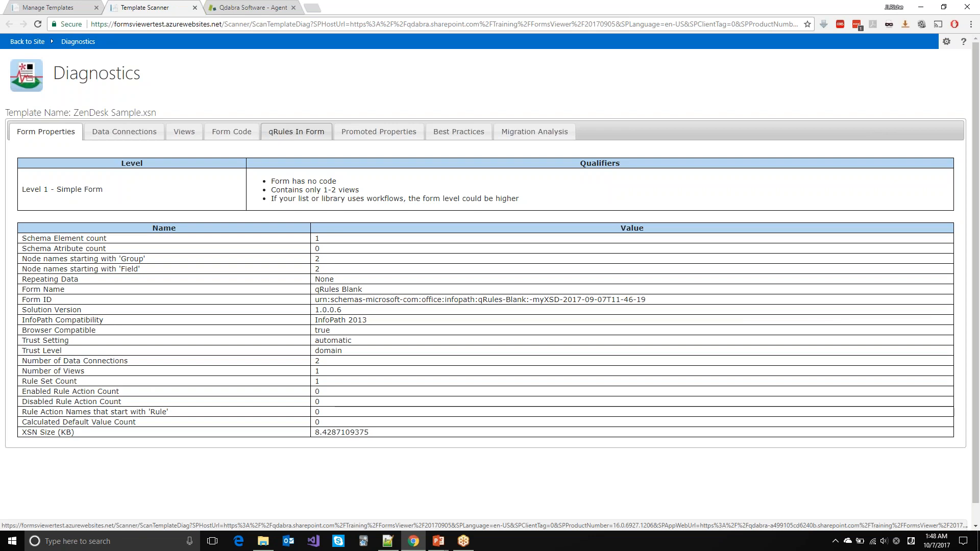
# Step: Check the qRules In Form list, then launch the qRules Builder with the ZenDesk Sample template loaded
pyautogui.click(296, 132)
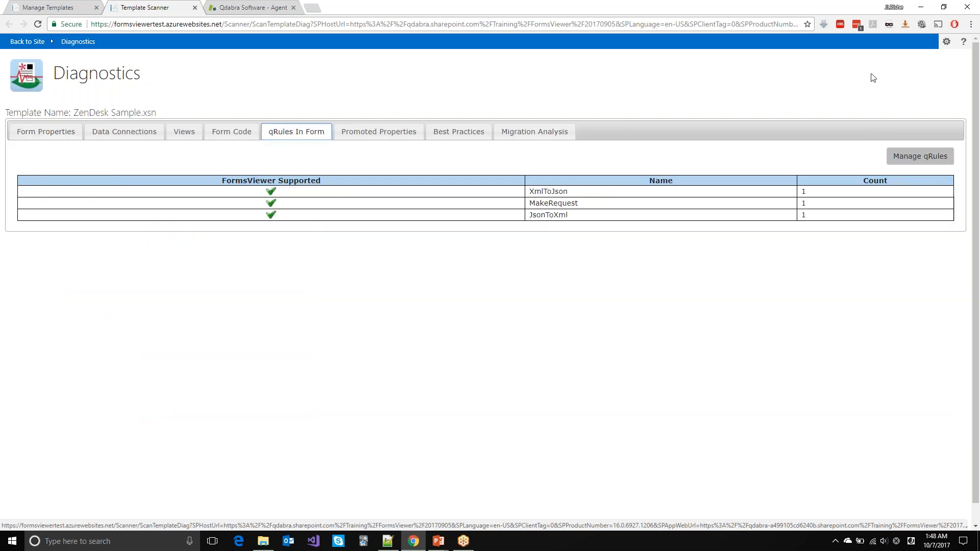
pyautogui.click(967, 21)
pyautogui.click(904, 162)
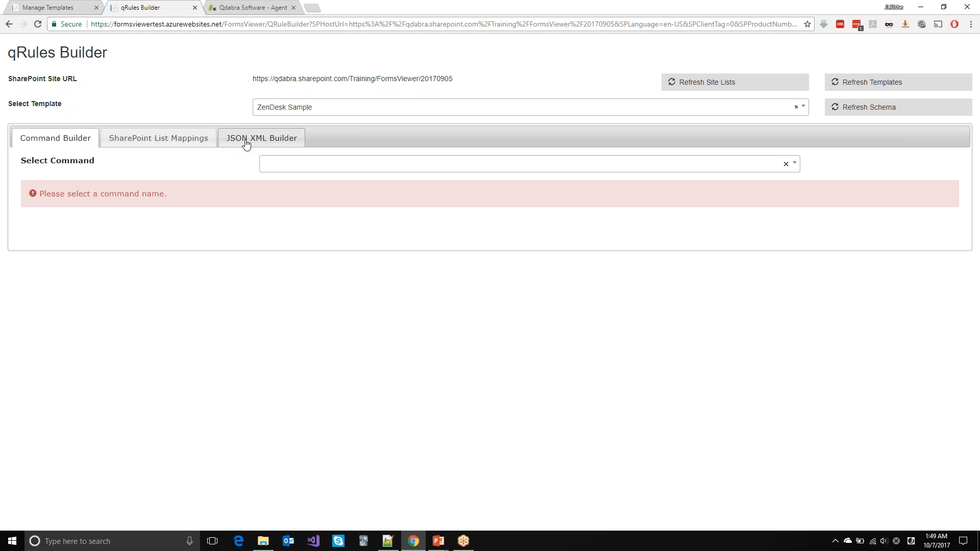
# Step: Show the JSON XML Builder, set for JSON → XML conversion
pyautogui.click(274, 142)
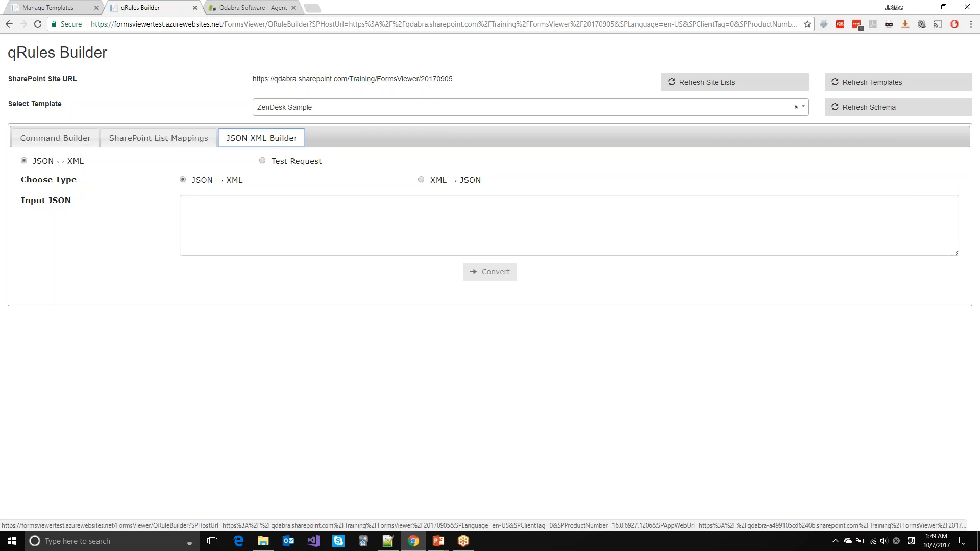
# Step: Copy the ZenDesk ticket JSON block from the Notepad++ 'new 14' notes
pyautogui.click(388, 542)
pyautogui.click(151, 288)
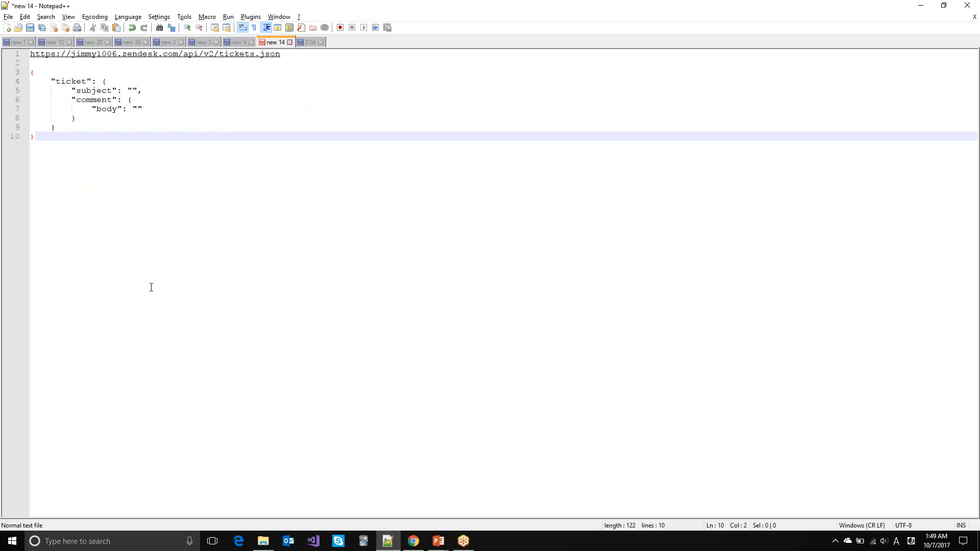
pyautogui.press('Up')
pyautogui.press('Up')
pyautogui.press('Up')
pyautogui.press('Up')
pyautogui.press('Up')
pyautogui.press('Up')
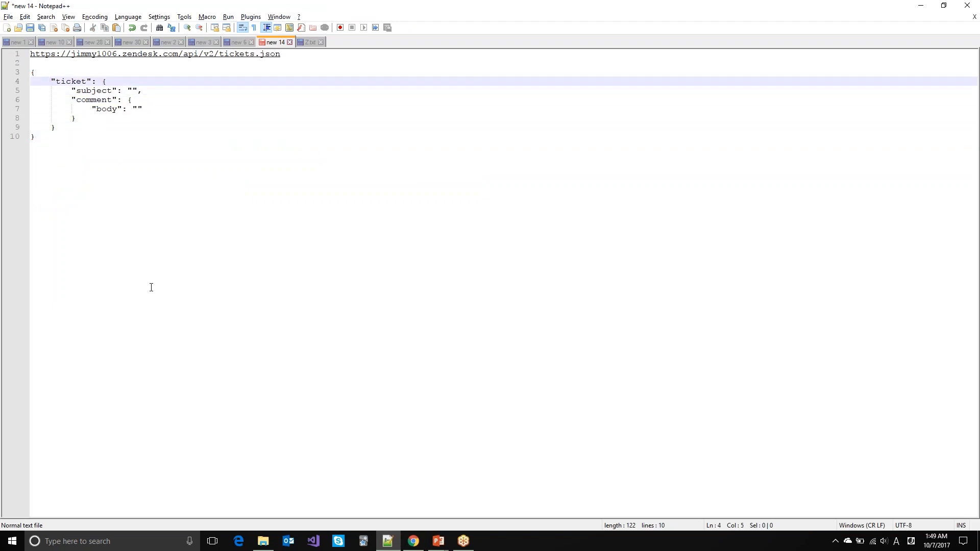
pyautogui.press('Up')
pyautogui.hotkey('shift', 'Right')
pyautogui.hotkey('shift', 'Down')
pyautogui.hotkey('shift', 'Down')
pyautogui.hotkey('shift', 'Down')
pyautogui.hotkey('shift', 'Down')
pyautogui.hotkey('shift', 'Down')
pyautogui.hotkey('shift', 'Down')
pyautogui.hotkey('shift', 'Down')
pyautogui.hotkey('ctrl', 'c')
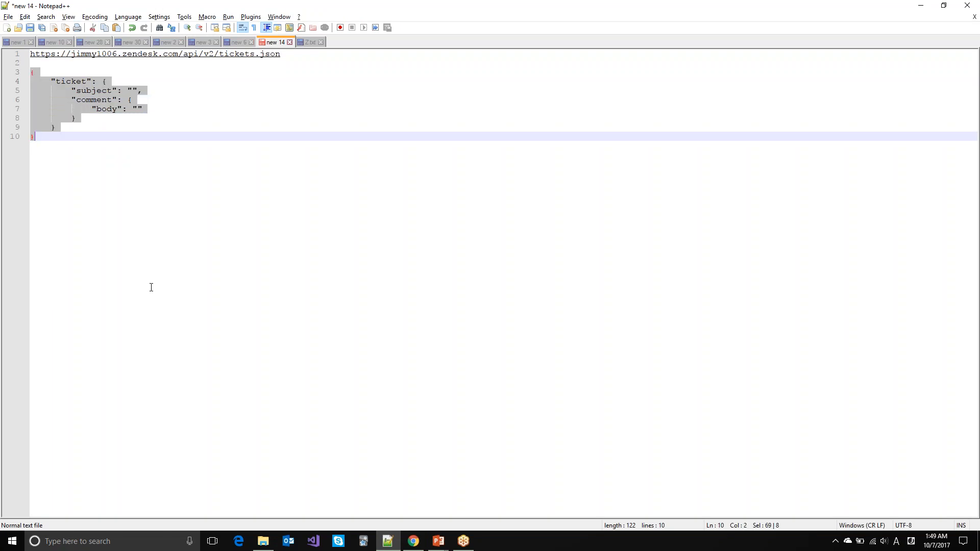
pyautogui.hotkey('alt', 'Tab')
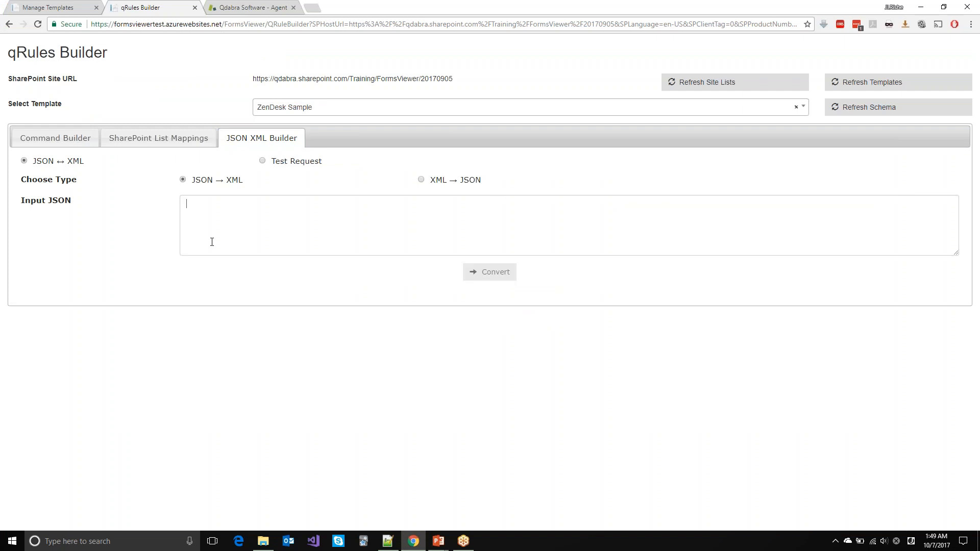
# Step: Paste the ticket JSON into Input JSON and convert it to ticket/comment/body/subject XML
pyautogui.hotkey('ctrl', 'v')
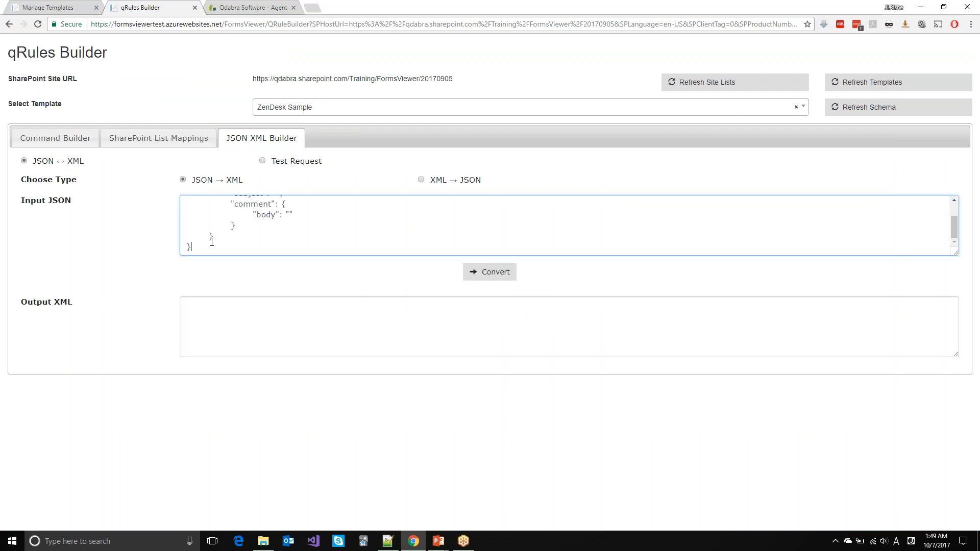
pyautogui.moveTo(957, 254); pyautogui.dragTo(958, 301)
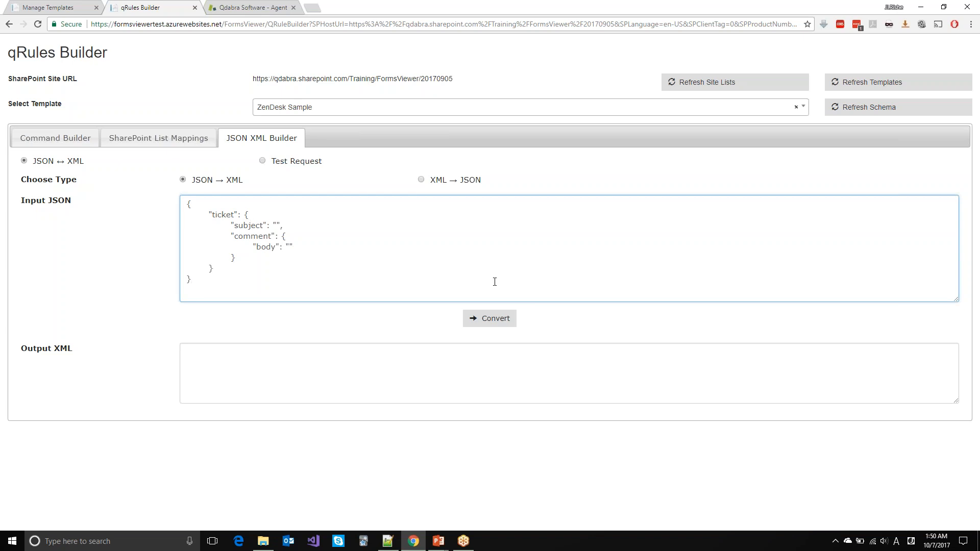
pyautogui.click(476, 317)
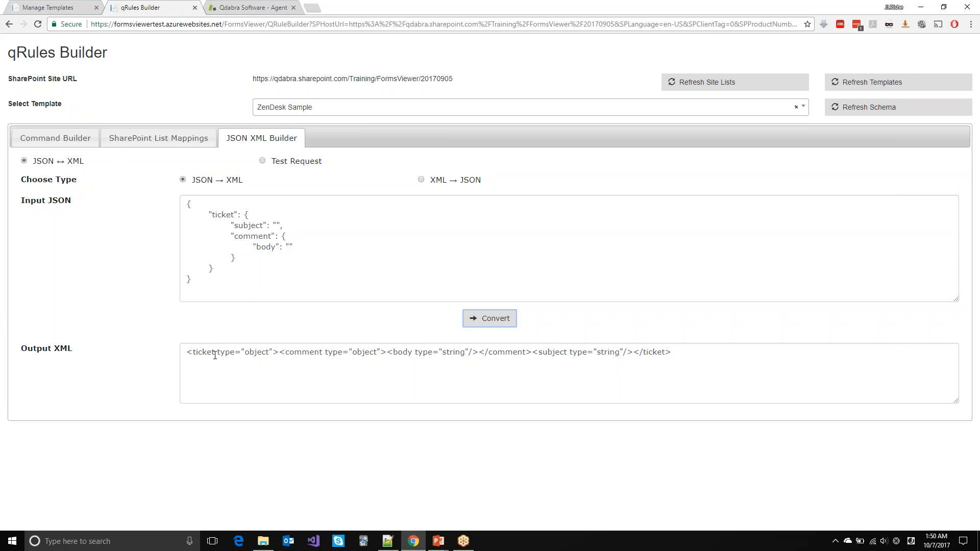
pyautogui.doubleClick(222, 215)
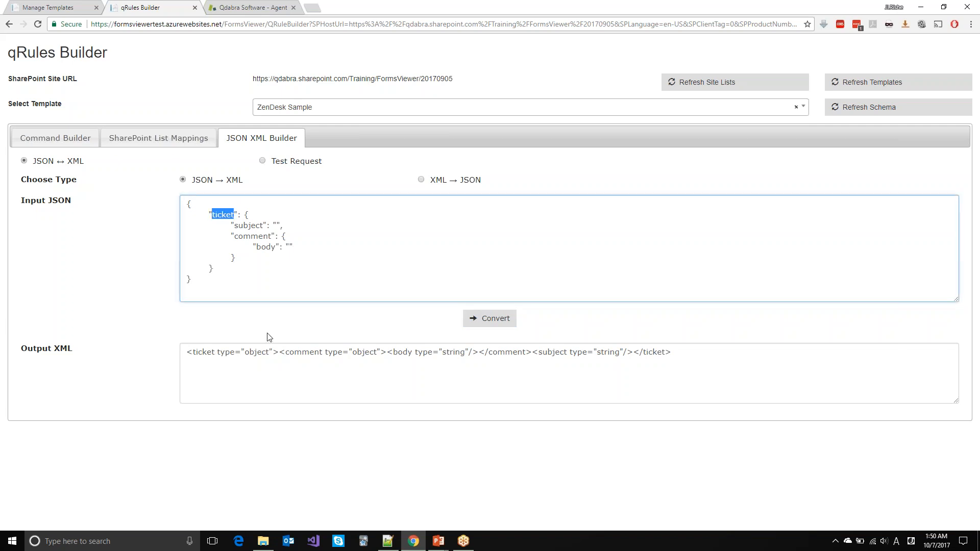
pyautogui.doubleClick(295, 352)
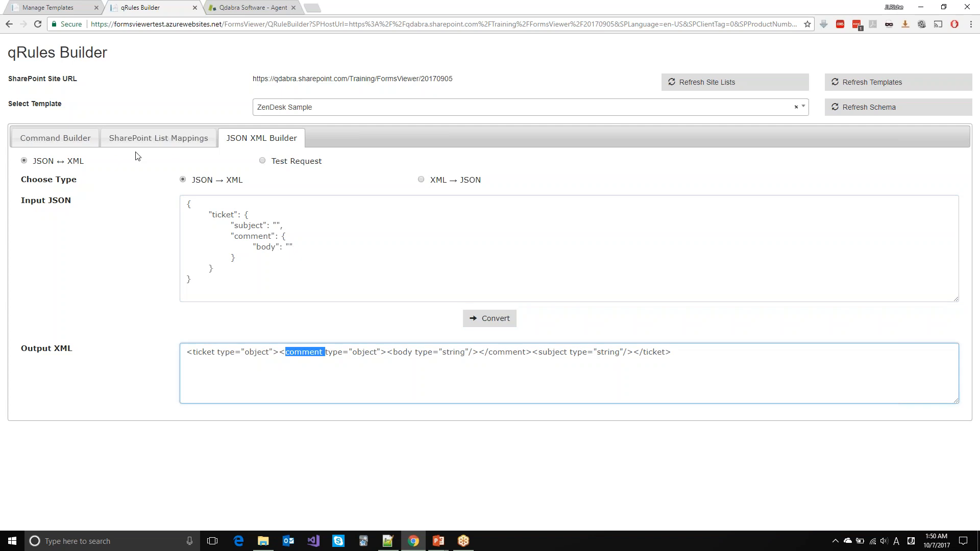
pyautogui.doubleClick(252, 236)
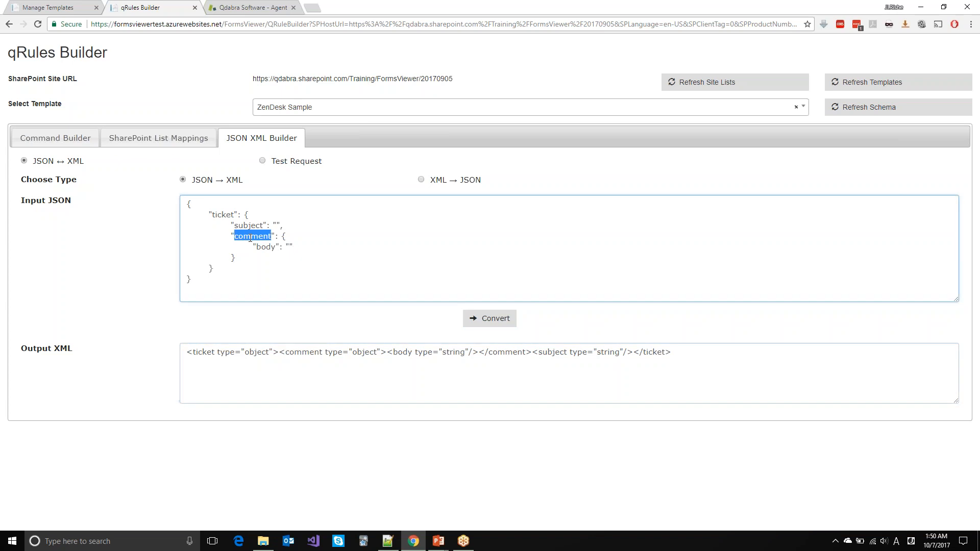
pyautogui.doubleClick(408, 353)
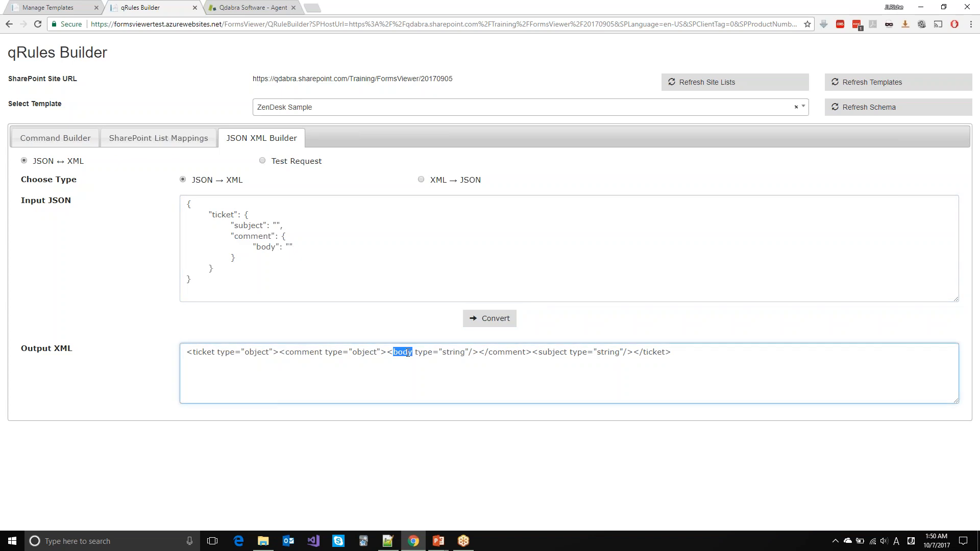
pyautogui.doubleClick(556, 354)
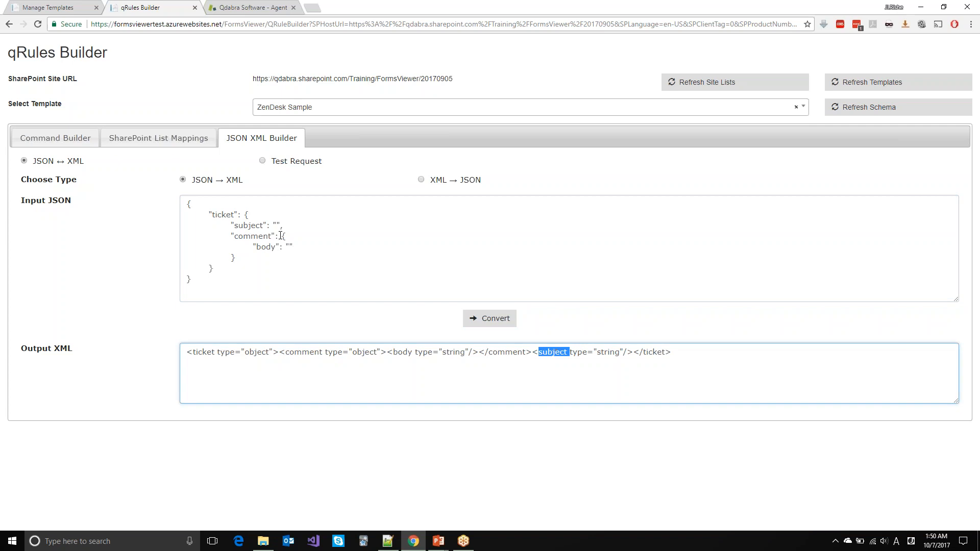
pyautogui.doubleClick(250, 226)
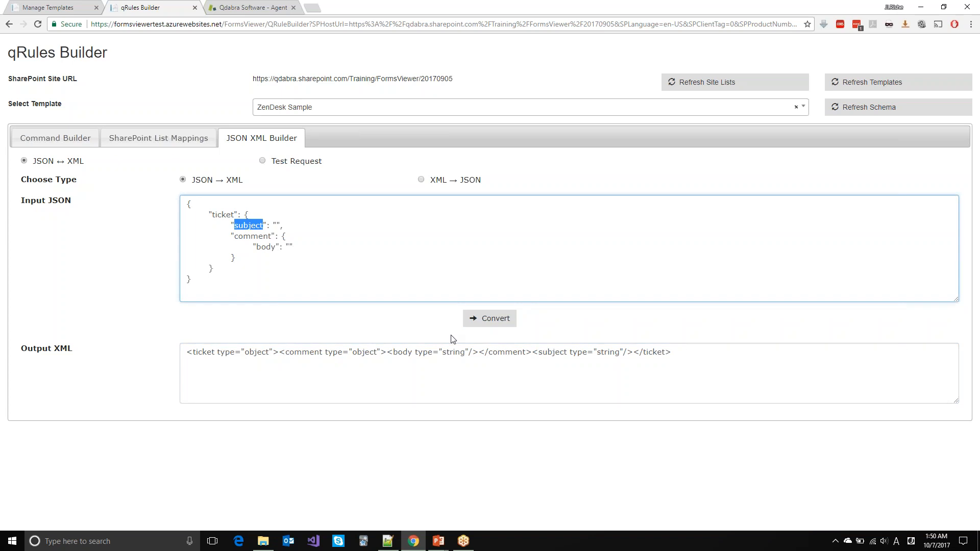
pyautogui.click(551, 352)
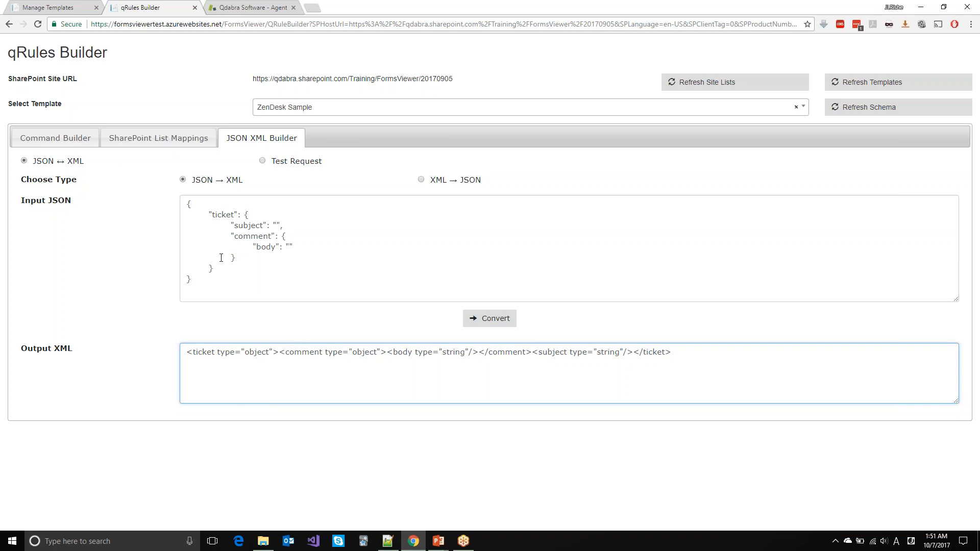
# Step: Switch the JSON XML Builder to the Test Request form, defaulting to GET with application/json
pyautogui.click(420, 181)
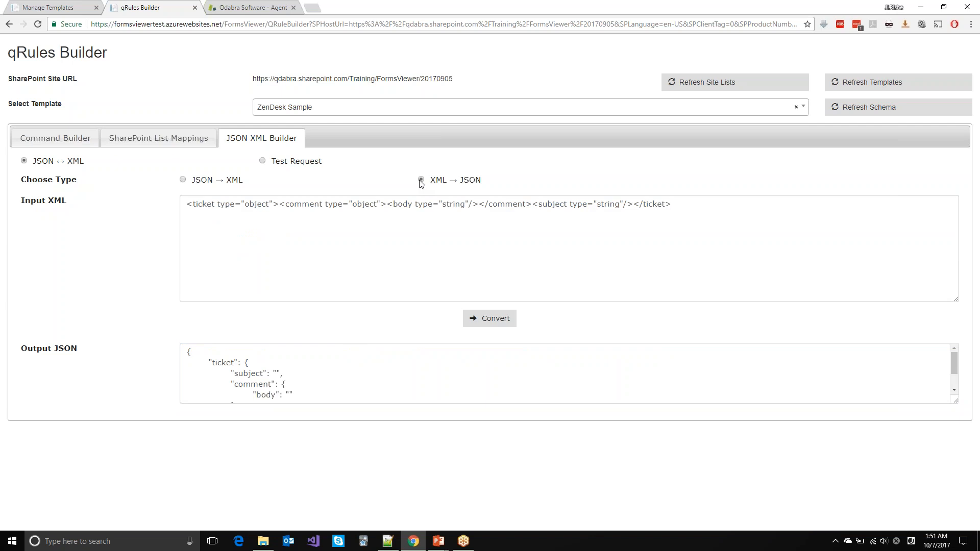
pyautogui.click(182, 180)
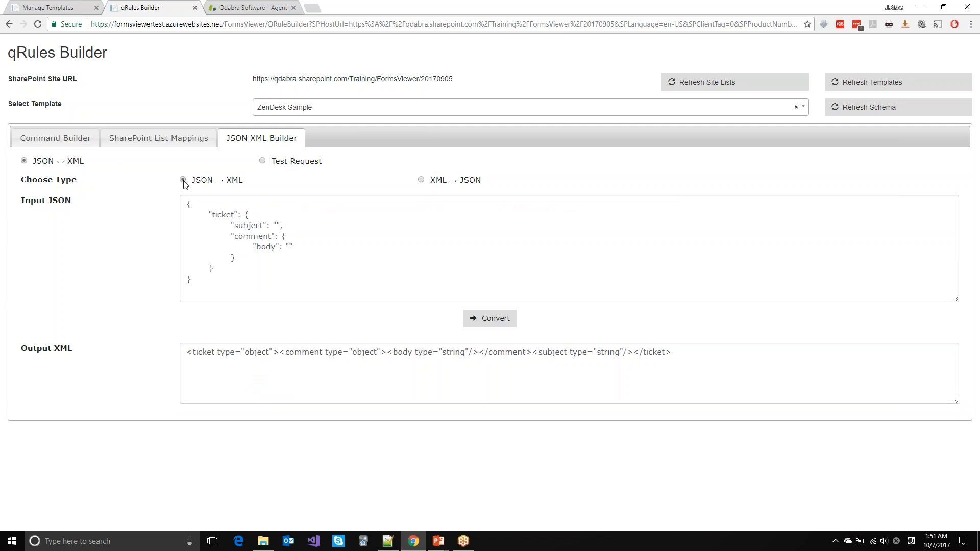
pyautogui.click(262, 161)
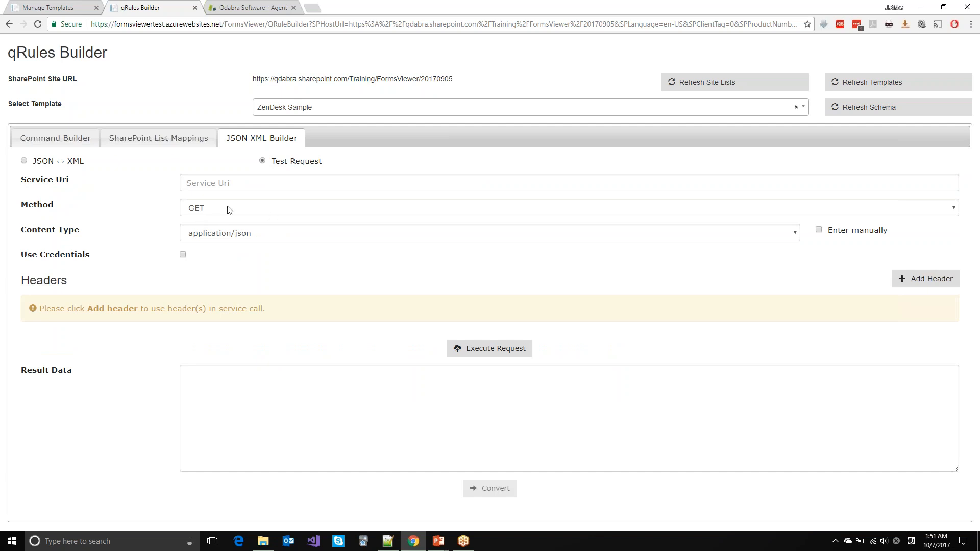
pyautogui.hotkey('alt', 'Tab')
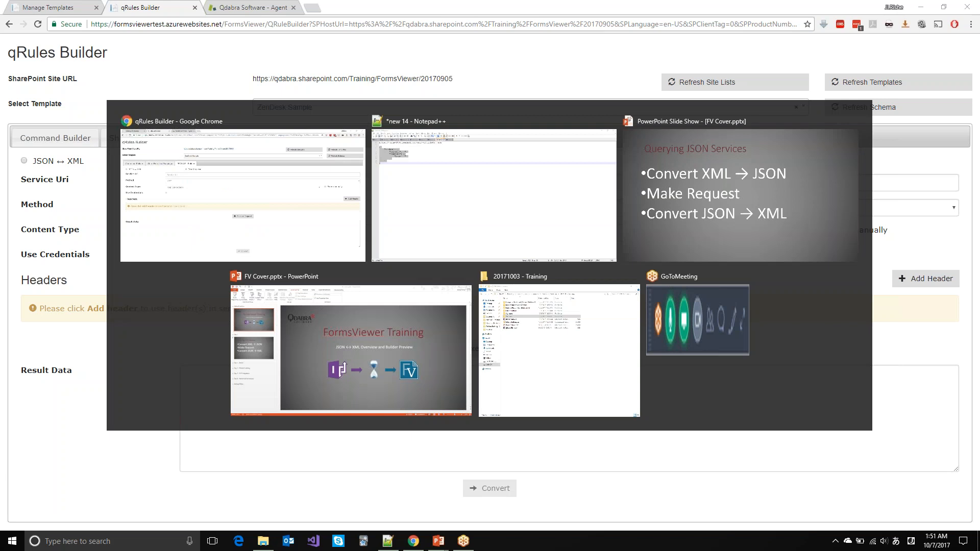
# Step: Copy the ZenDesk tickets API URL from line 1 of the notes into the Service Uri field
pyautogui.click(312, 82)
pyautogui.click(306, 63)
pyautogui.press('Up')
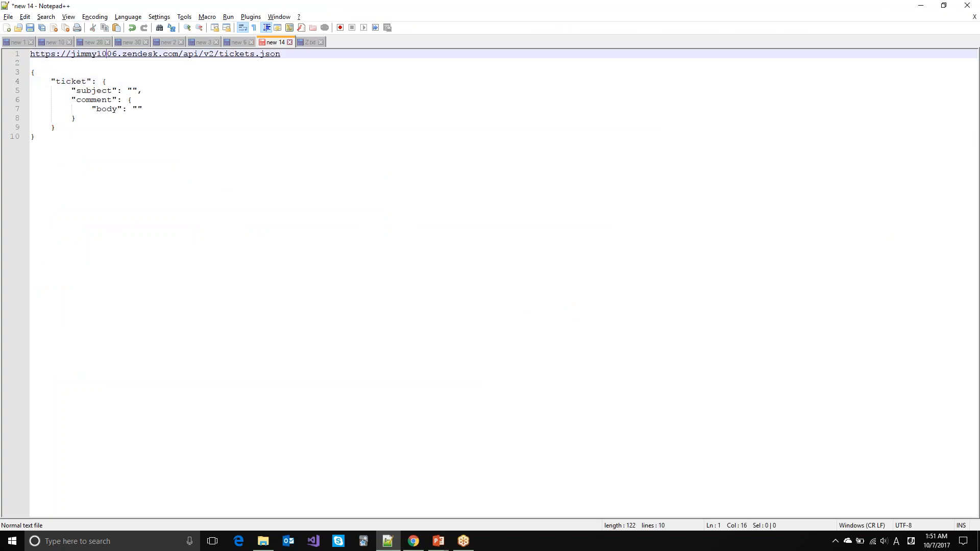
pyautogui.hotkey('shift', 'Home')
pyautogui.hotkey('ctrl', 'c')
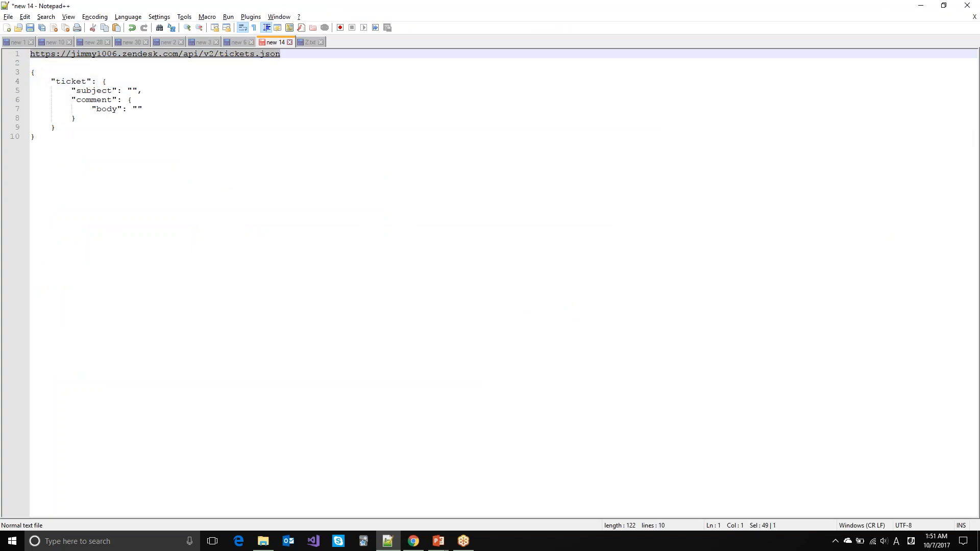
pyautogui.hotkey('alt', 'Tab')
pyautogui.click(215, 189)
pyautogui.hotkey('ctrl', 'v')
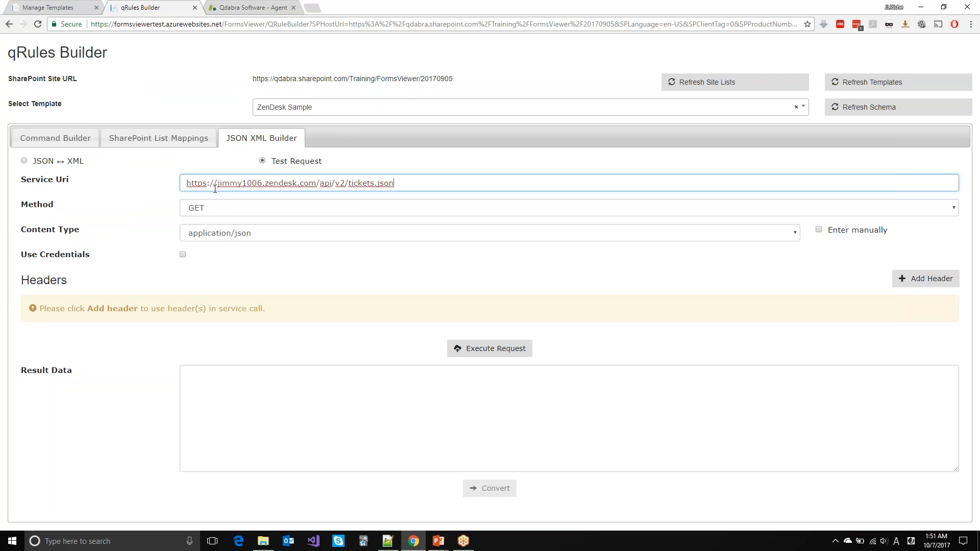
# Step: Set the test request to POST with application/json content type and enlarge the Content box
pyautogui.click(265, 209)
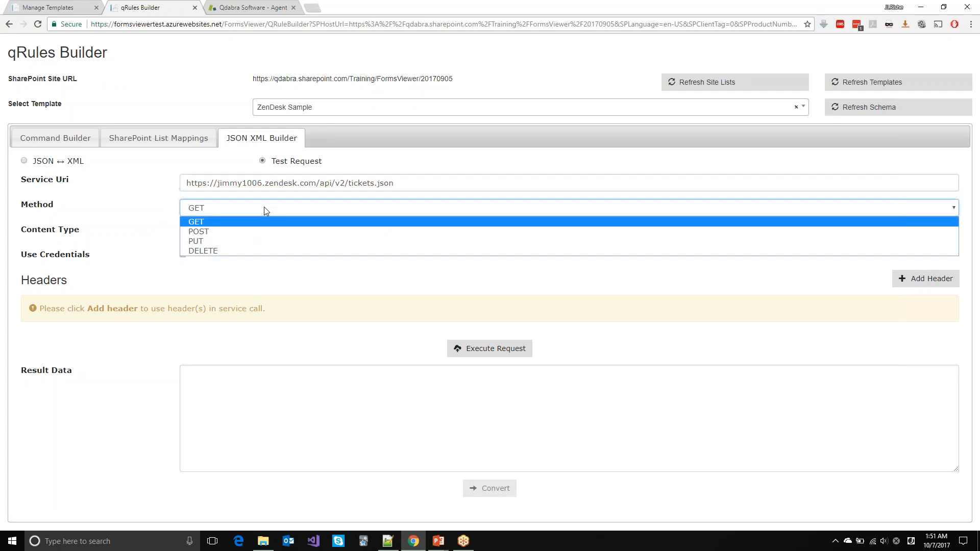
pyautogui.click(244, 232)
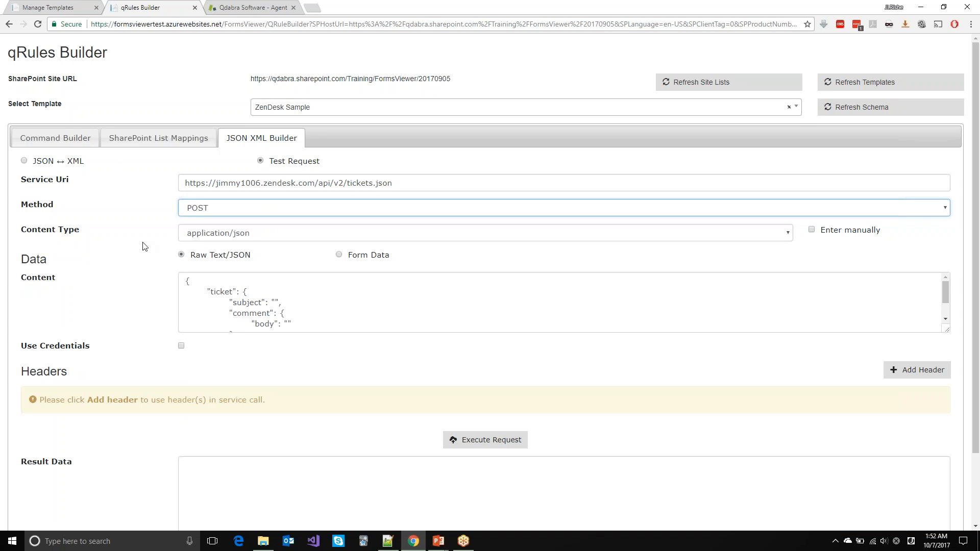
pyautogui.click(235, 234)
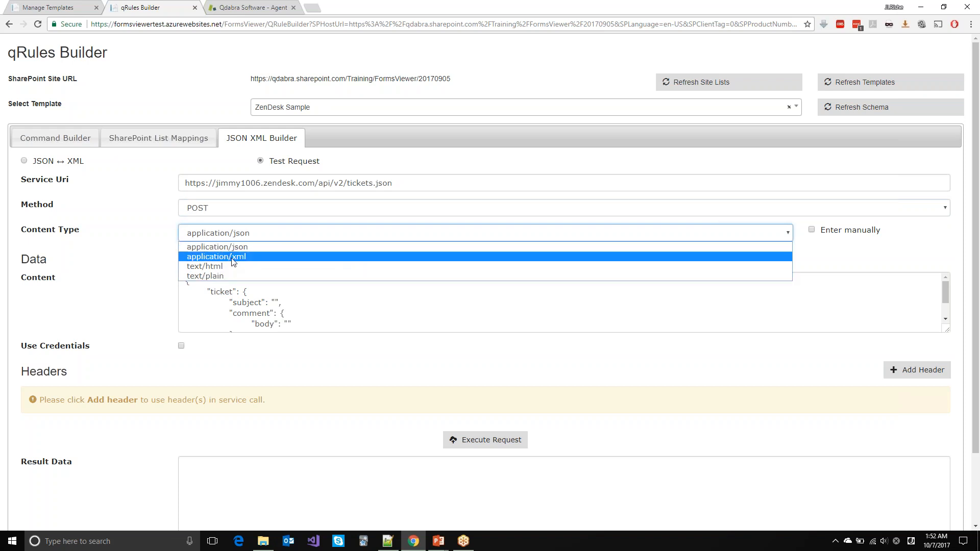
pyautogui.click(223, 250)
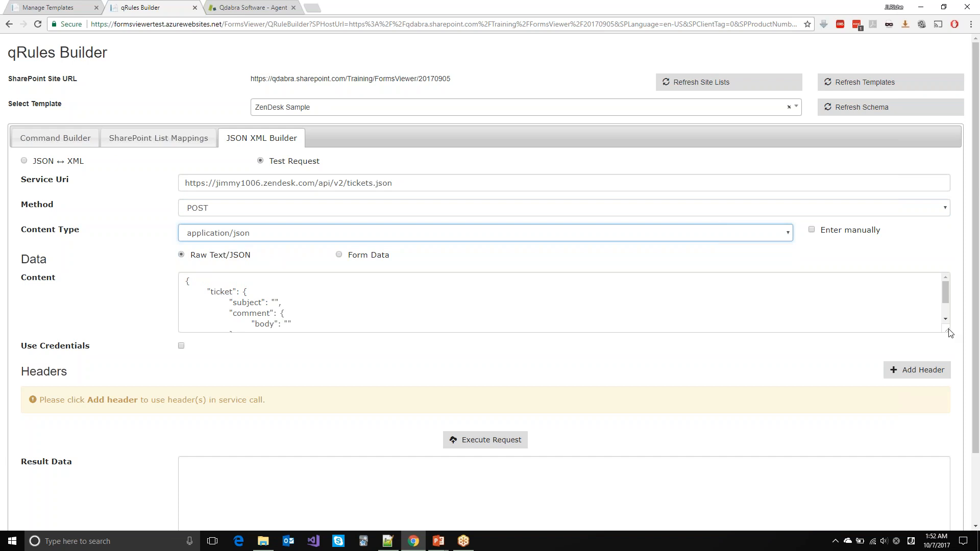
pyautogui.moveTo(949, 332); pyautogui.dragTo(948, 370)
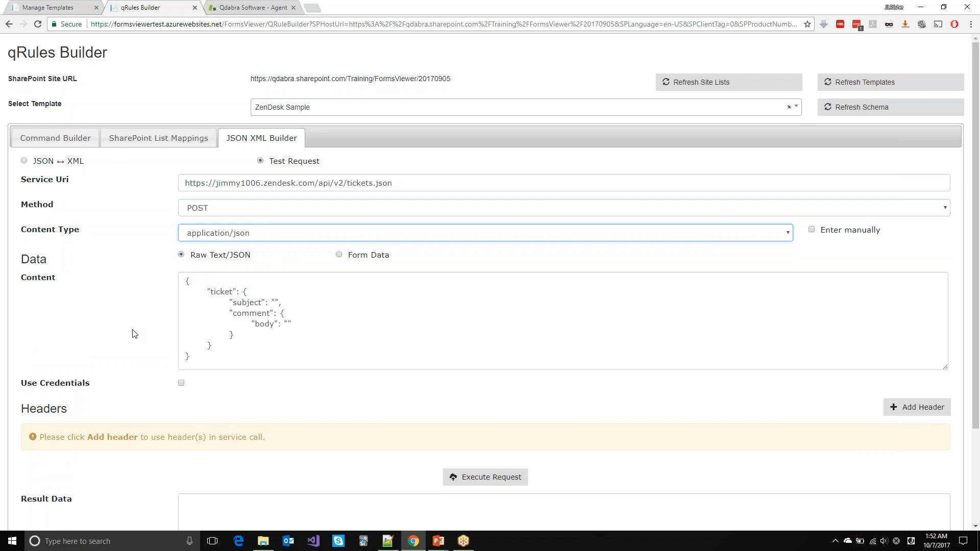
pyautogui.scroll(-3, 134, 333)
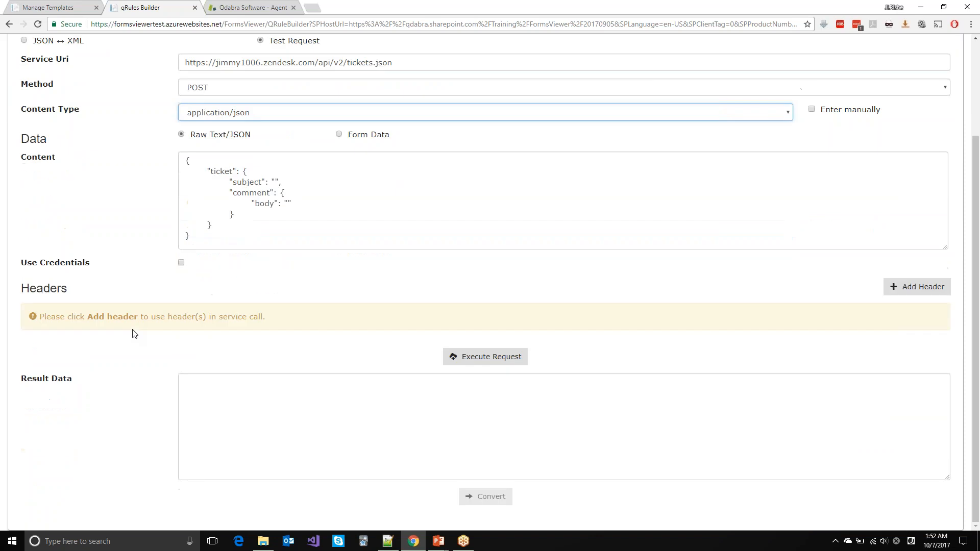
# Step: Execute the request without credentials, getting RecordInvalid: Description cannot be blank in Result Data
pyautogui.click(181, 263)
pyautogui.click(180, 266)
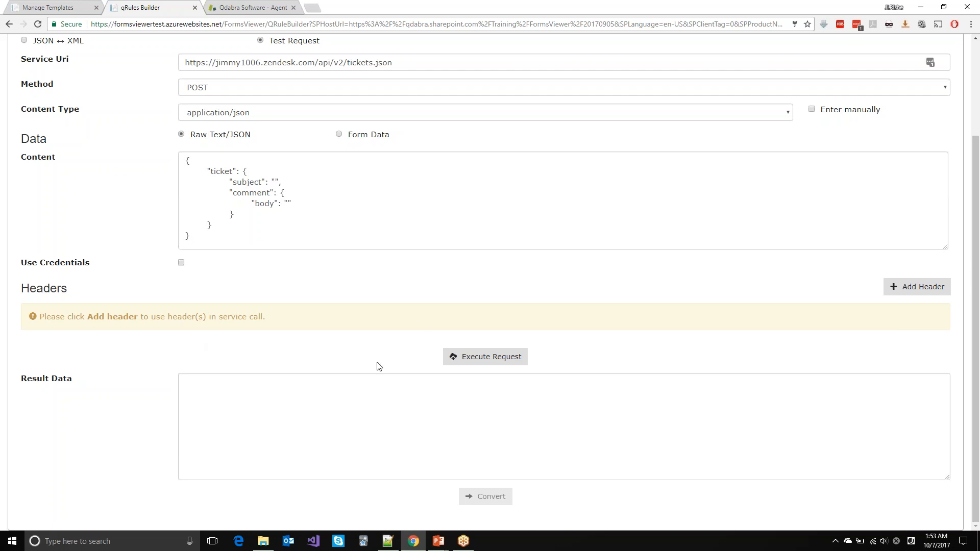
pyautogui.click(499, 364)
pyautogui.rightClick(499, 364)
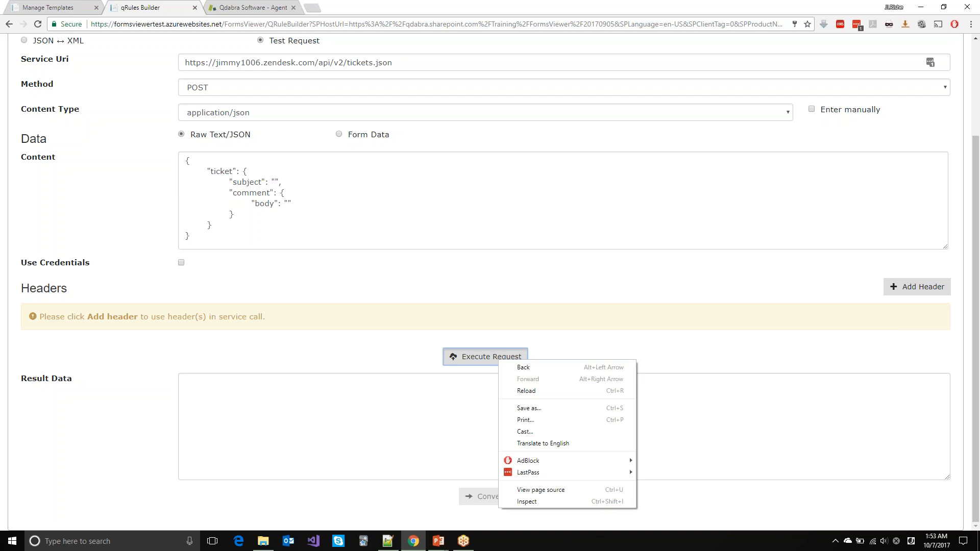
pyautogui.click(497, 358)
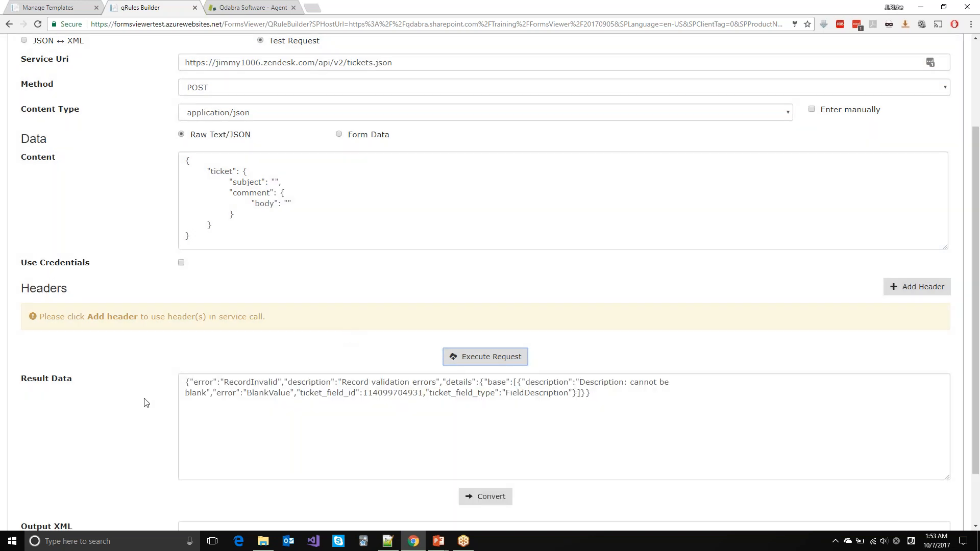
pyautogui.scroll(-2, 149, 377)
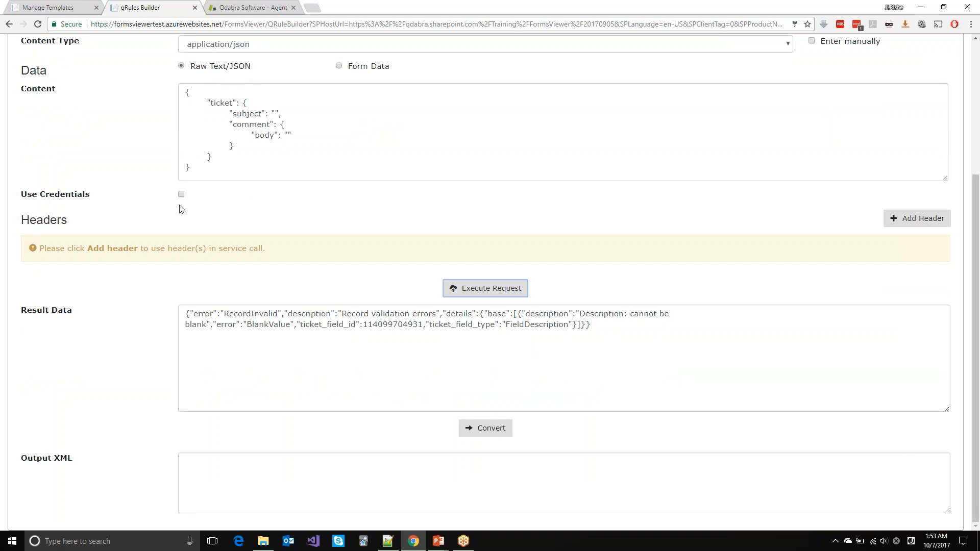
# Step: Enter subject 'This tool is too much fun!' and body 'I can't stop using it.', then execute the request
pyautogui.click(275, 114)
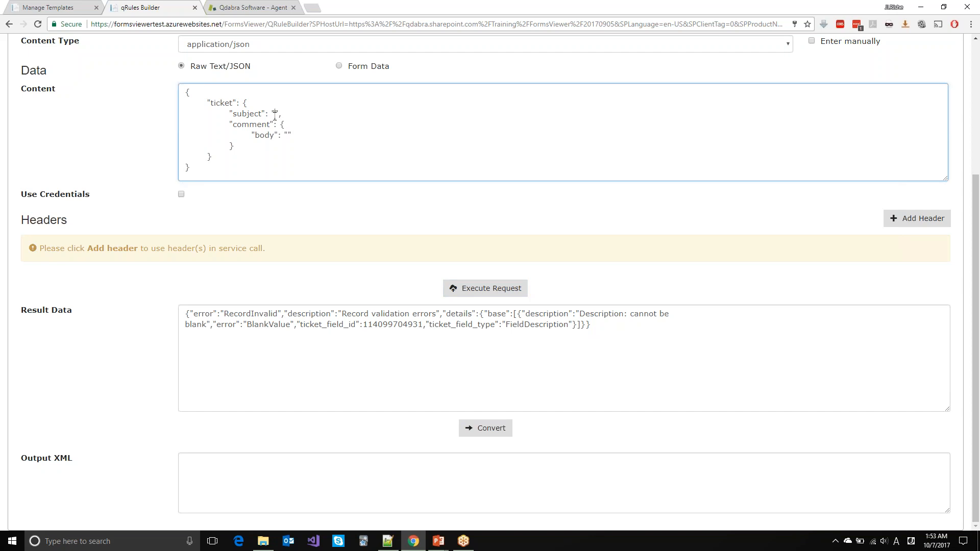
pyautogui.write('This tool ')
pyautogui.write('is too much ')
pyautogui.write('fun!",         "comment": {             "body": "')
pyautogui.write('I')
pyautogui.write(' can')
pyautogui.write("'t stop usi")
pyautogui.write('ng it.')
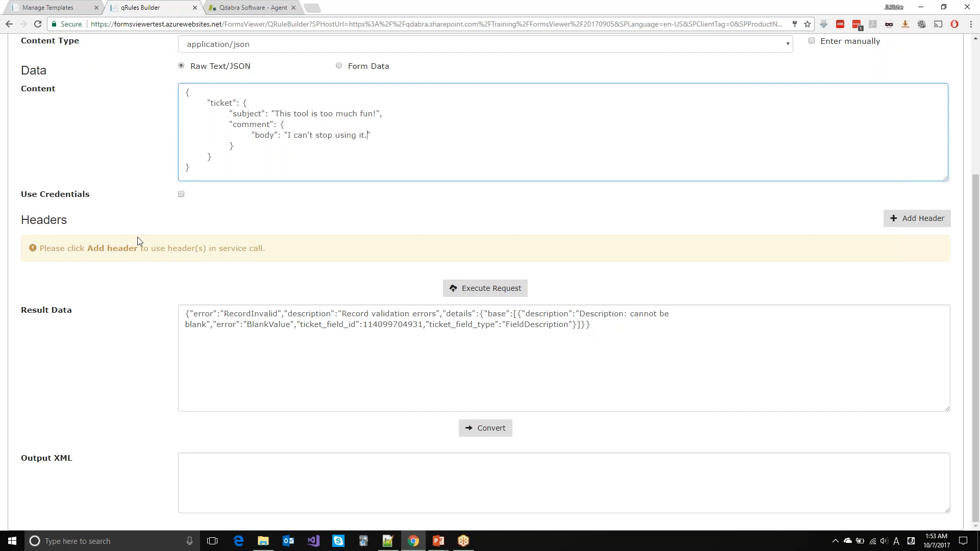
pyautogui.scroll(1, 85, 182)
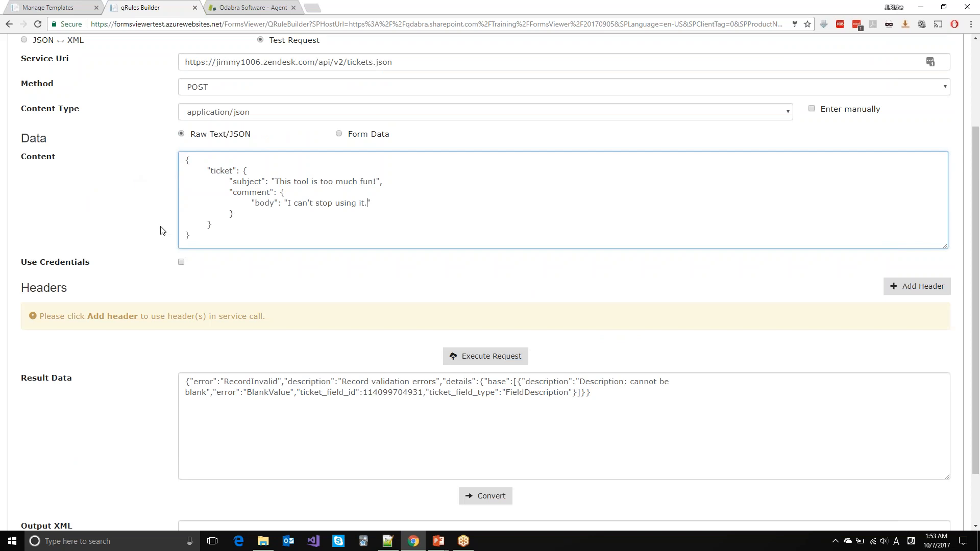
pyautogui.click(474, 356)
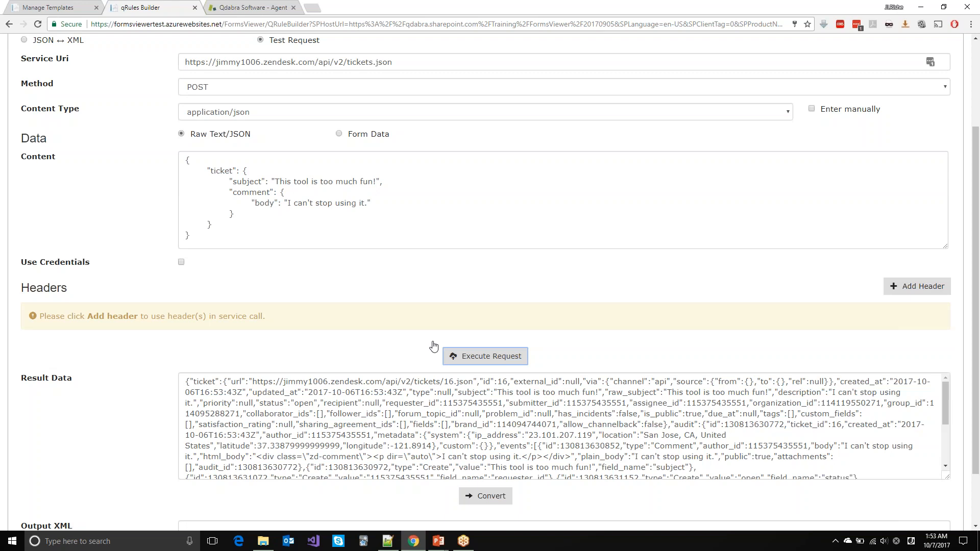
# Step: Convert the ZenDesk ticket JSON response to XML and review the audit, author_id and events elements
pyautogui.scroll(-3, 211, 439)
pyautogui.scroll(-1, 211, 439)
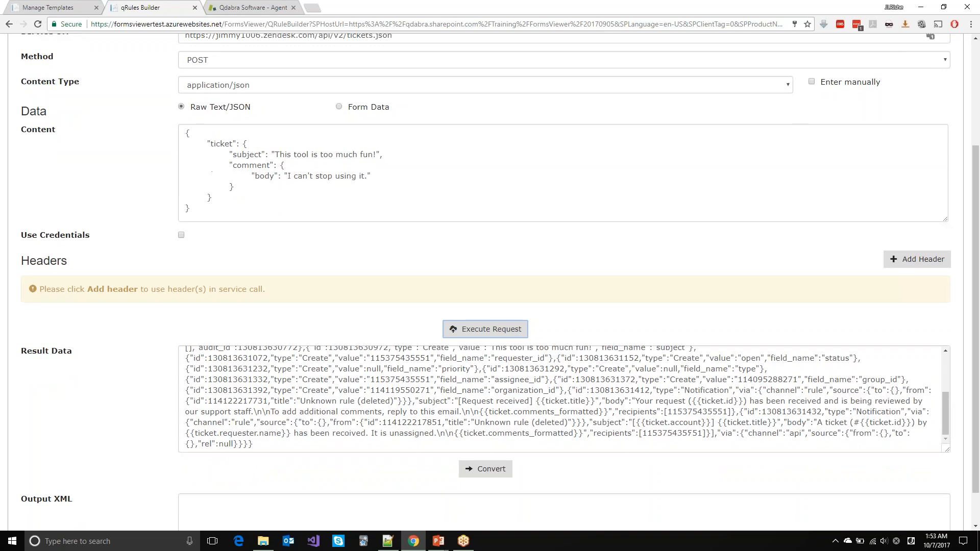
pyautogui.scroll(-1, 356, 364)
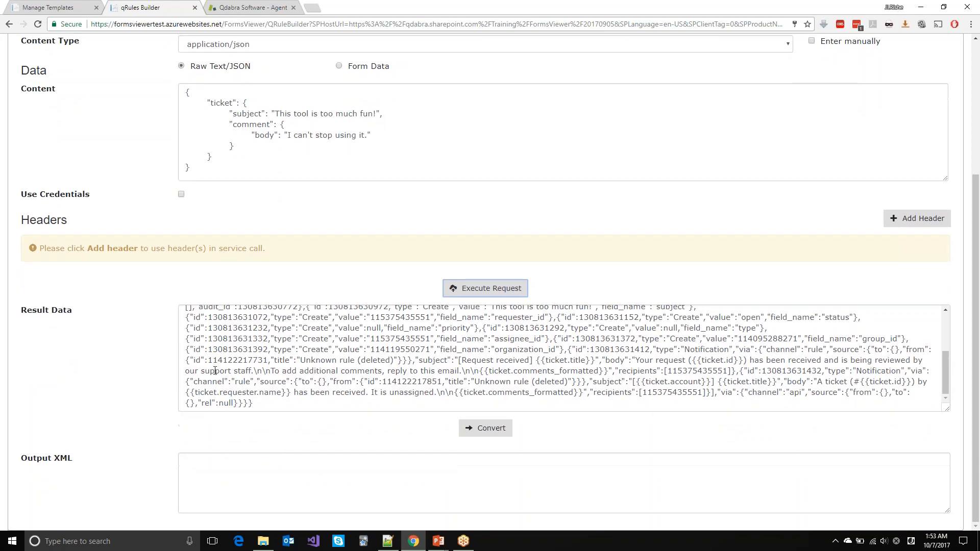
pyautogui.click(317, 349)
pyautogui.scroll(5, 317, 349)
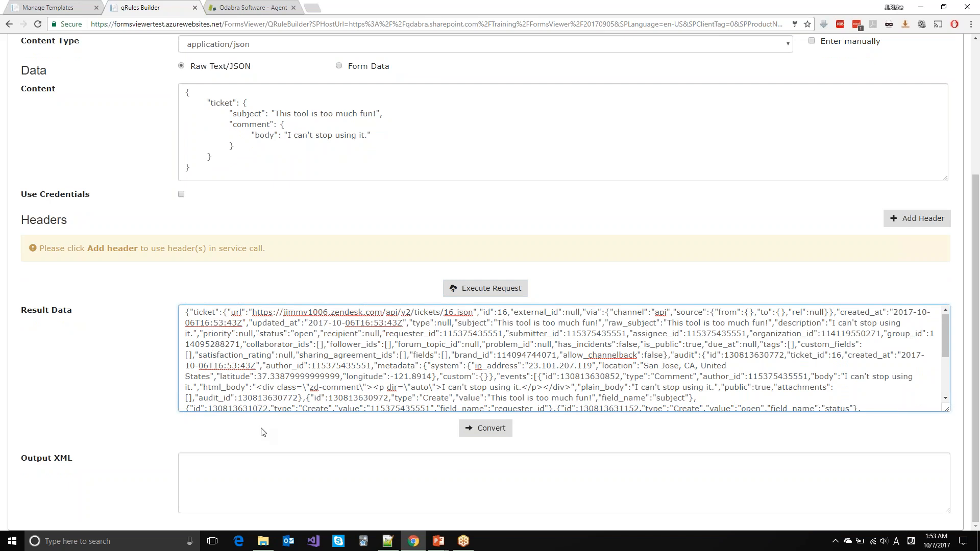
pyautogui.click(488, 433)
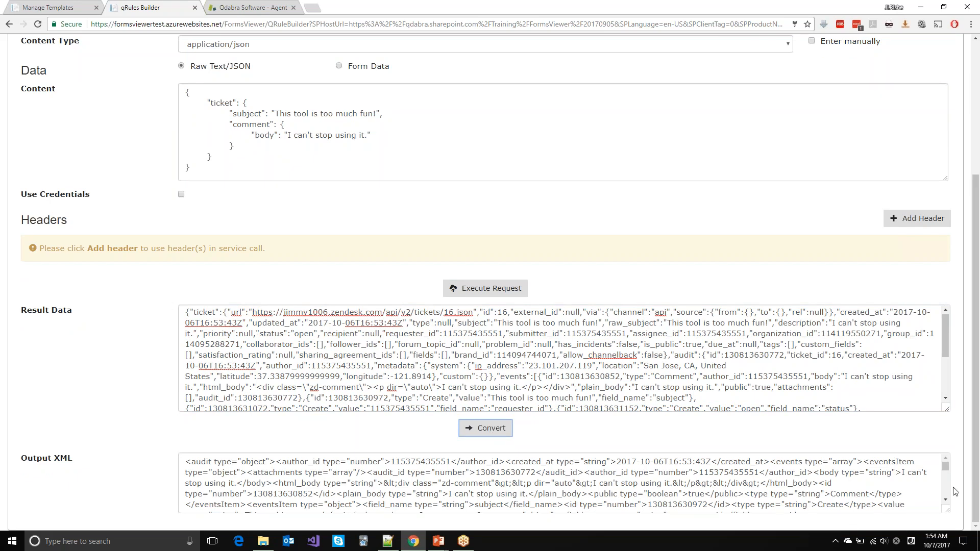
pyautogui.click(879, 504)
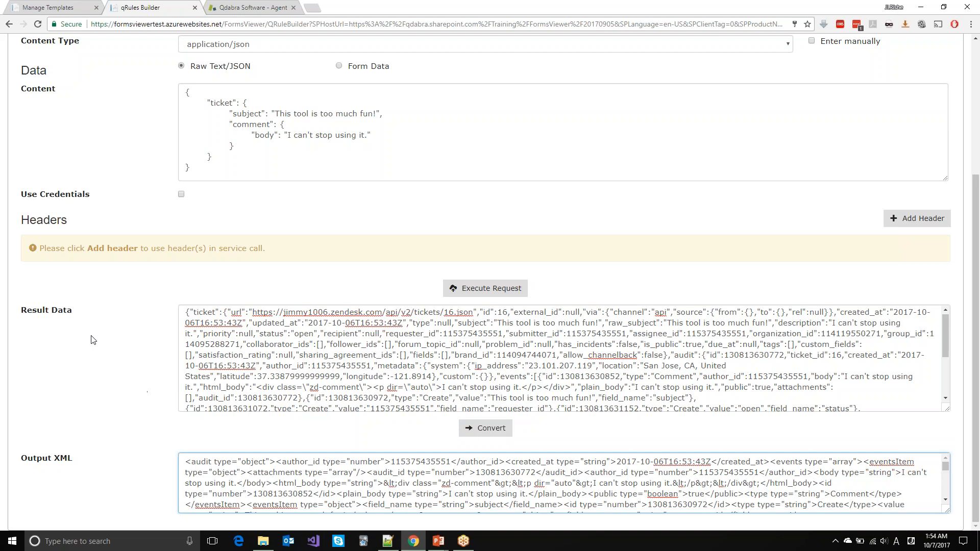
pyautogui.scroll(1, 87, 87)
pyautogui.scroll(-1, 149, 339)
# Step: In Notepad++, start a new document containing a <ZenDesk></ZenDesk> root element
pyautogui.moveTo(388, 546)
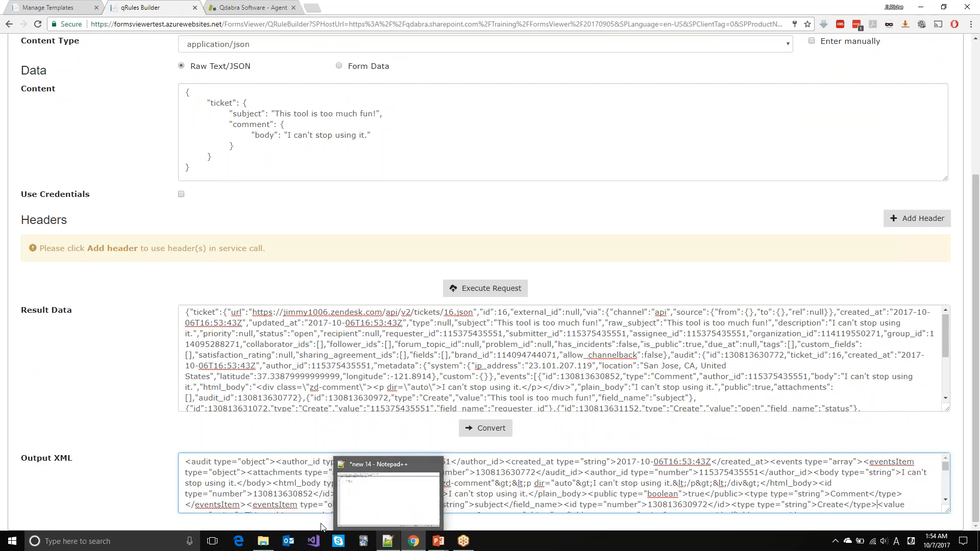
pyautogui.click(387, 546)
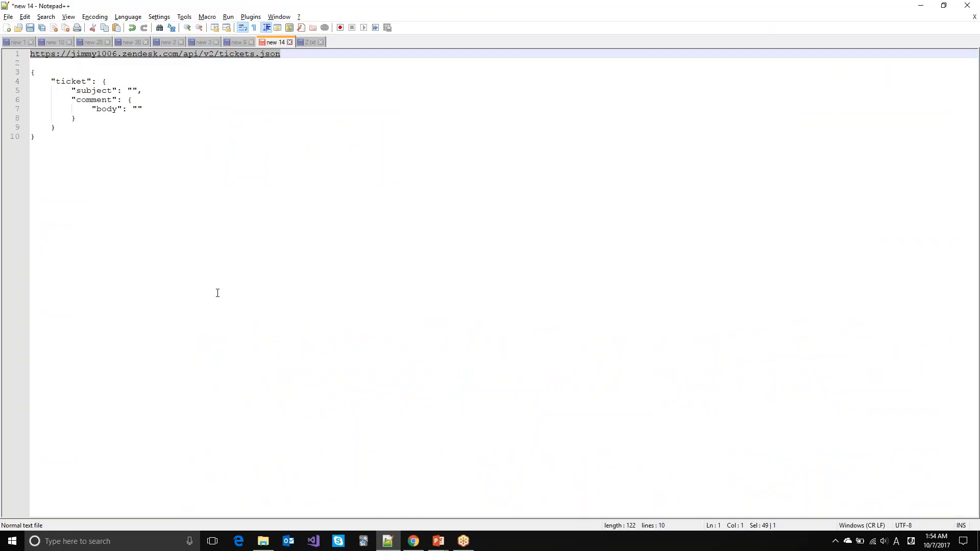
pyautogui.hotkey('ctrl', 'n')
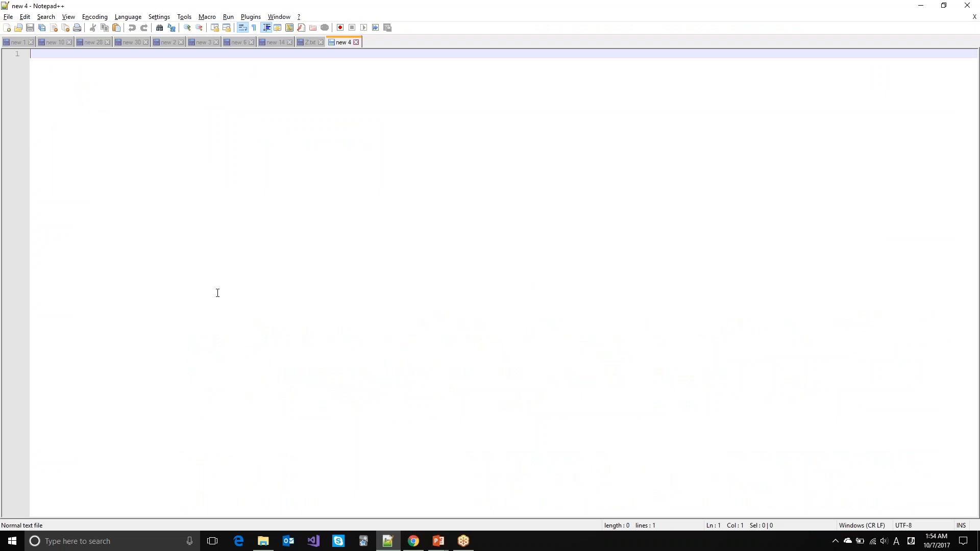
pyautogui.write('<ZenDesk>')
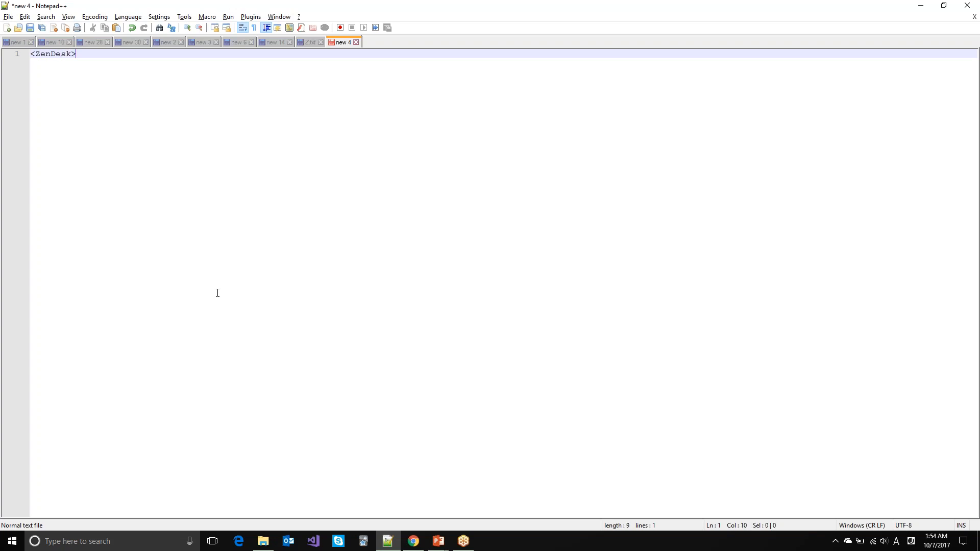
pyautogui.press('Return')
pyautogui.press('Return')
pyautogui.write('</ZoenDesk>')
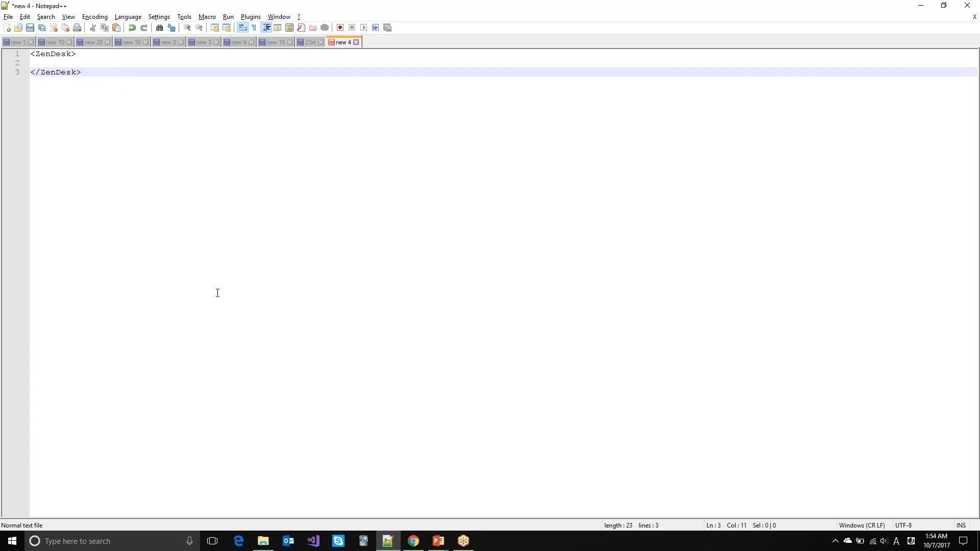
pyautogui.press('Up')
pyautogui.press('Return')
pyautogui.press('Up')
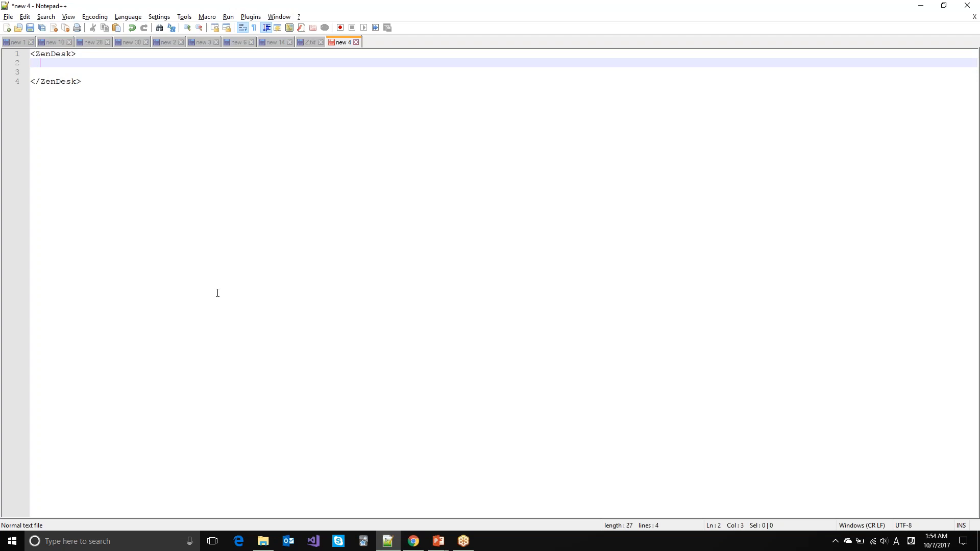
# Step: Add an empty <CreateTicket></CreateTicket> element inside ZenDesk and begin saving the document
pyautogui.write('<CreateTicket>')
pyautogui.press('Return')
pyautogui.write('</Create')
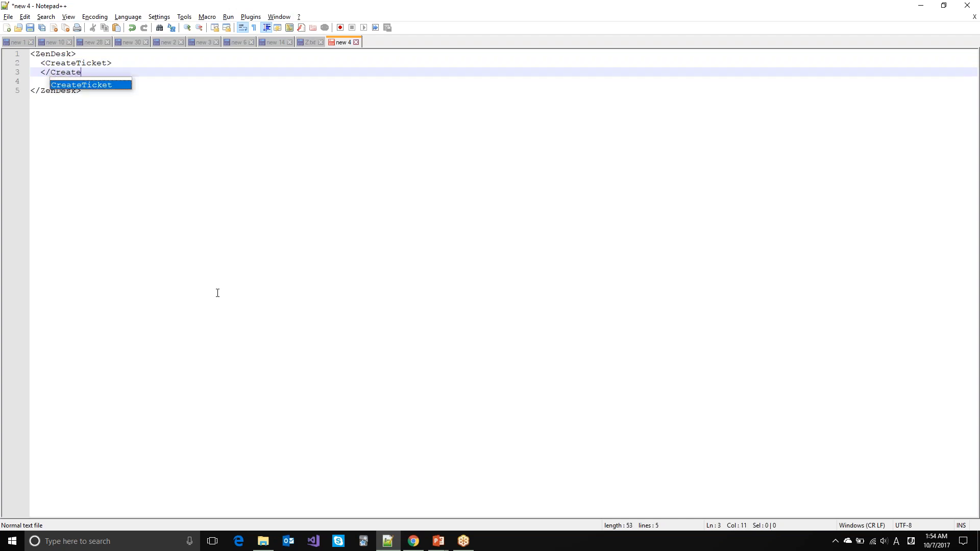
pyautogui.write('Ticket>')
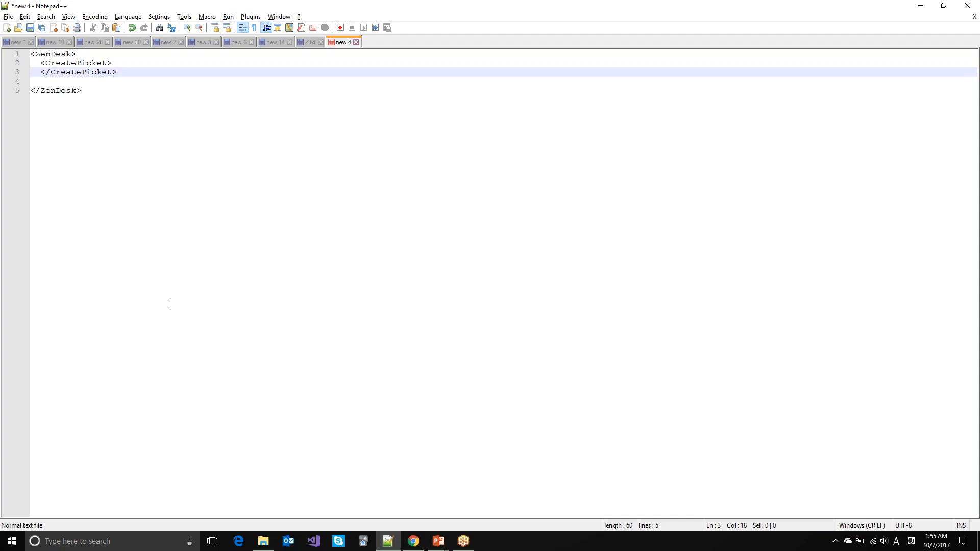
pyautogui.hotkey('ctrl', 's')
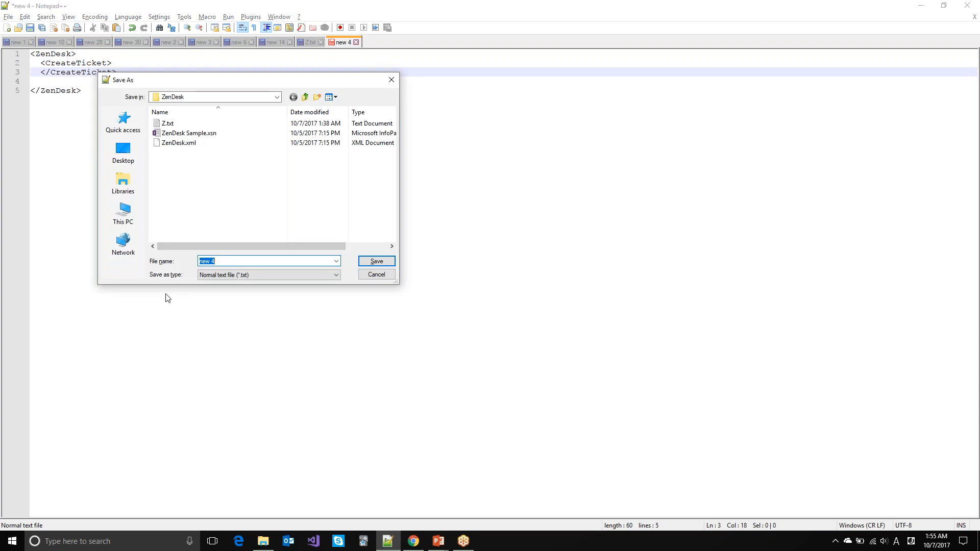
# Step: Save the document as ZenDesk Request.xml and open a blank line inside CreateTicket
pyautogui.write('Zende')
pyautogui.press('BackSpace')
pyautogui.write('Desk ')
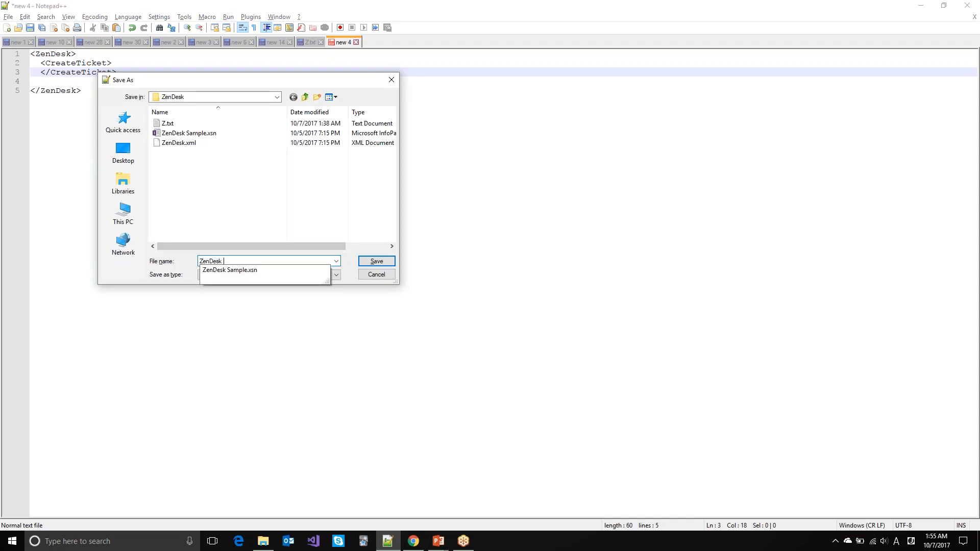
pyautogui.write('Request.xml')
pyautogui.press('Return')
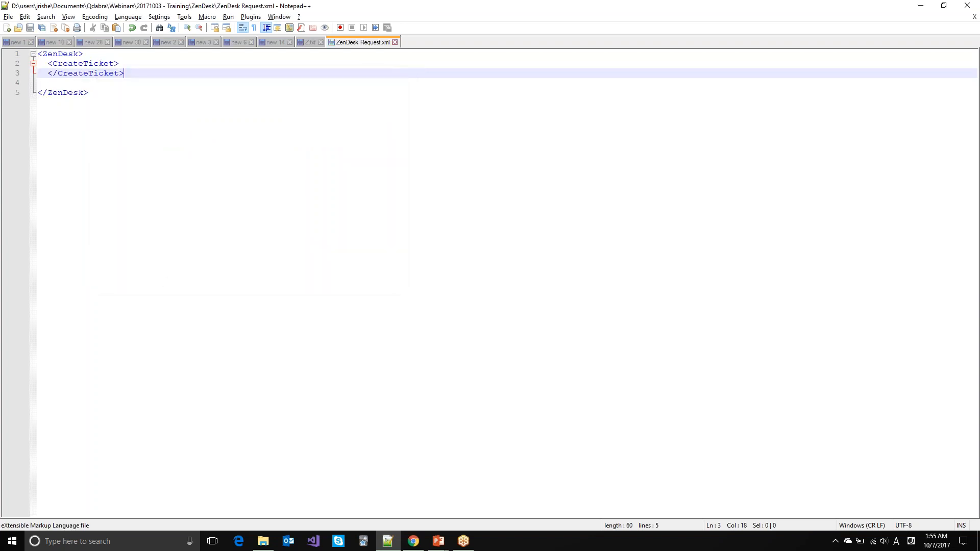
pyautogui.press('Delete')
pyautogui.press('Up')
pyautogui.press('Return')
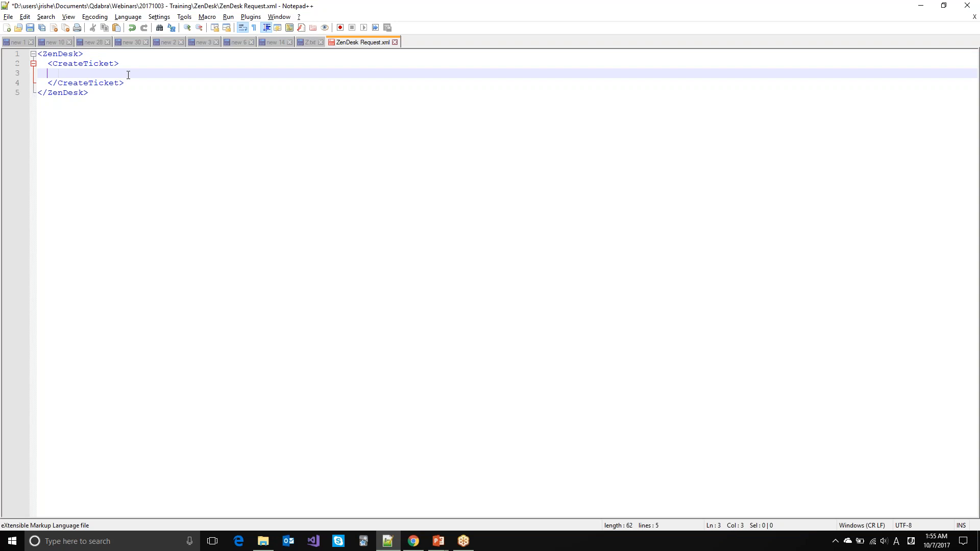
# Step: Add Request and Response elements, each with its opening and closing tags on separate lines
pyautogui.write('<')
pyautogui.write('Reu')
pyautogui.write('uest')
pyautogui.write('></Request>')
pyautogui.press('Return')
pyautogui.write('<')
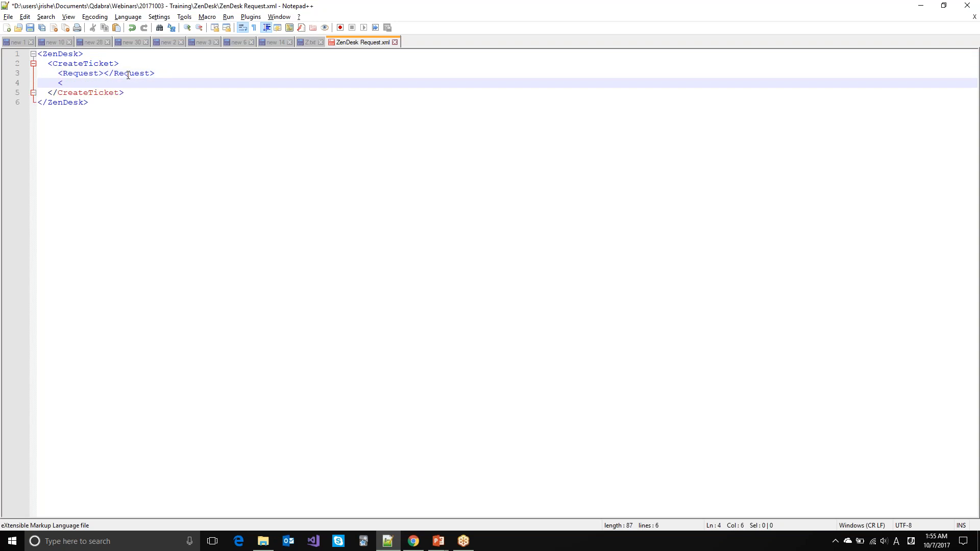
pyautogui.write('Response></Response>')
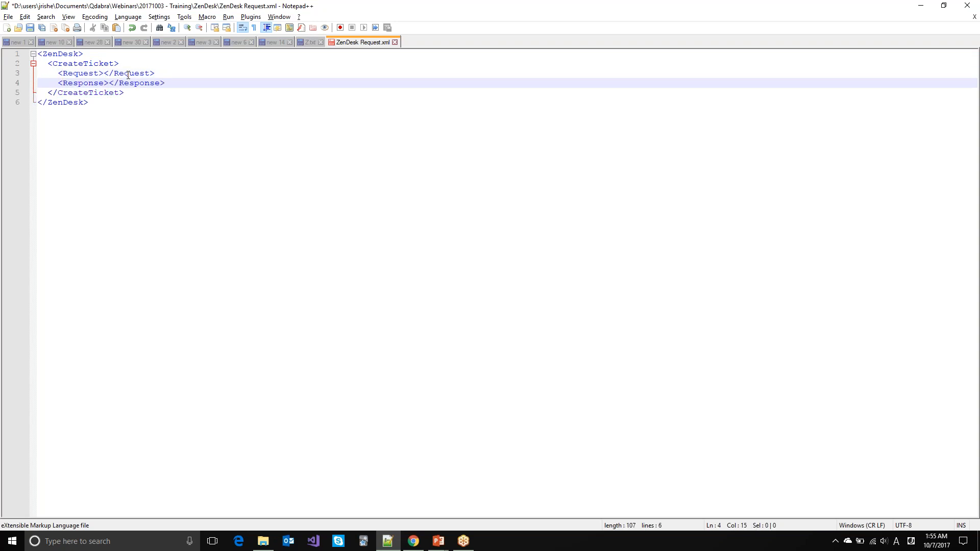
pyautogui.press('Up')
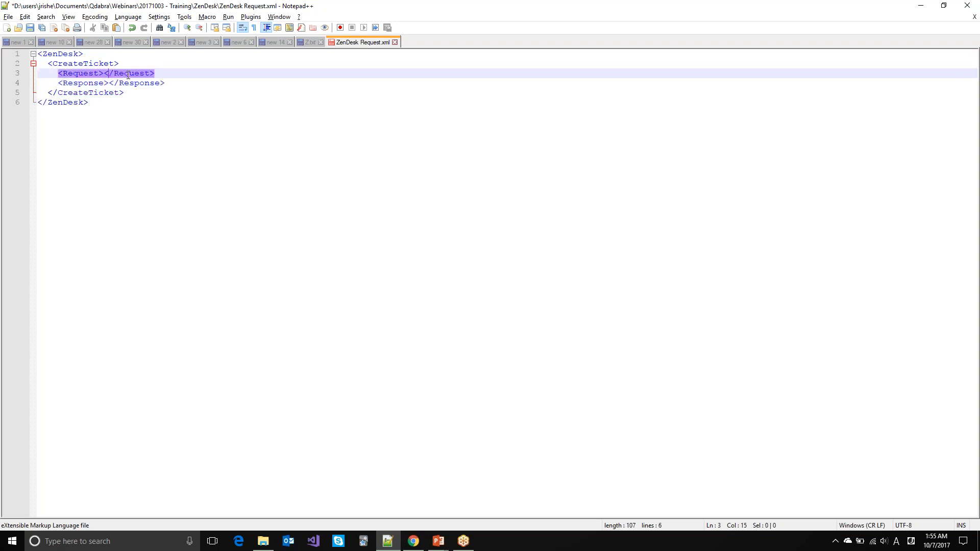
pyautogui.press('Left')
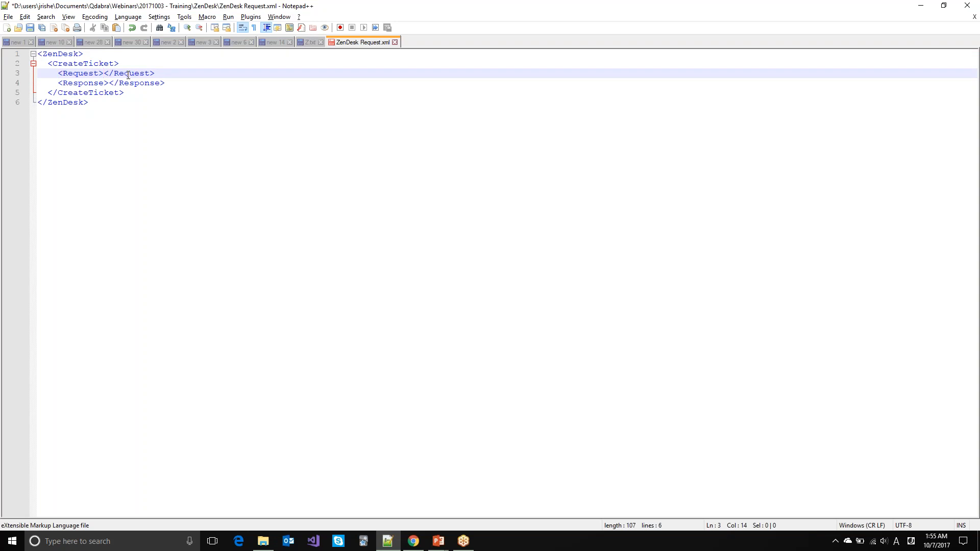
pyautogui.press('Return')
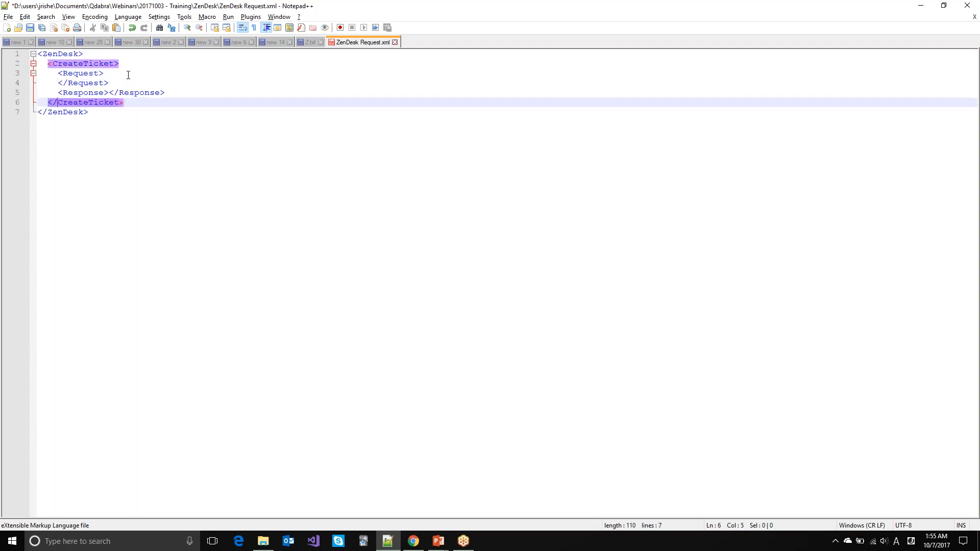
pyautogui.press('Down')
pyautogui.press('Right')
pyautogui.press('Right')
pyautogui.press('Right')
pyautogui.press('Right')
pyautogui.press('Right')
pyautogui.press('Right')
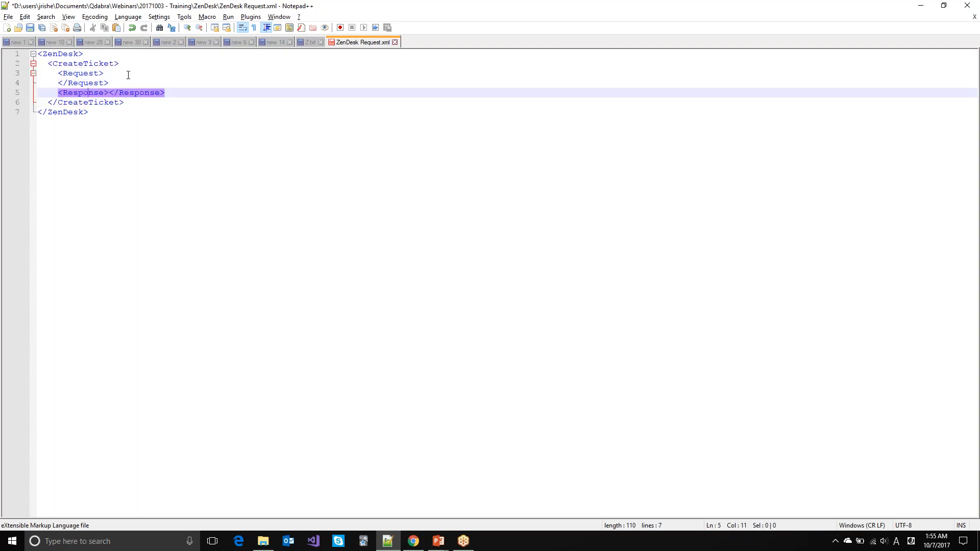
pyautogui.press('Return')
# Step: Give both the Request and Response tags an empty json="" attribute, then return to the qRules Builder
pyautogui.press('Up')
pyautogui.press('Up')
pyautogui.press('Up')
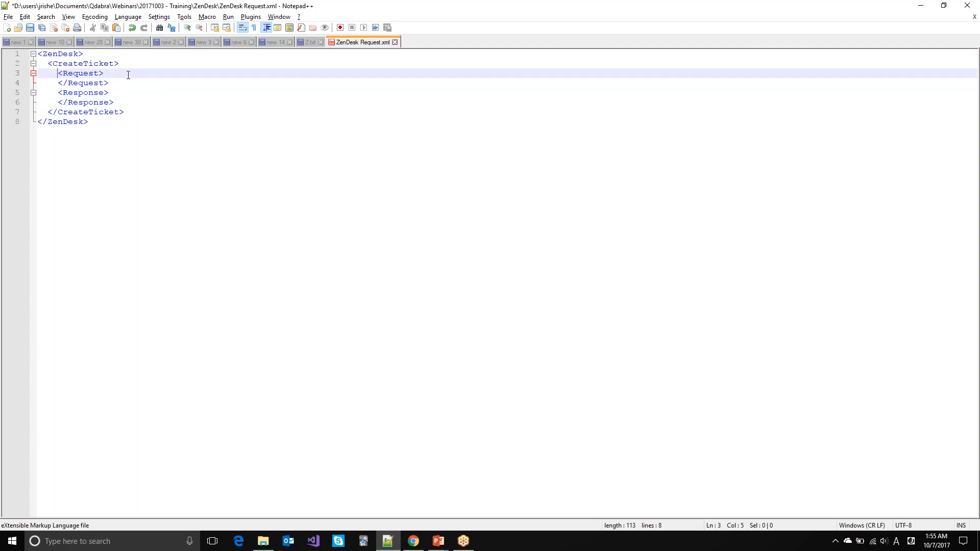
pyautogui.press('Right')
pyautogui.press('Right')
pyautogui.press('Right')
pyautogui.press('Right')
pyautogui.press('Right')
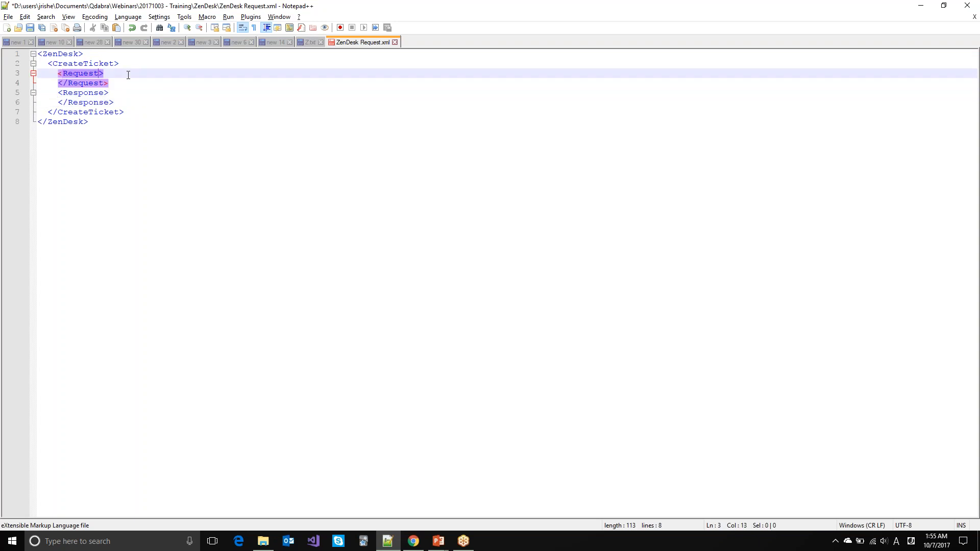
pyautogui.write('json=""')
pyautogui.click(111, 96)
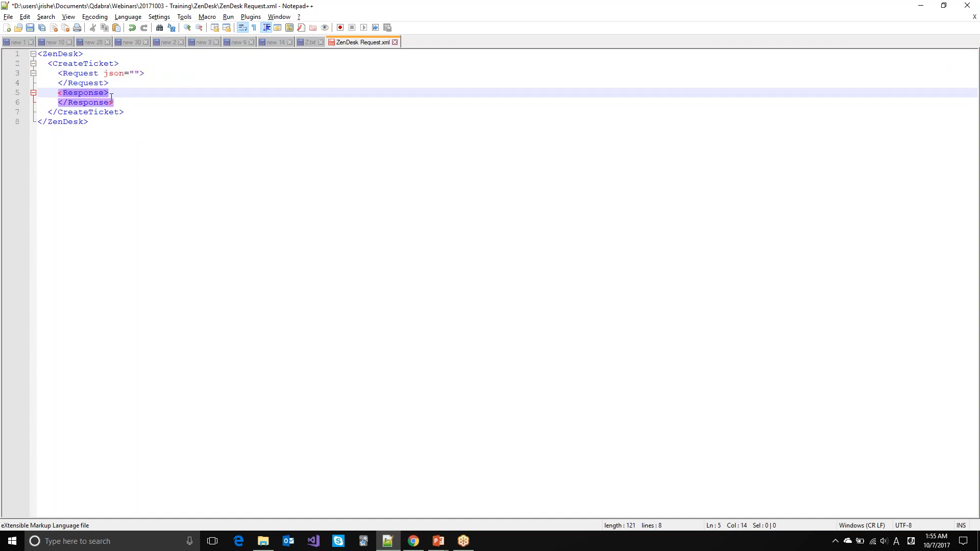
pyautogui.write('jon')
pyautogui.press('BackSpace')
pyautogui.press('BackSpace')
pyautogui.write('son')
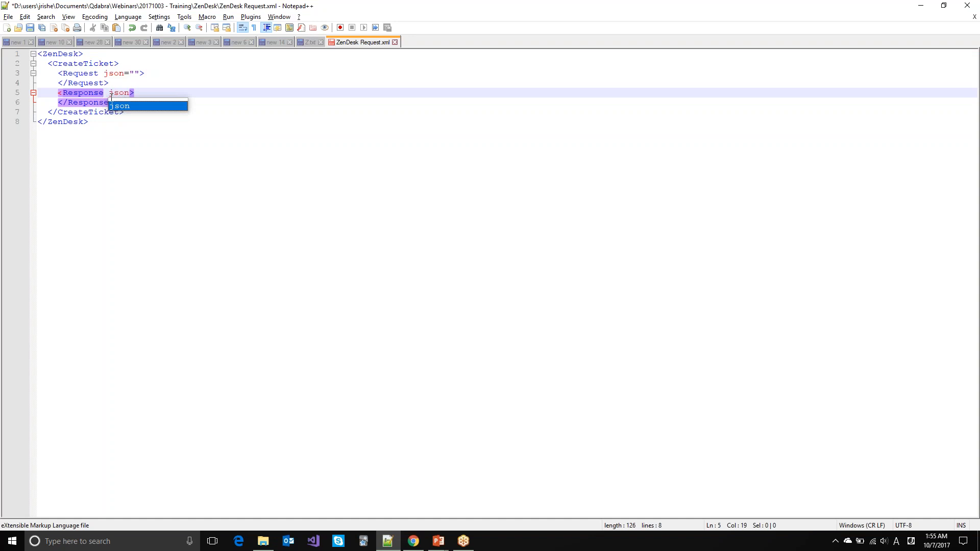
pyautogui.write('=""')
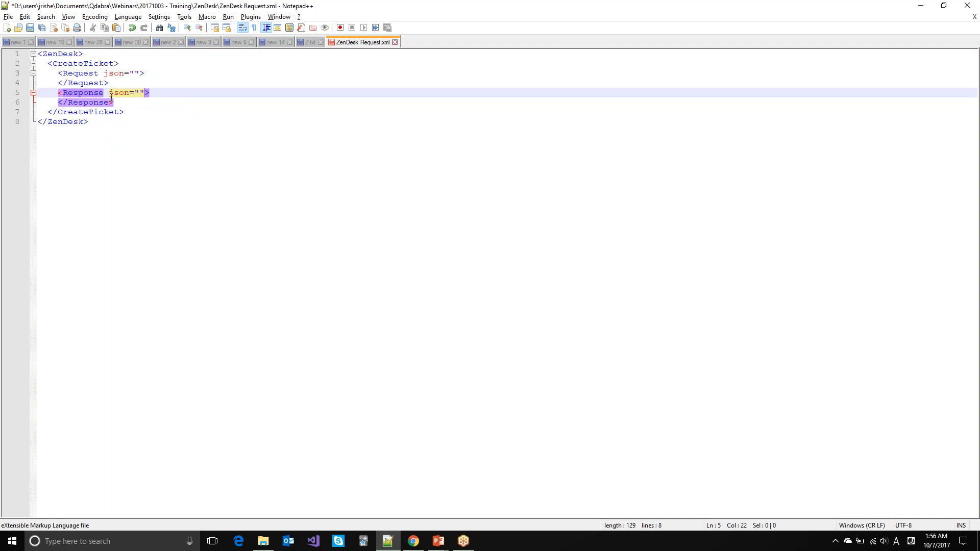
pyautogui.press('Up')
pyautogui.press('Up')
pyautogui.press('Up')
pyautogui.press('Down')
pyautogui.press('Down')
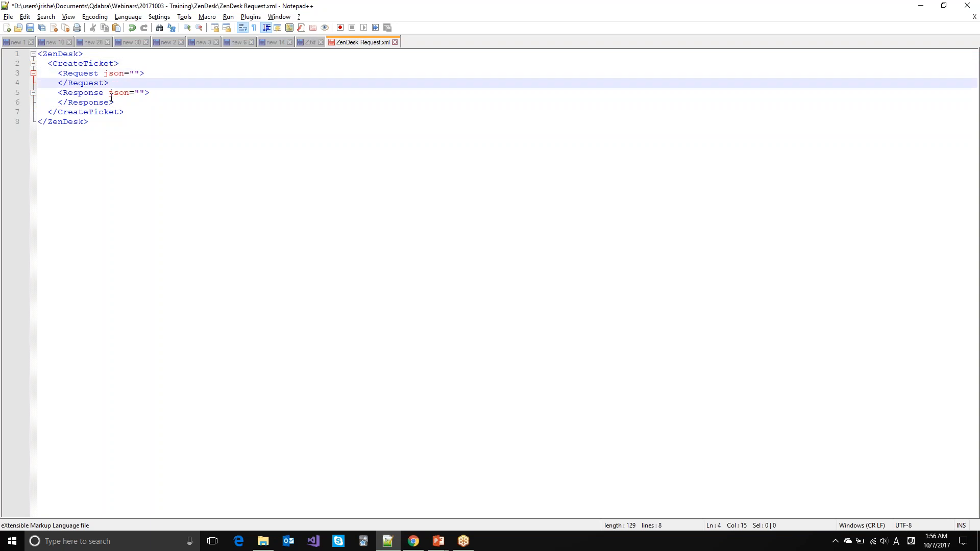
pyautogui.press('Up')
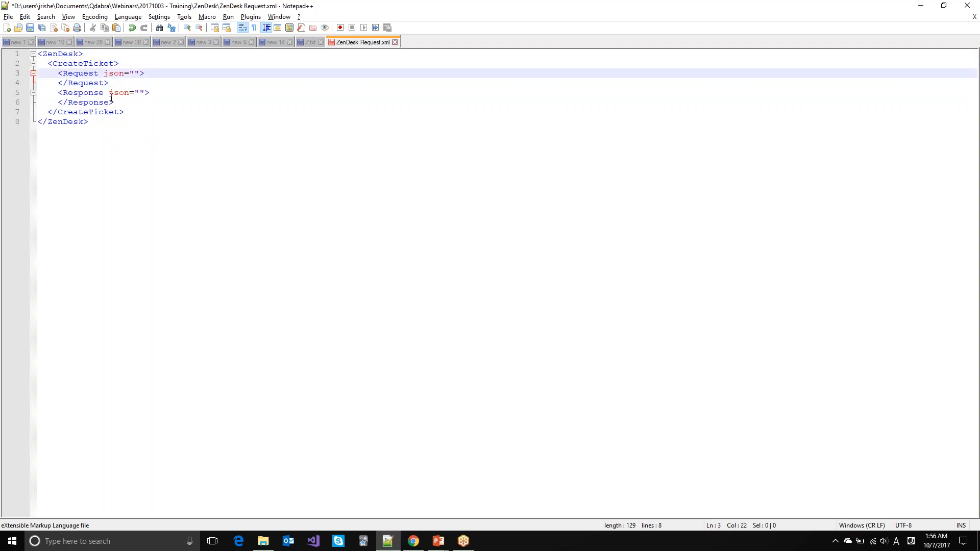
pyautogui.hotkey('alt', 'Tab')
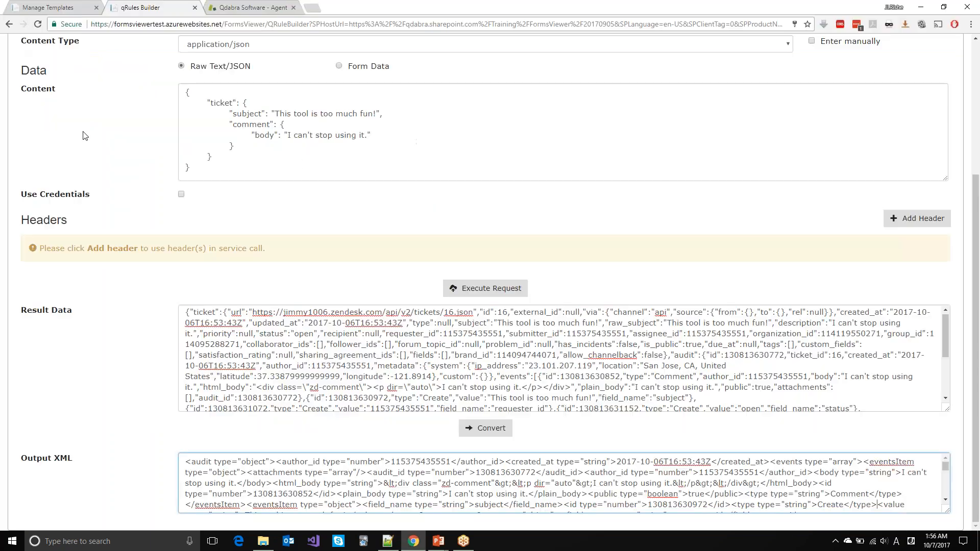
pyautogui.scroll(4, 61, 221)
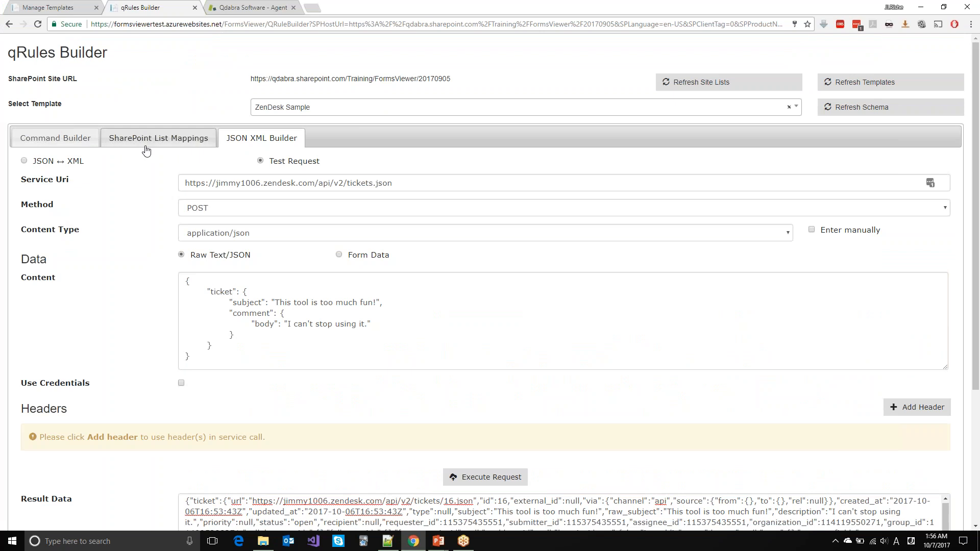
# Step: Copy the sample ticket's converted XML from JSON ↔ XML and paste it under Request
pyautogui.click(24, 161)
pyautogui.click(268, 392)
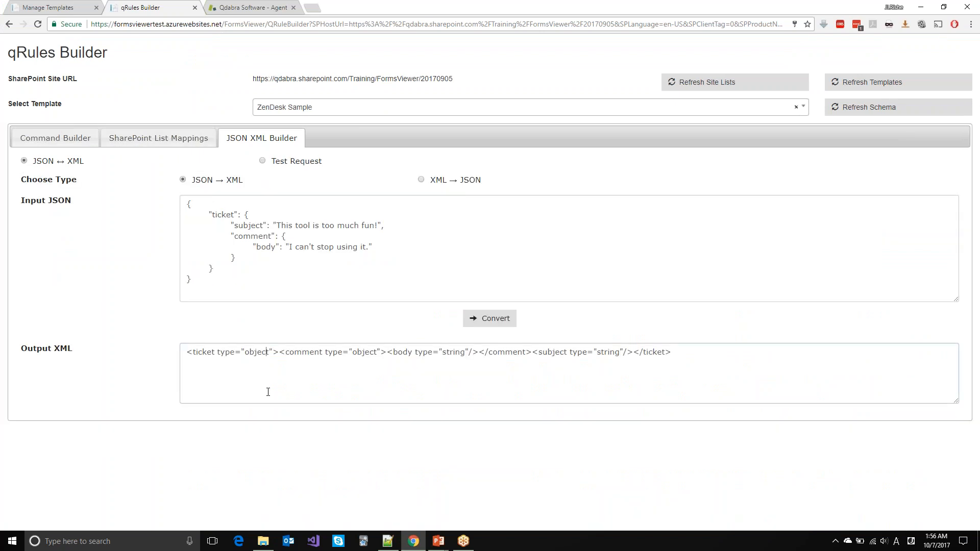
pyautogui.hotkey('ctrl', 'a')
pyautogui.hotkey('ctrl', 'c')
pyautogui.hotkey('alt', 'Tab')
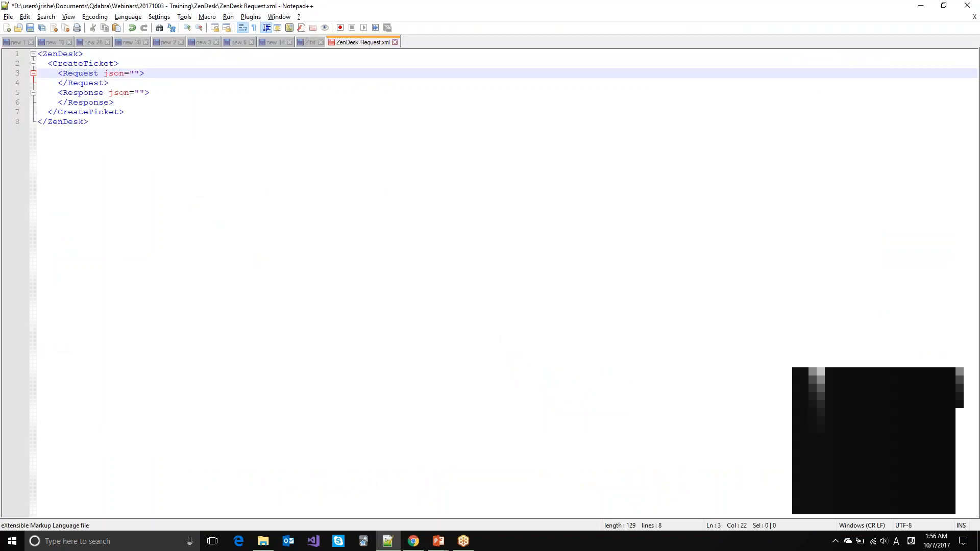
pyautogui.press('Return')
pyautogui.hotkey('ctrl', 'v')
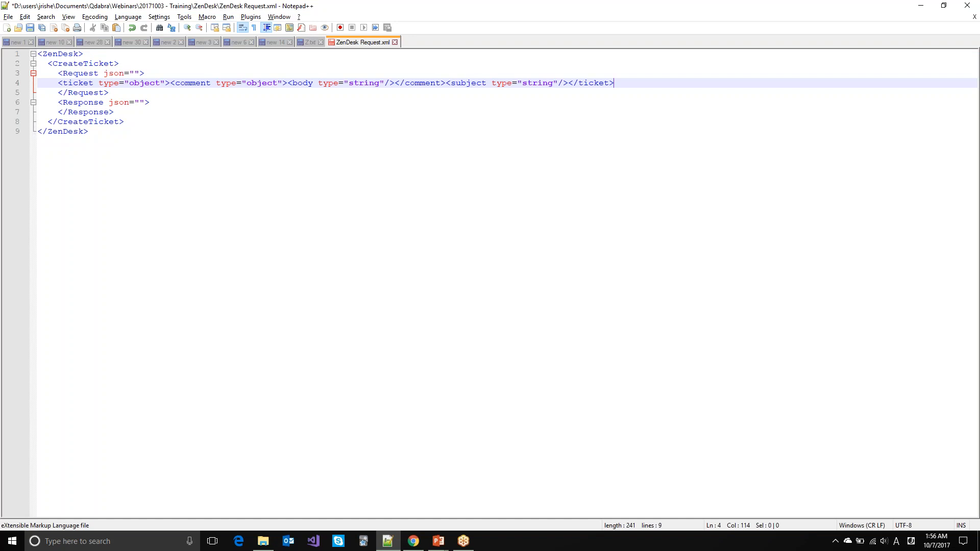
# Step: Select the test request's response Output XML and place the caret after the Response opening tag
pyautogui.hotkey('alt', 'Tab')
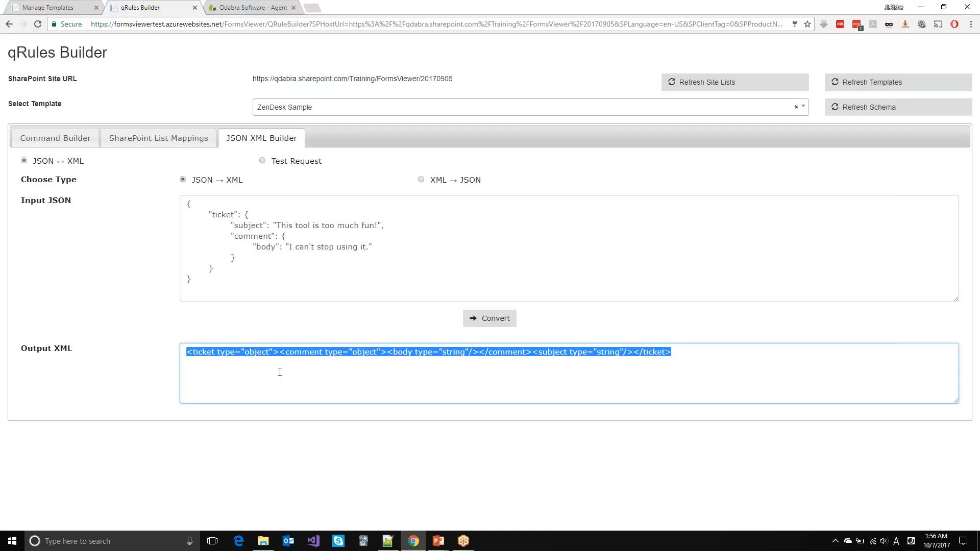
pyautogui.click(262, 162)
pyautogui.scroll(-2, 302, 504)
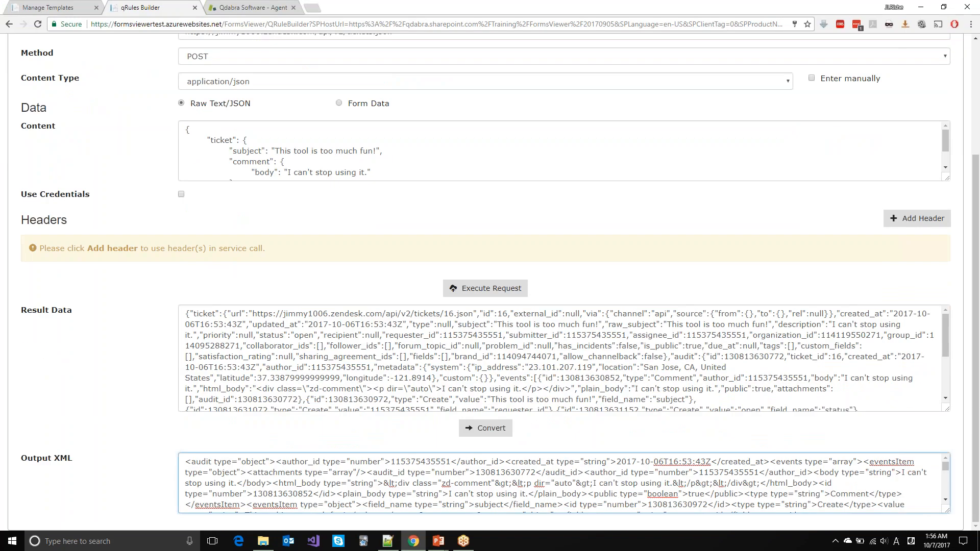
pyautogui.click(276, 482)
pyautogui.hotkey('ctrl', 'a')
pyautogui.hotkey('alt', 'Tab')
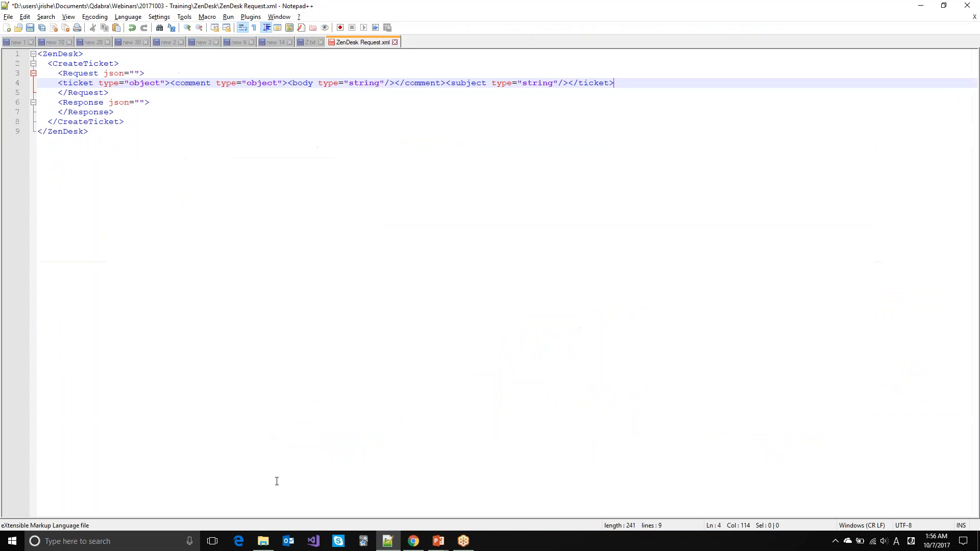
pyautogui.click(168, 106)
# Step: Paste the ticket response XML into Response and pretty-print the file into 183 indented lines
pyautogui.press('Return')
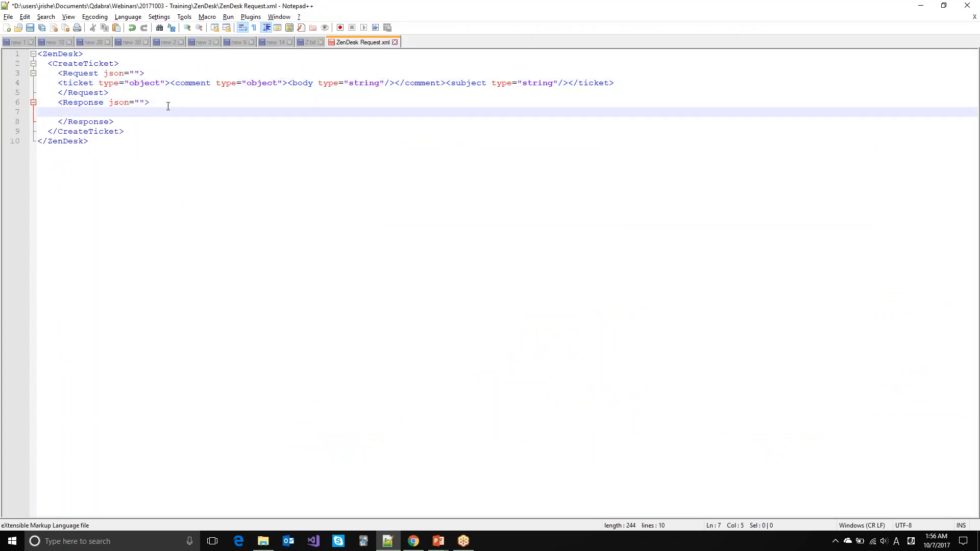
pyautogui.hotkey('ctrl', 'v')
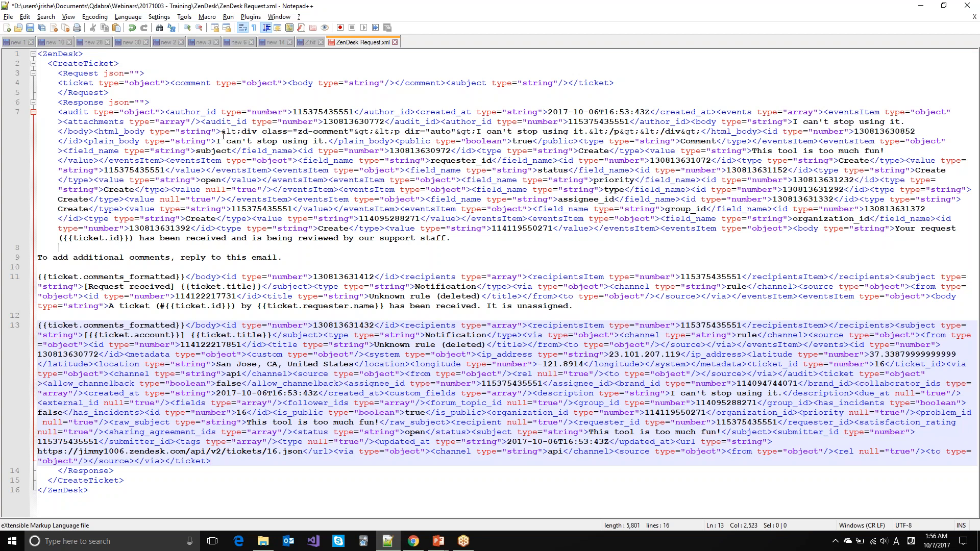
pyautogui.hotkey('ctrl', 'alt', 'shift', 'b')
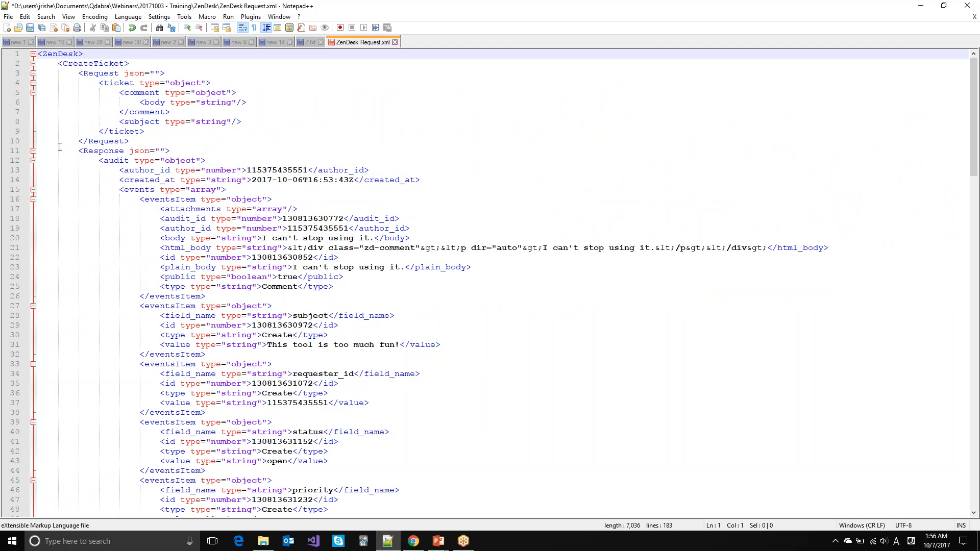
# Step: Clear the sample allow_channelback, assignee_id and brand_id values in the ticket XML
pyautogui.hotkey('ctrl', 's')
pyautogui.click(30, 161)
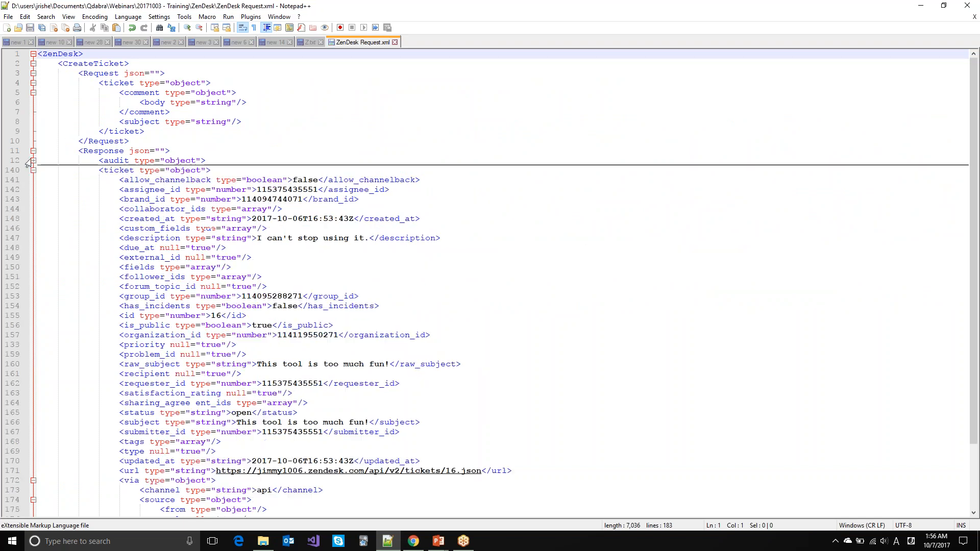
pyautogui.click(31, 161)
pyautogui.scroll(-19, 84, 189)
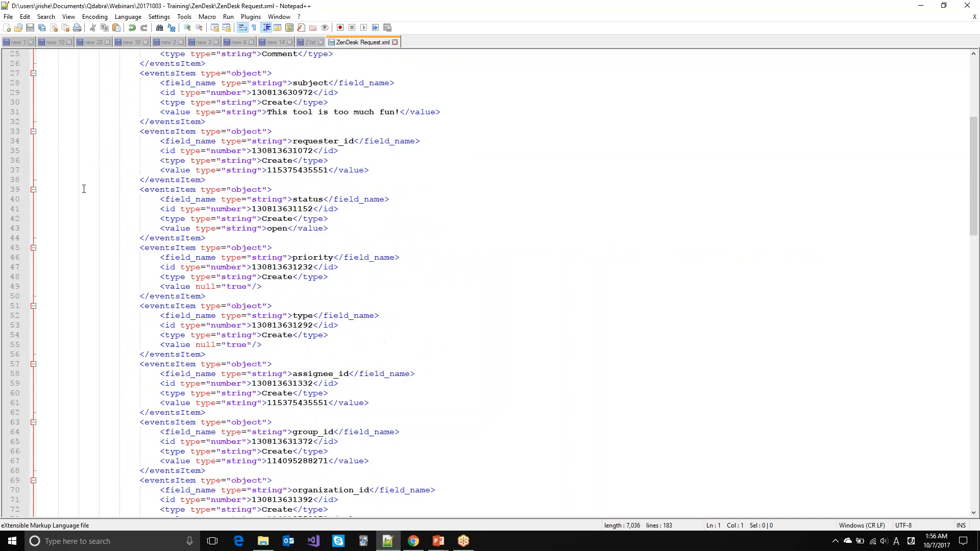
pyautogui.scroll(-20, 84, 189)
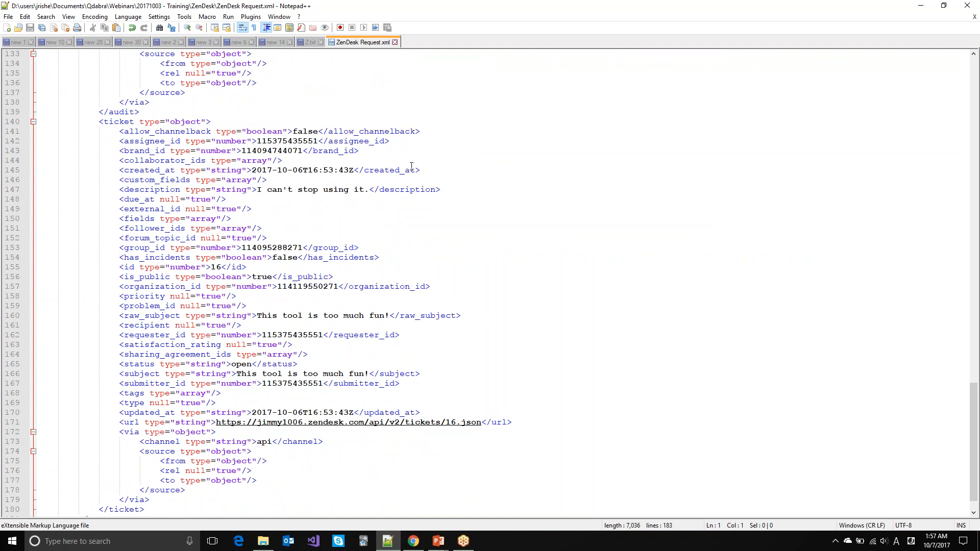
pyautogui.doubleClick(302, 132)
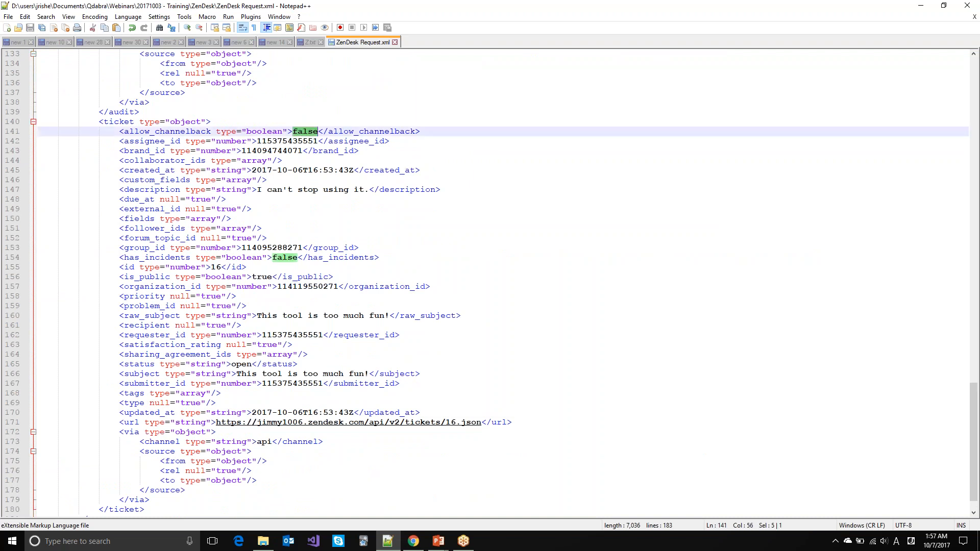
pyautogui.press('Delete')
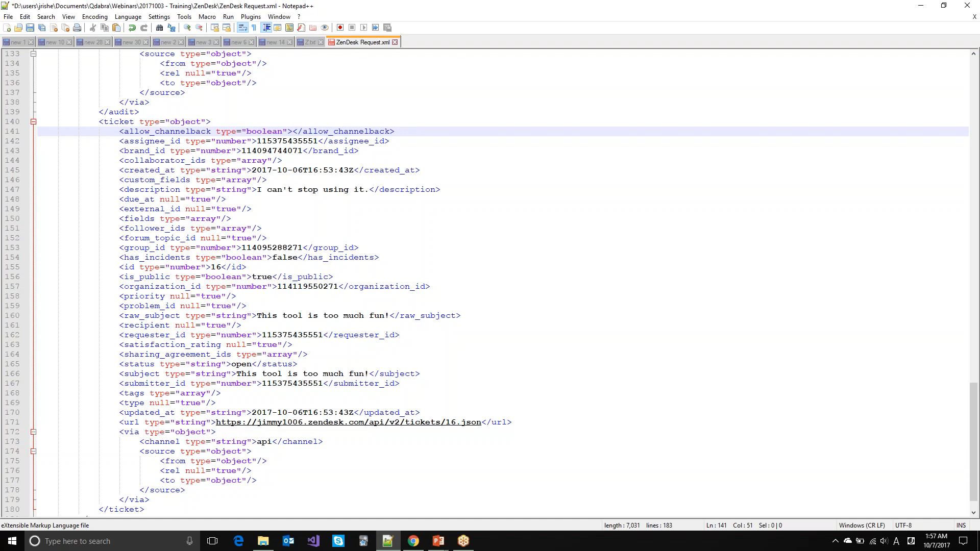
pyautogui.doubleClick(290, 139)
pyautogui.press('Delete')
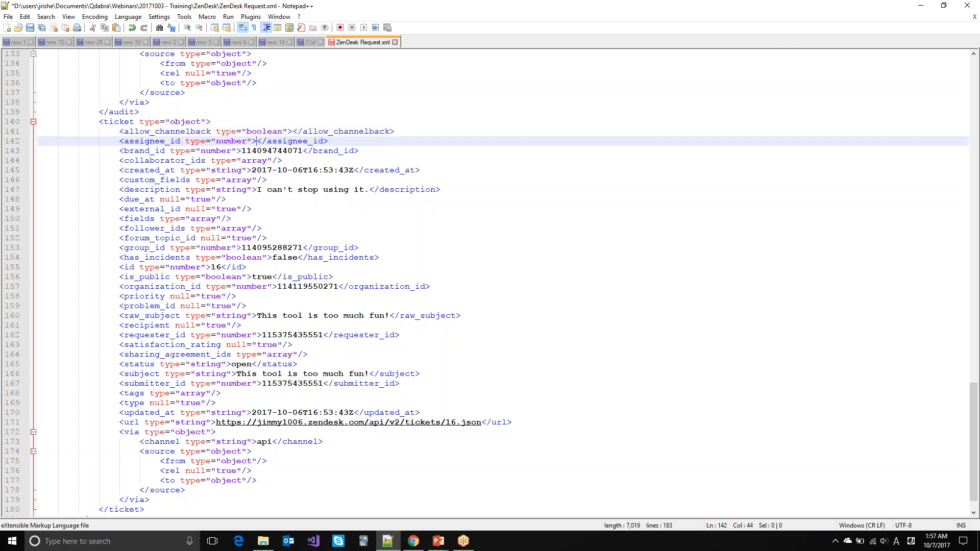
pyautogui.doubleClick(270, 151)
pyautogui.press('Delete')
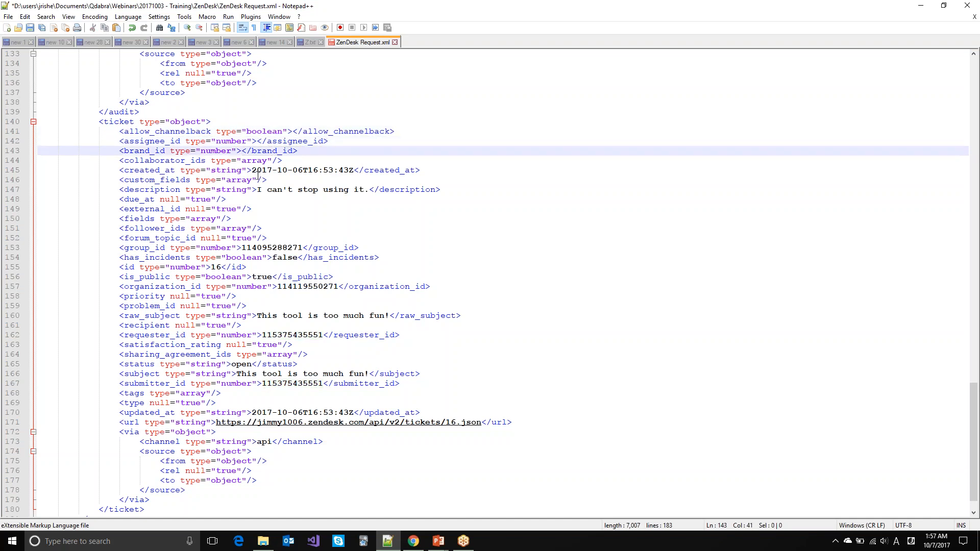
# Step: Clear the sample created_at timestamp, description text and group_id number
pyautogui.click(257, 171)
pyautogui.press('Left')
pyautogui.hotkey('shift', 'Right')
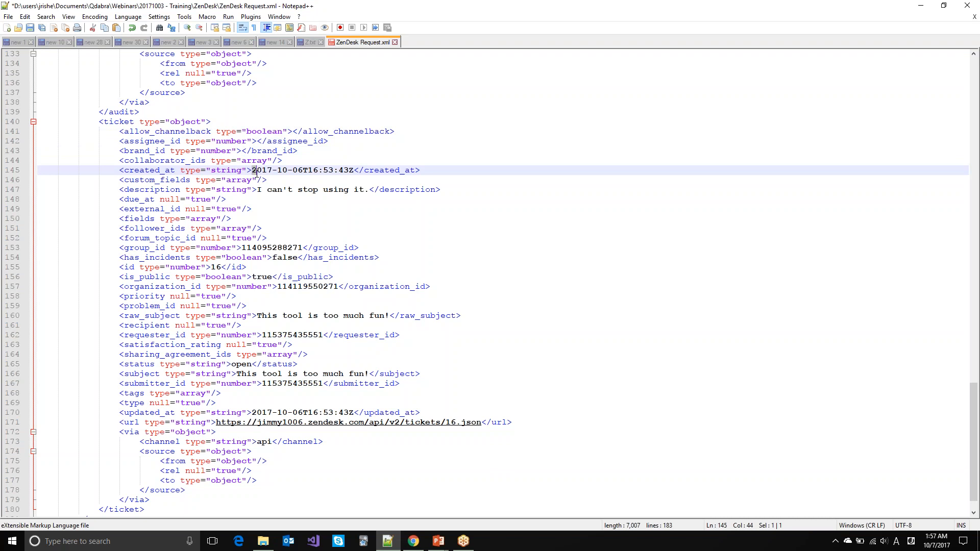
pyautogui.hotkey('shift', 'Right')
pyautogui.hotkey('shift', 'Right')
pyautogui.hotkey('shift', 'Right')
pyautogui.hotkey('shift', 'Right')
pyautogui.hotkey('shift', 'Right')
pyautogui.hotkey('shift', 'Right')
pyautogui.hotkey('shift', 'Right')
pyautogui.hotkey('shift', 'Right')
pyautogui.hotkey('shift', 'Right')
pyautogui.hotkey('shift', 'Right')
pyautogui.hotkey('shift', 'Right')
pyautogui.hotkey('shift', 'Right')
pyautogui.hotkey('shift', 'Right')
pyautogui.hotkey('shift', 'Right')
pyautogui.hotkey('shift', 'Right')
pyautogui.hotkey('shift', 'Right')
pyautogui.hotkey('shift', 'Right')
pyautogui.hotkey('shift', 'Right')
pyautogui.hotkey('shift', 'Right')
pyautogui.press('Delete')
pyautogui.press('Down')
pyautogui.press('Down')
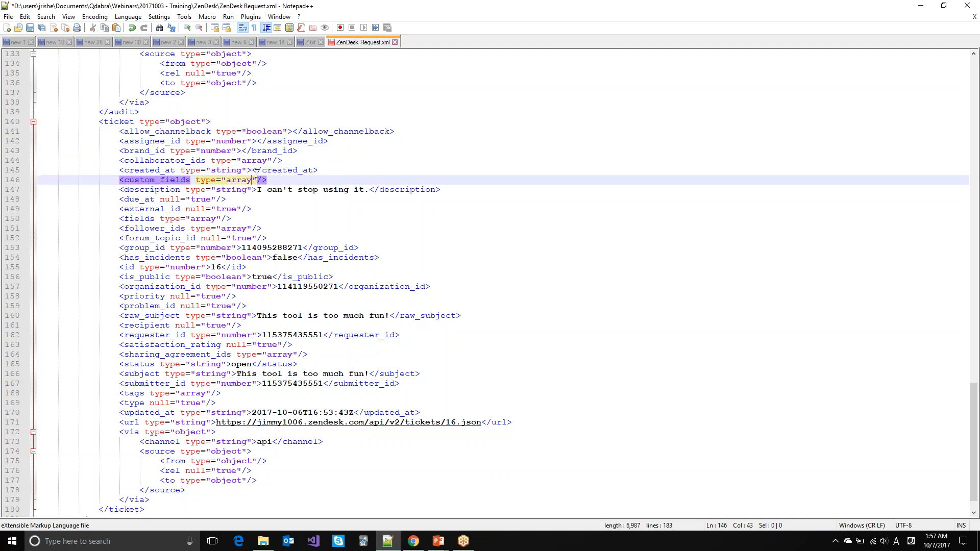
pyautogui.hotkey('shift', 'Right')
pyautogui.hotkey('shift', 'Right')
pyautogui.hotkey('shift', 'Right')
pyautogui.hotkey('shift', 'Right')
pyautogui.hotkey('shift', 'Right')
pyautogui.hotkey('shift', 'Right')
pyautogui.hotkey('shift', 'Right')
pyautogui.hotkey('shift', 'Right')
pyautogui.hotkey('shift', 'Right')
pyautogui.hotkey('shift', 'Right')
pyautogui.hotkey('shift', 'Right')
pyautogui.hotkey('shift', 'Right')
pyautogui.hotkey('shift', 'Right')
pyautogui.hotkey('shift', 'Right')
pyautogui.hotkey('shift', 'Right')
pyautogui.hotkey('shift', 'Right')
pyautogui.hotkey('shift', 'Right')
pyautogui.hotkey('shift', 'Right')
pyautogui.hotkey('shift', 'Right')
pyautogui.hotkey('shift', 'Right')
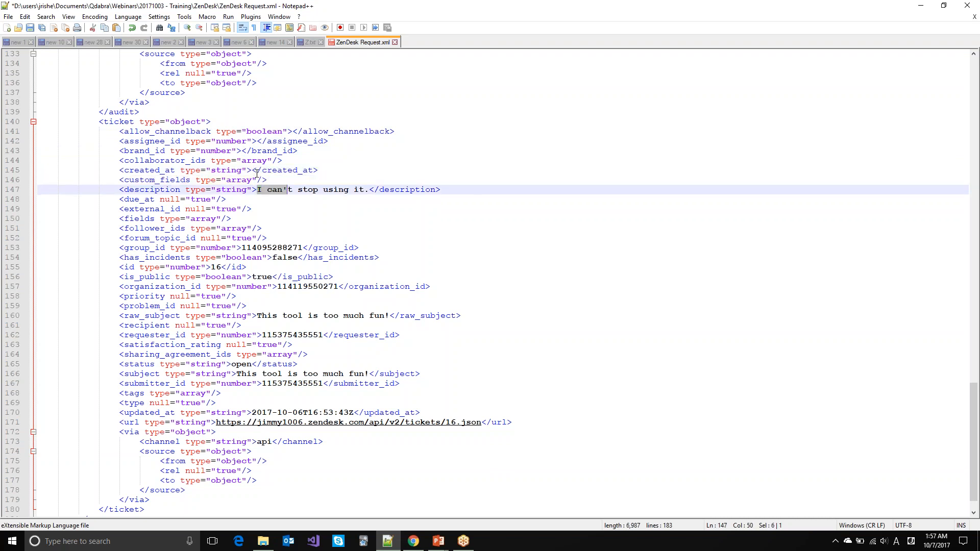
pyautogui.hotkey('shift', 'Right')
pyautogui.press('Delete')
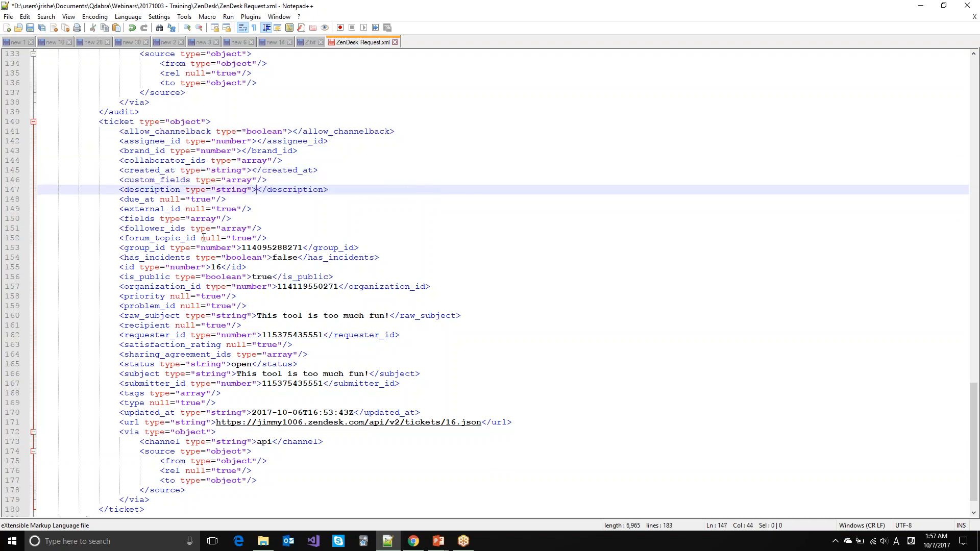
pyautogui.doubleClick(281, 247)
pyautogui.press('Delete')
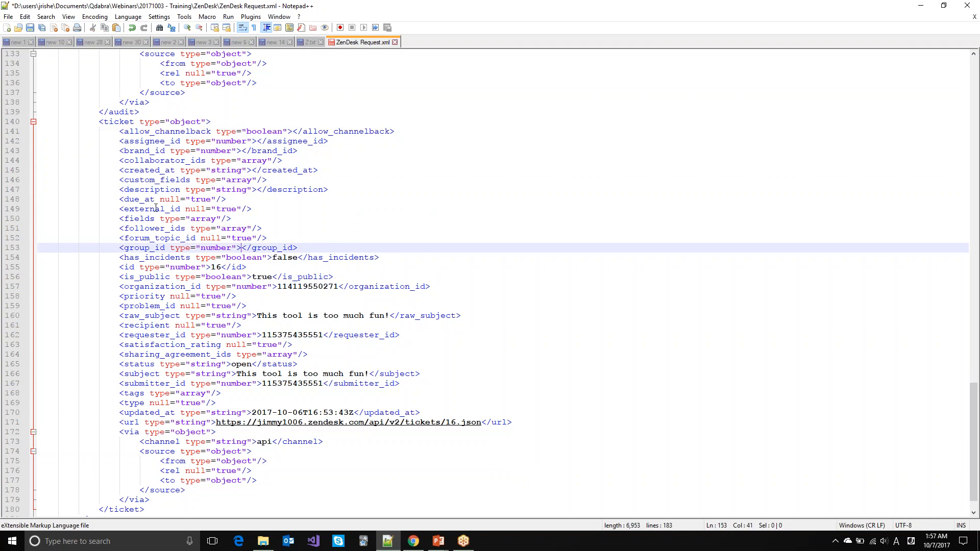
# Step: Save the cleaned-up ZenDesk Request.xml
pyautogui.doubleClick(147, 179)
pyautogui.tripleClick(148, 171)
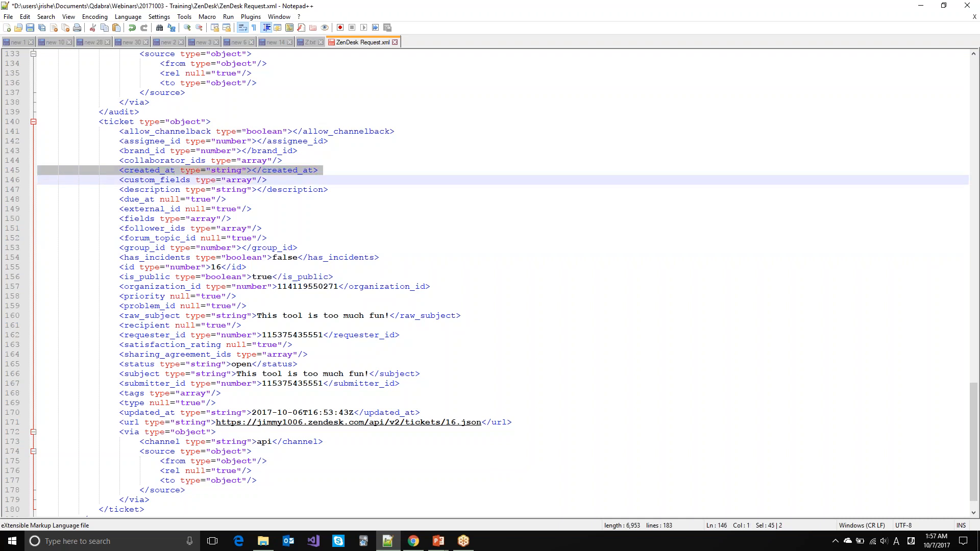
pyautogui.scroll(20, 234, 279)
pyautogui.hotkey('ctrl', 's')
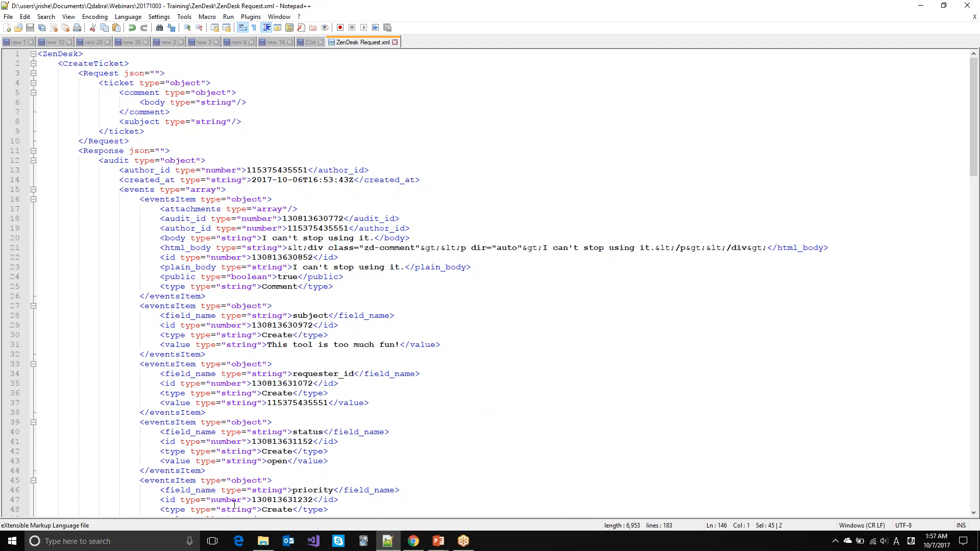
pyautogui.click(267, 546)
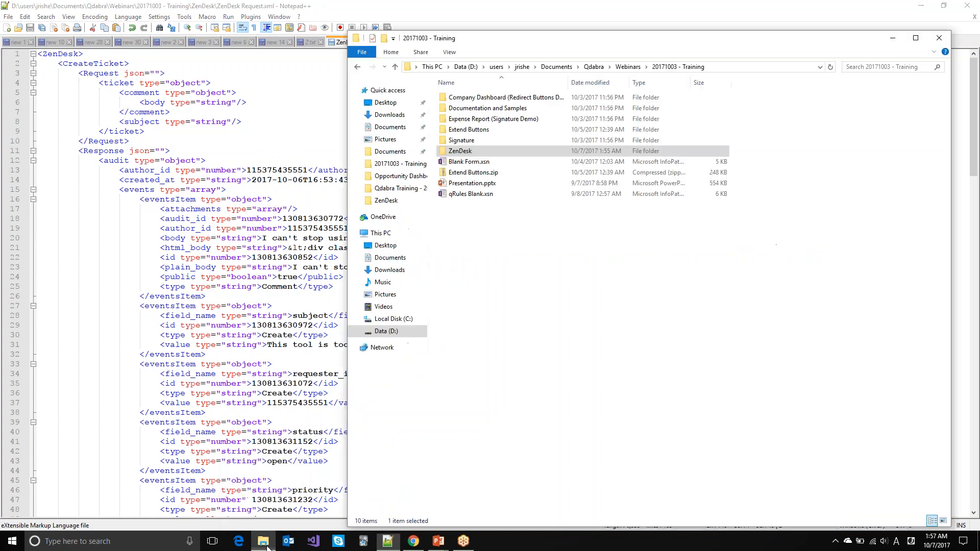
# Step: Open qRules Blank.xsn from the Training folder in InfoPath Design mode
pyautogui.click(598, 230)
pyautogui.rightClick(484, 196)
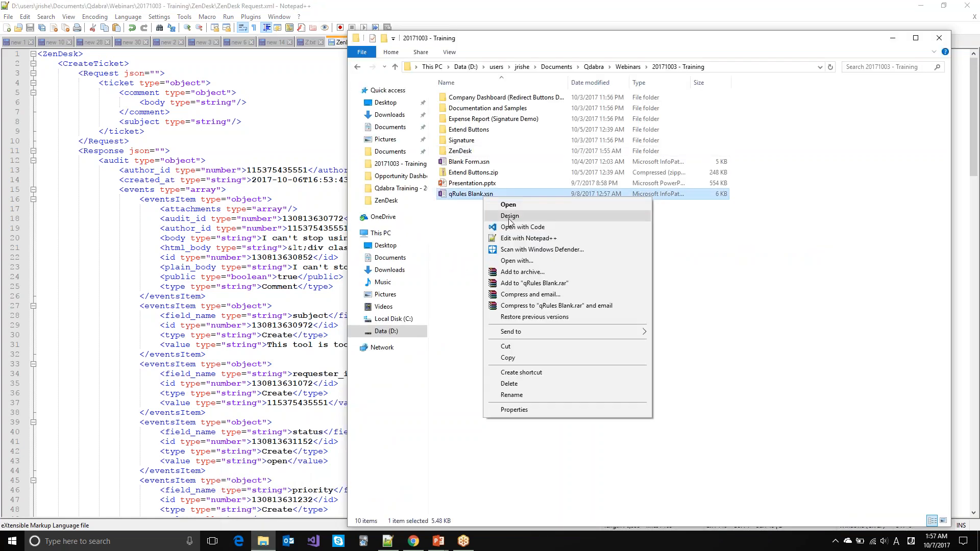
pyautogui.click(509, 221)
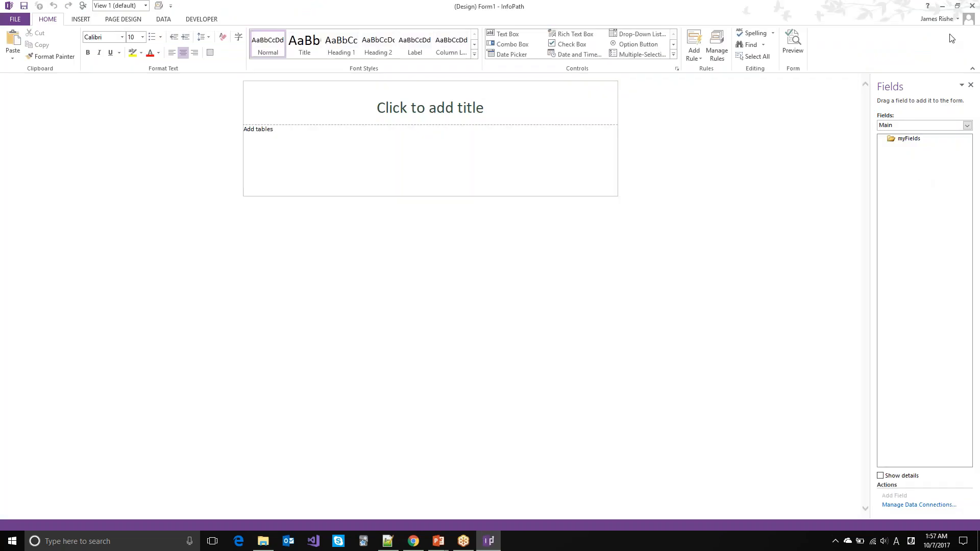
pyautogui.click(431, 107)
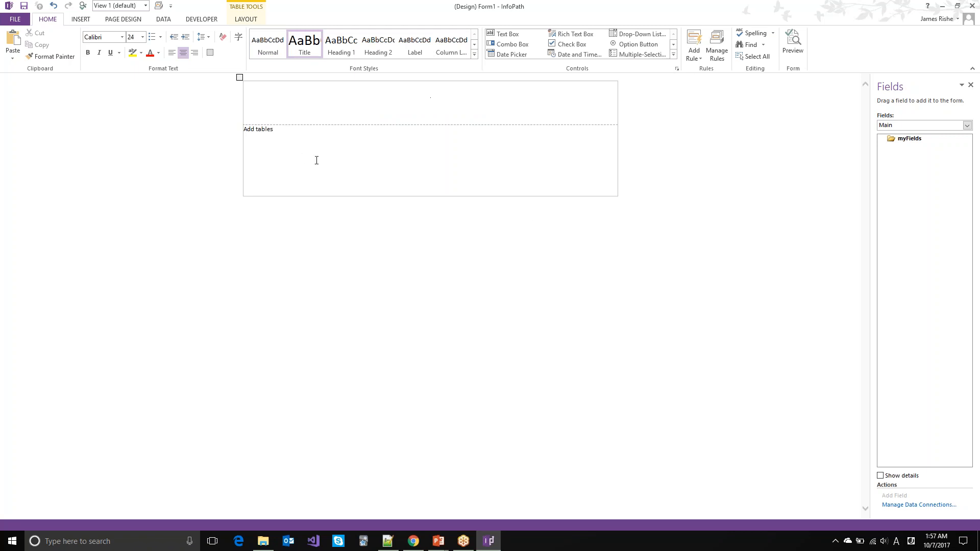
# Step: Enter 'ZenDesk Ticket Submission' as the form title, then bring up the Data ribbon
pyautogui.write('ZenDesk Ticket Submission')
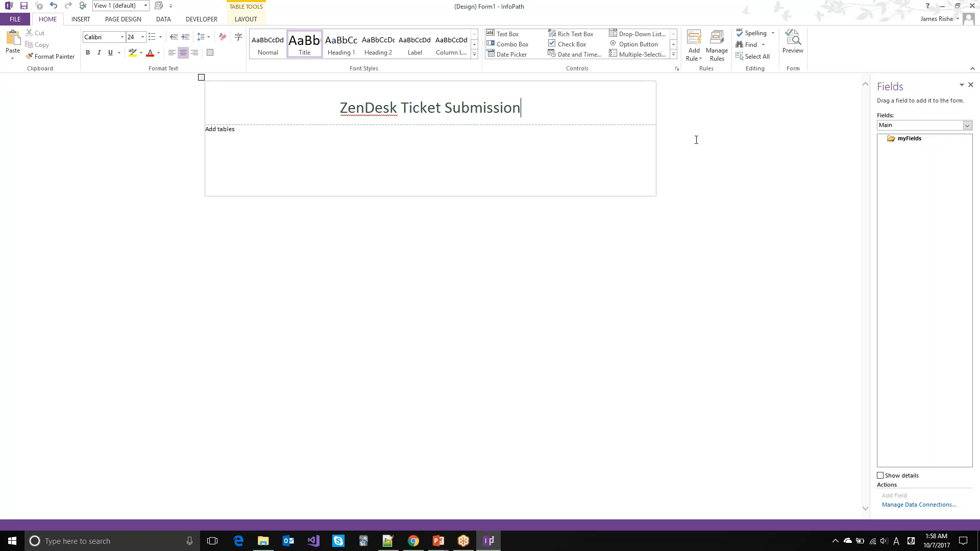
pyautogui.click(584, 140)
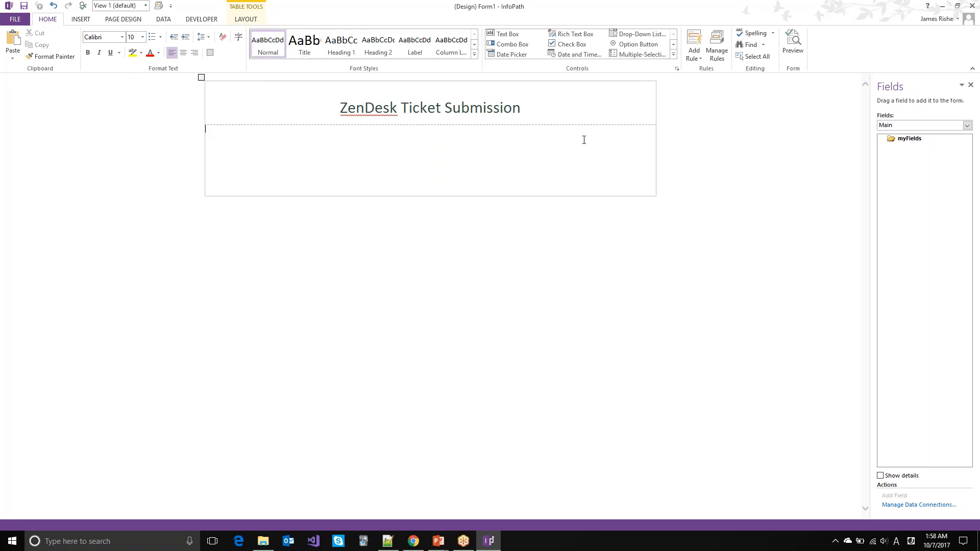
pyautogui.click(163, 19)
# Step: Start a new receive-data connection from an XML document, browsing the form's resource files
pyautogui.click(267, 50)
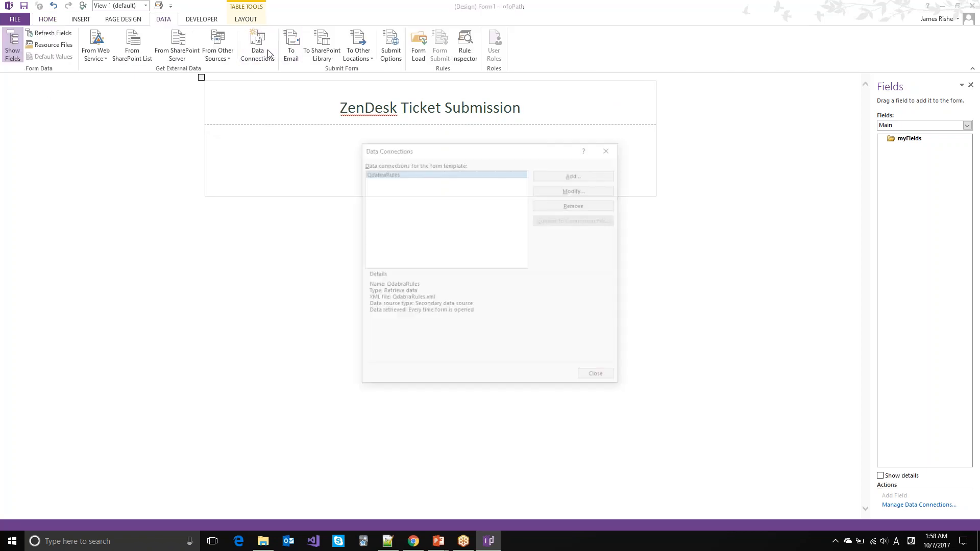
pyautogui.click(569, 178)
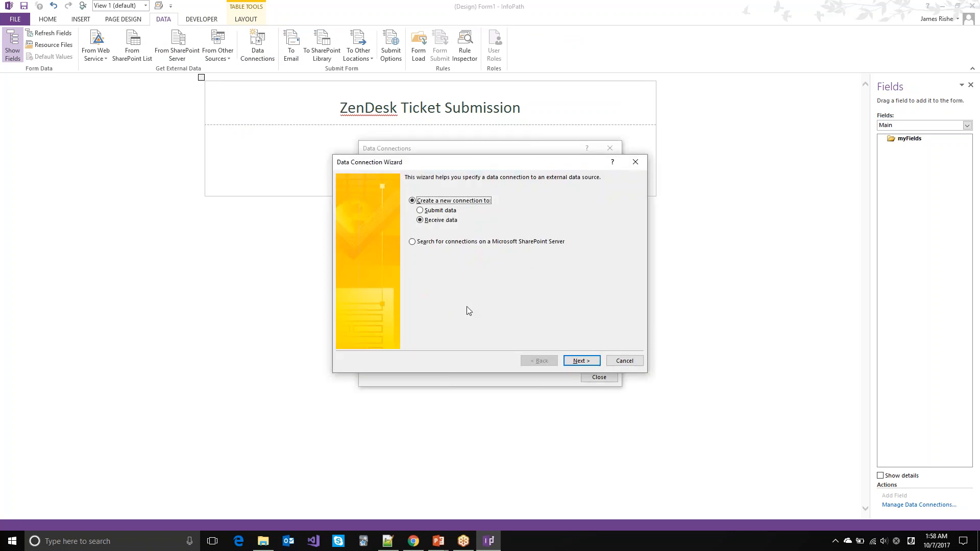
pyautogui.press('Return')
pyautogui.click(432, 254)
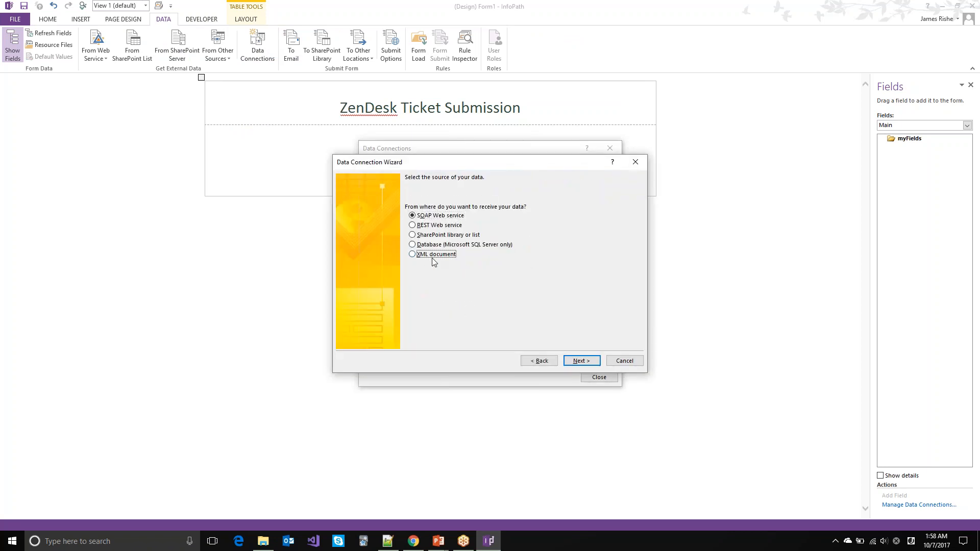
pyautogui.click(577, 362)
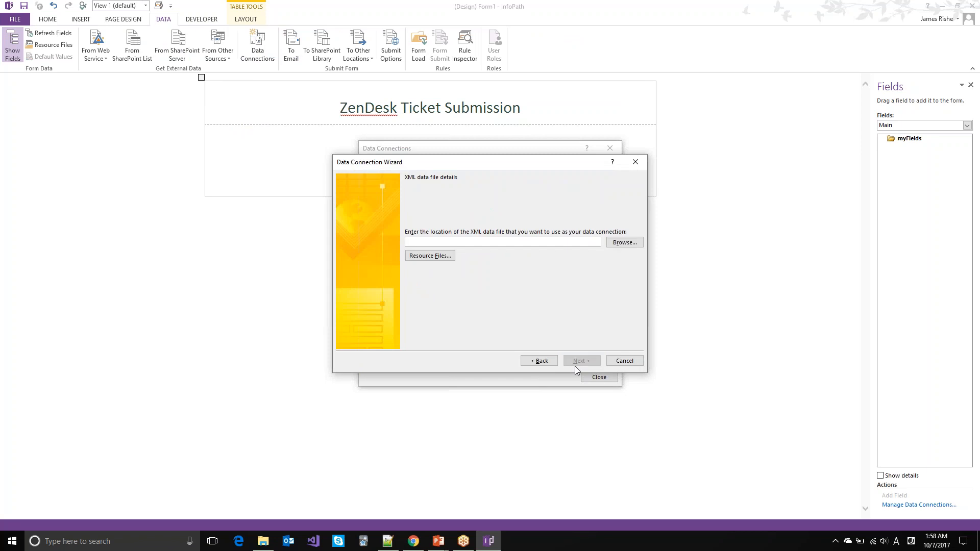
pyautogui.click(435, 257)
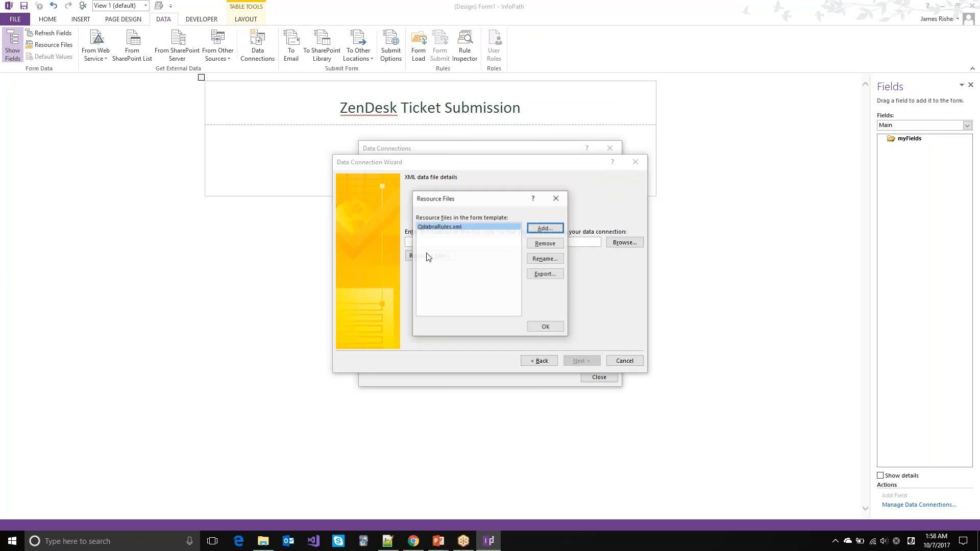
pyautogui.click(545, 228)
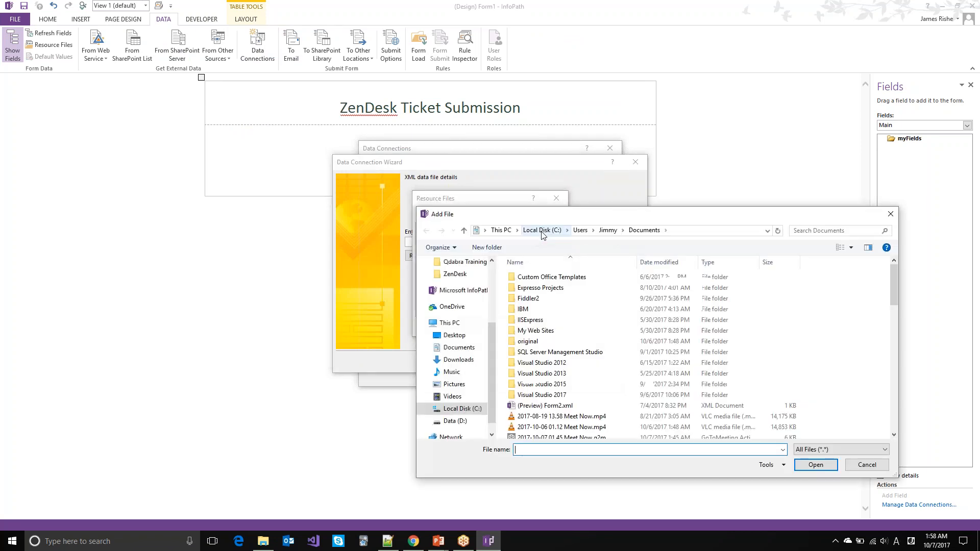
# Step: Add ZenDesk Request.xml from the ZenDesk folder as a resource and finish the ZenDesk Request connection
pyautogui.hotkey('alt', 'Tab')
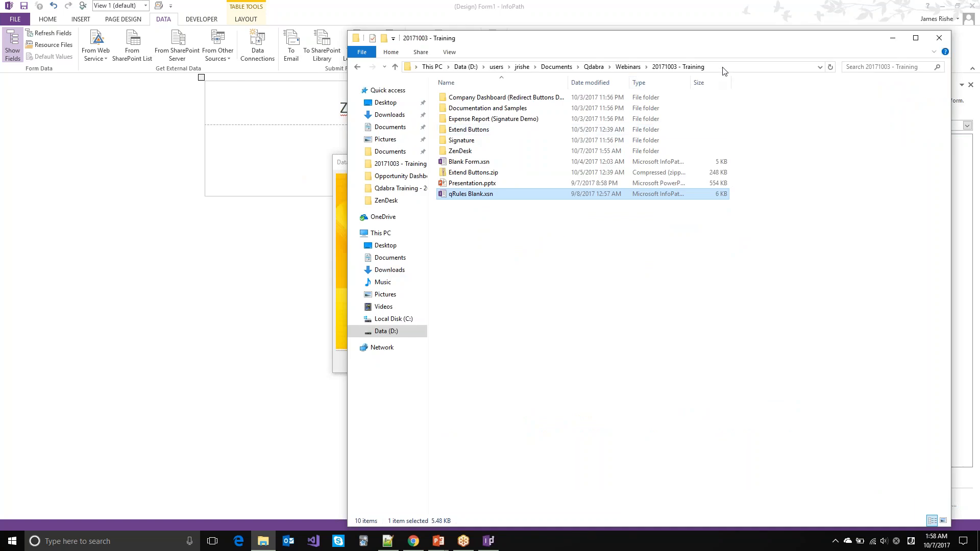
pyautogui.doubleClick(460, 151)
pyautogui.click(750, 70)
pyautogui.hotkey('ctrl', 'c')
pyautogui.hotkey('alt', 'Tab')
pyautogui.hotkey('ctrl', 'v')
pyautogui.press('Return')
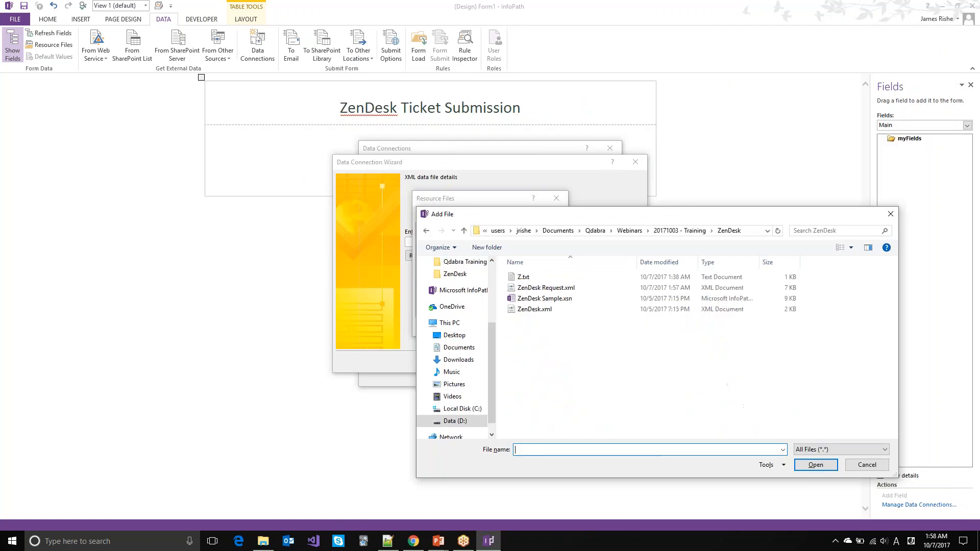
pyautogui.doubleClick(551, 292)
pyautogui.click(546, 327)
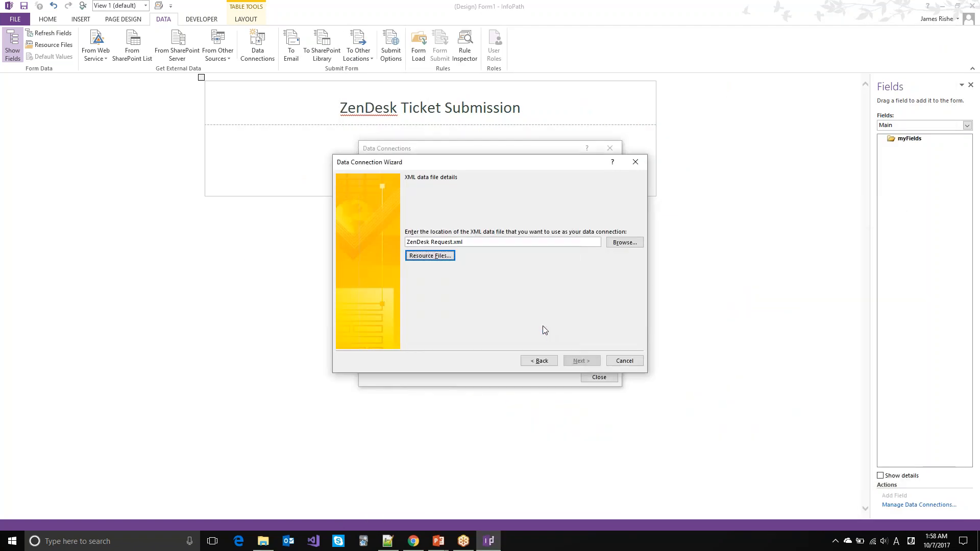
pyautogui.click(578, 361)
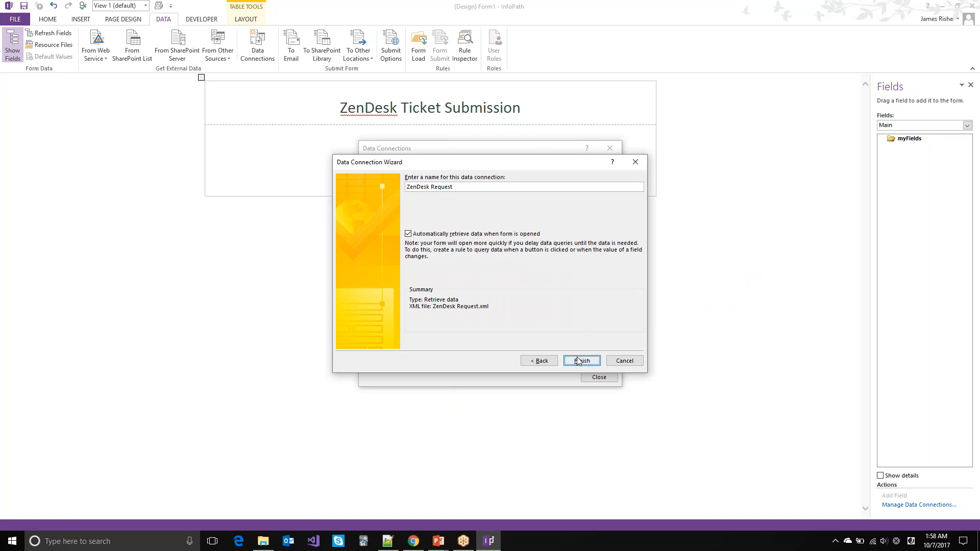
pyautogui.click(581, 360)
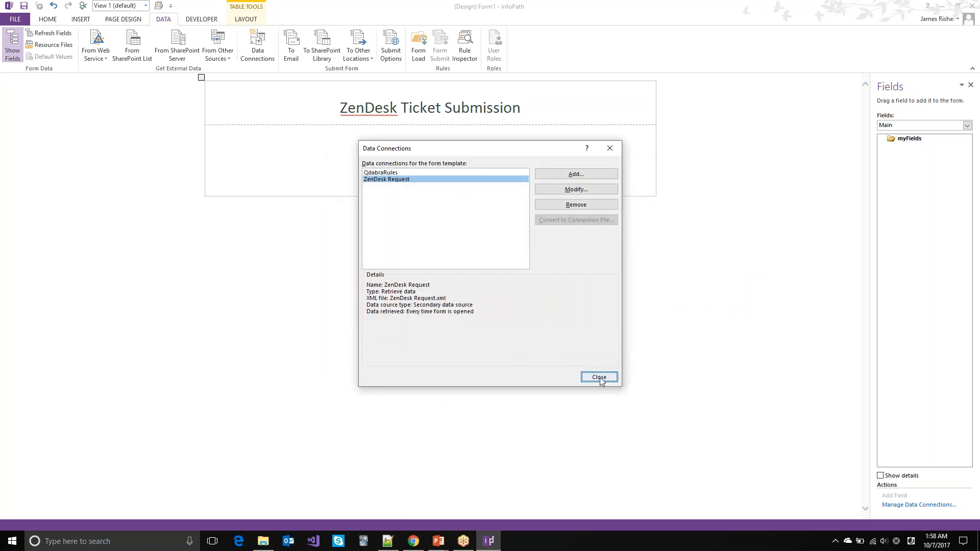
pyautogui.click(598, 376)
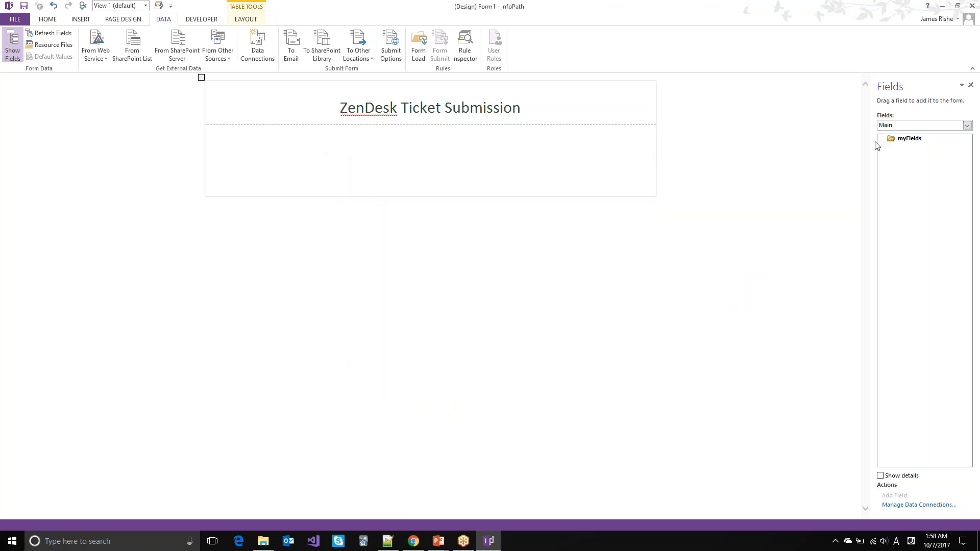
# Step: Widen the Fields pane, switch to the ZenDesk Request source, and expand CreateTicket, Request and Response
pyautogui.moveTo(871, 143); pyautogui.dragTo(843, 142)
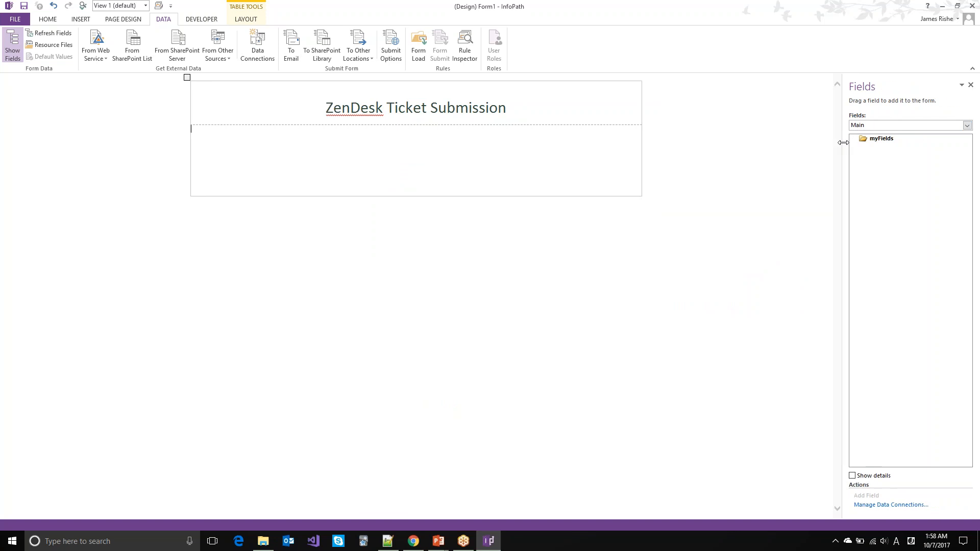
pyautogui.click(871, 124)
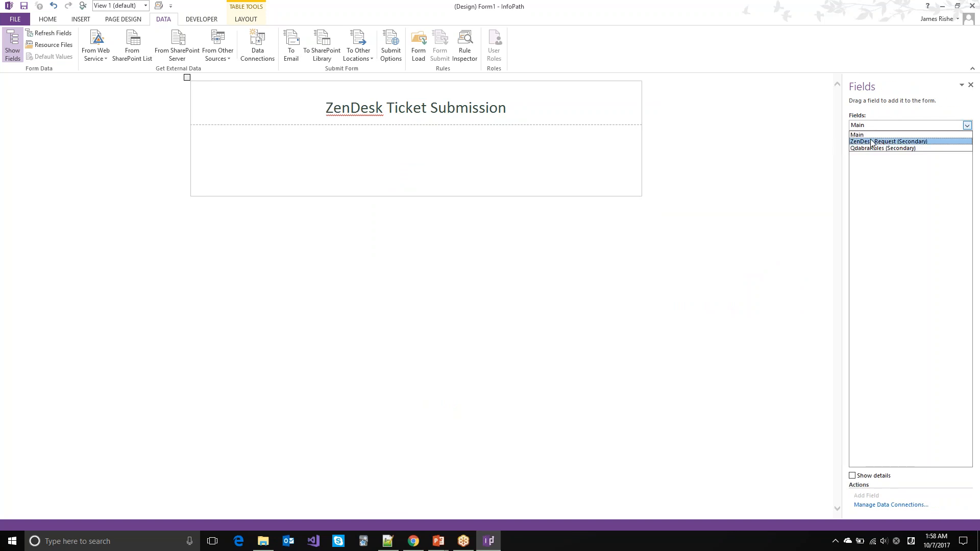
pyautogui.click(871, 142)
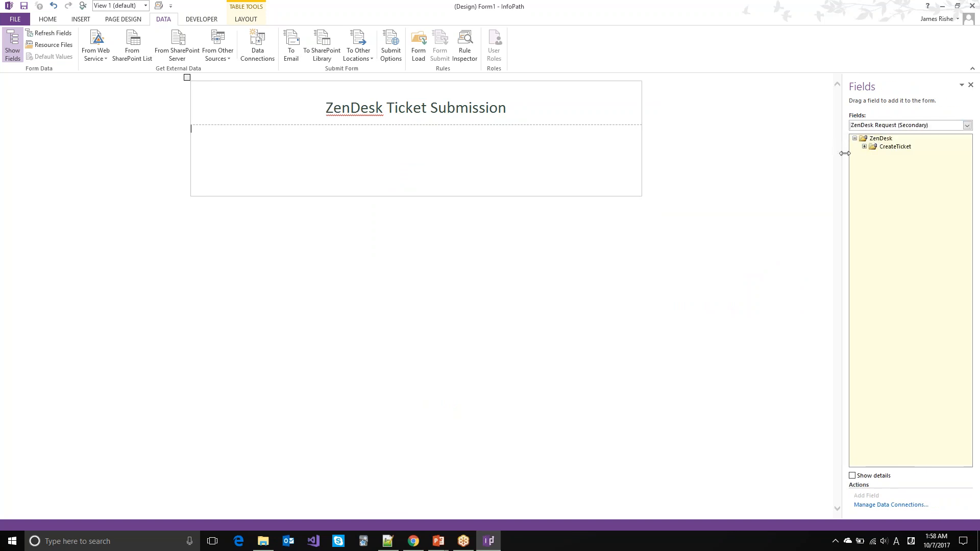
pyautogui.moveTo(845, 153); pyautogui.dragTo(784, 153)
pyautogui.click(803, 146)
pyautogui.click(813, 155)
pyautogui.click(814, 179)
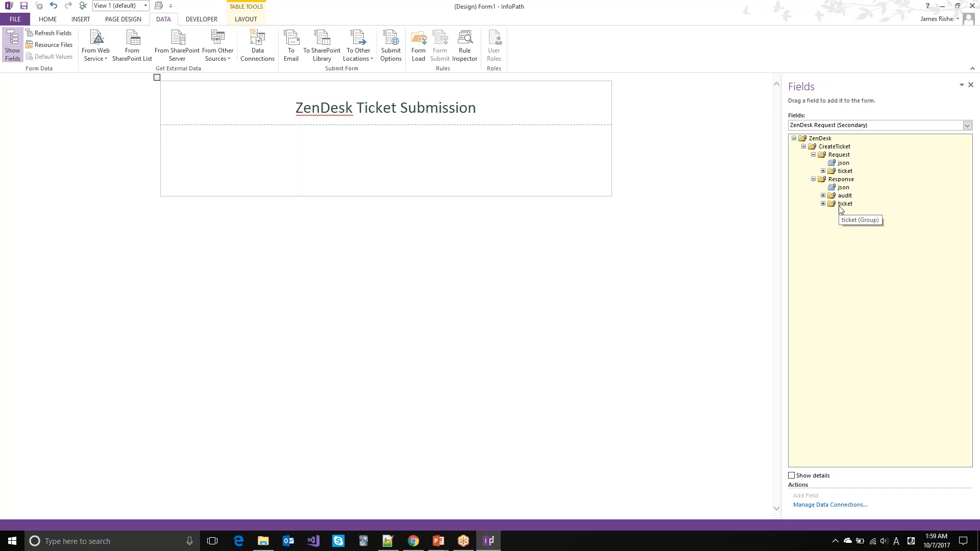
# Step: Expand the Request and Response ticket groups, then switch to ZenDesk Request.xml in Notepad++
pyautogui.click(824, 171)
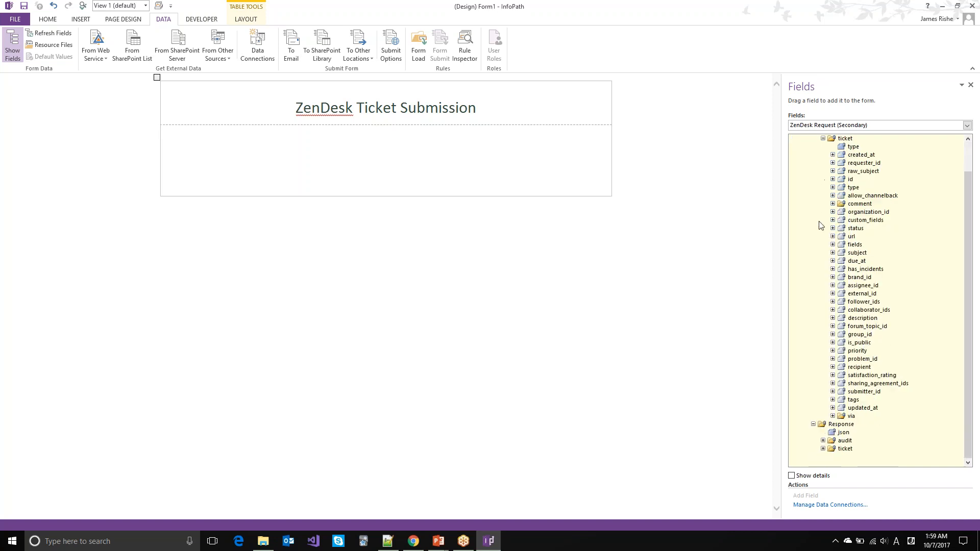
pyautogui.click(823, 448)
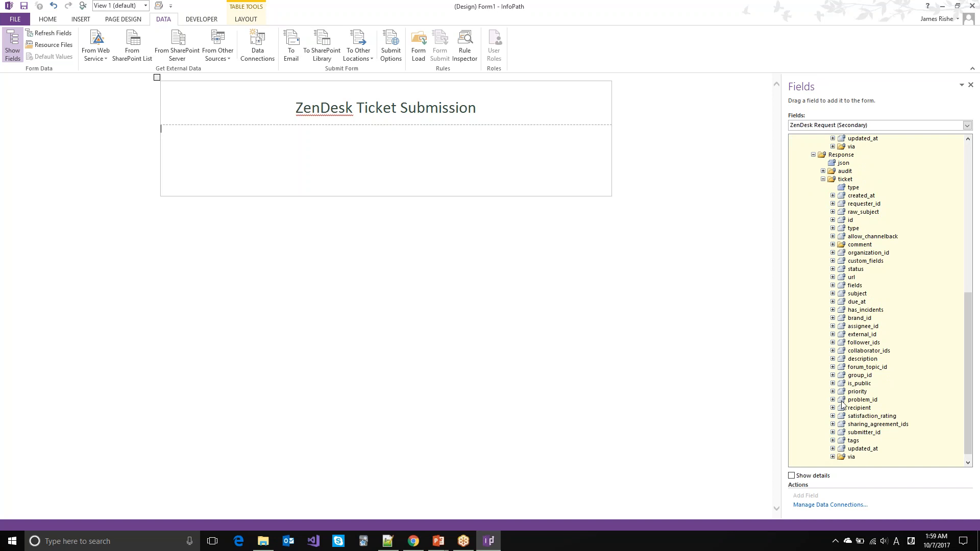
pyautogui.scroll(4, 801, 313)
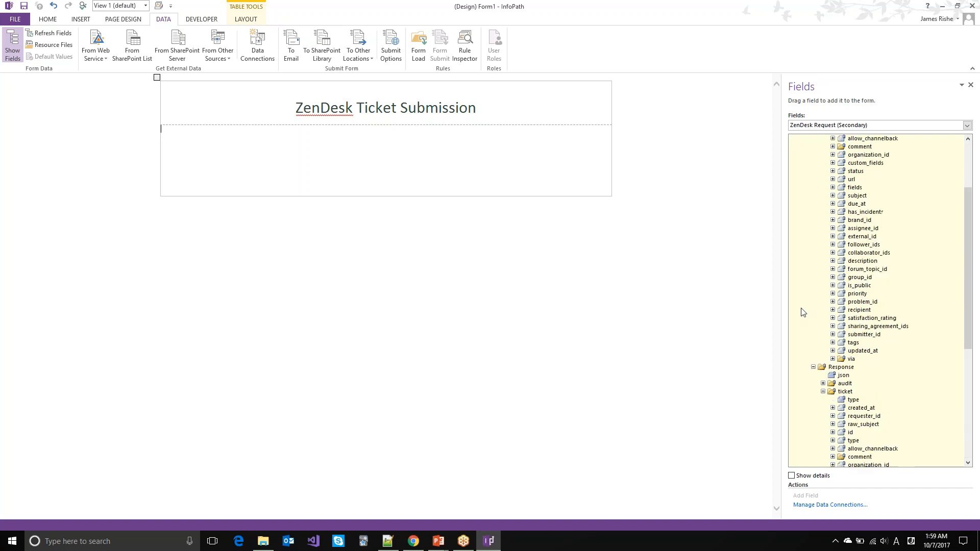
pyautogui.scroll(8, 801, 313)
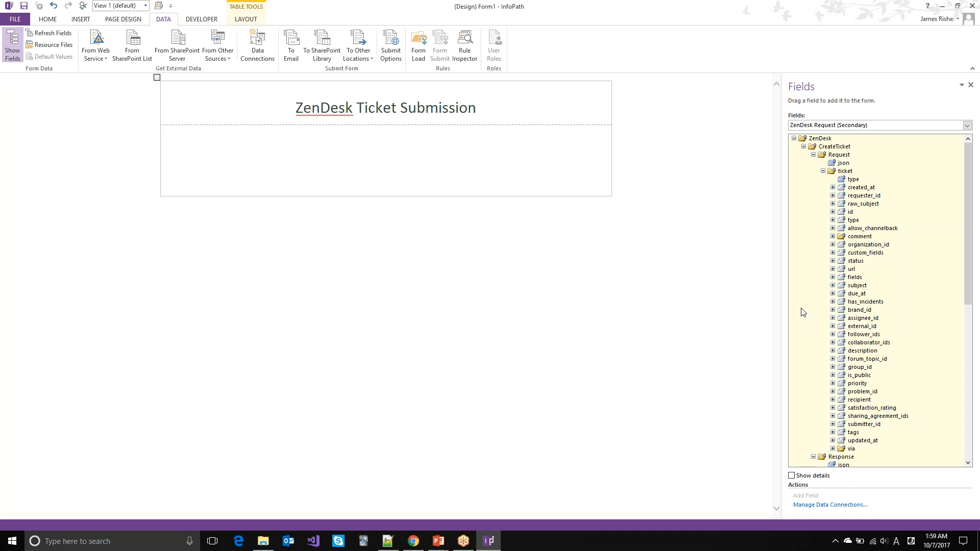
pyautogui.hotkey('alt', 'Tab')
pyautogui.hotkey('alt', 'Tab')
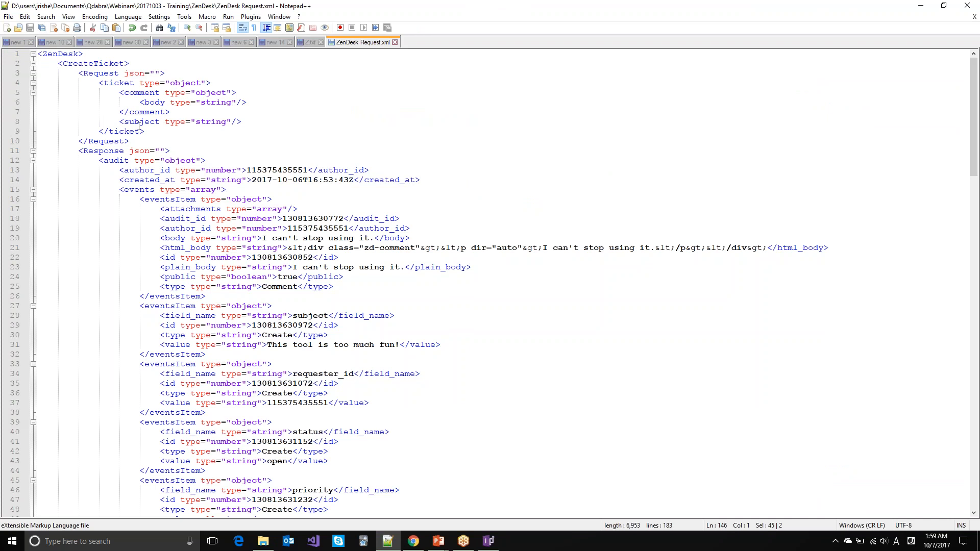
# Step: Leave the ZenDesk Request XML in Notepad++ and return to the InfoPath form design
pyautogui.hotkey('alt', 'Tab')
pyautogui.hotkey('alt', 'Tab')
pyautogui.hotkey('alt', 'shift', 'Tab')
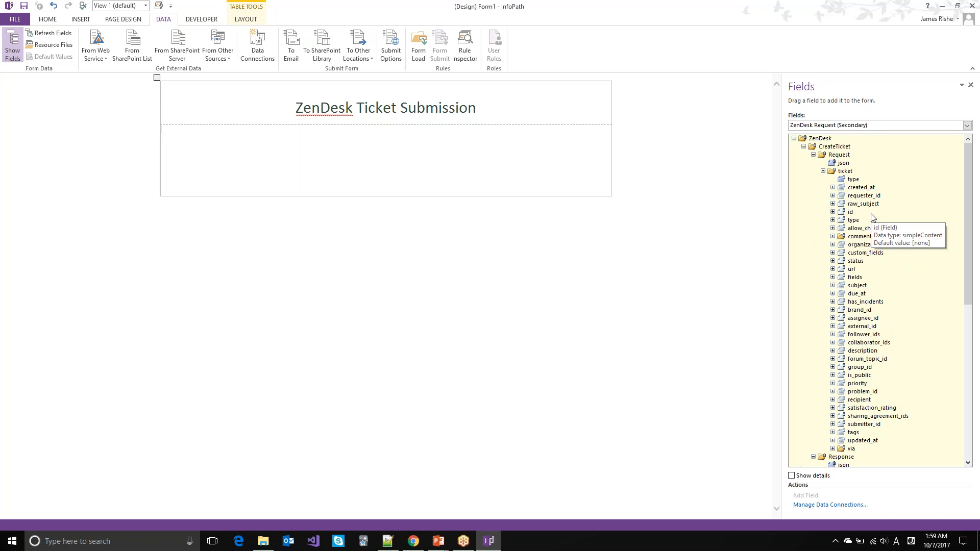
# Step: Expand the request ticket's comment and body fields and drag body onto the form below the title
pyautogui.scroll(-10, 817, 250)
pyautogui.scroll(-3, 809, 261)
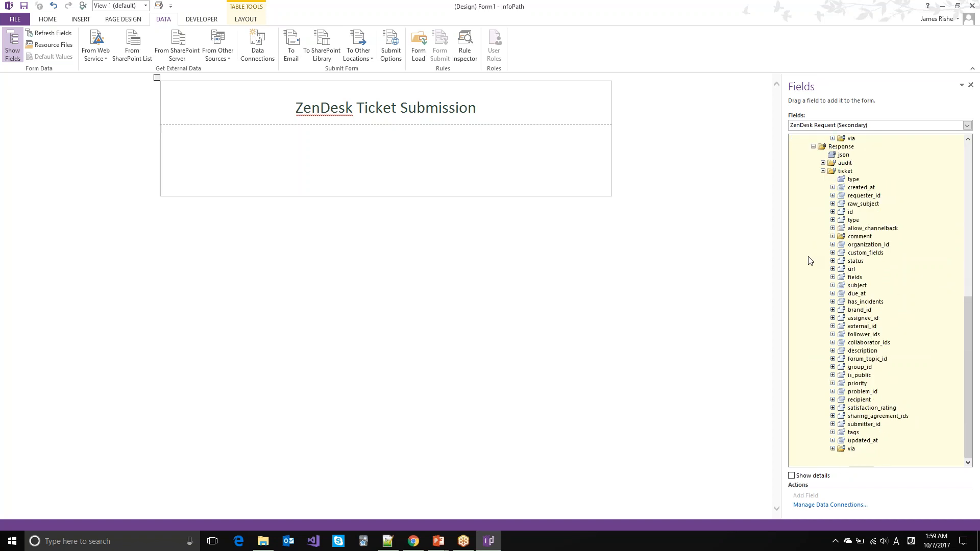
pyautogui.scroll(1, 809, 261)
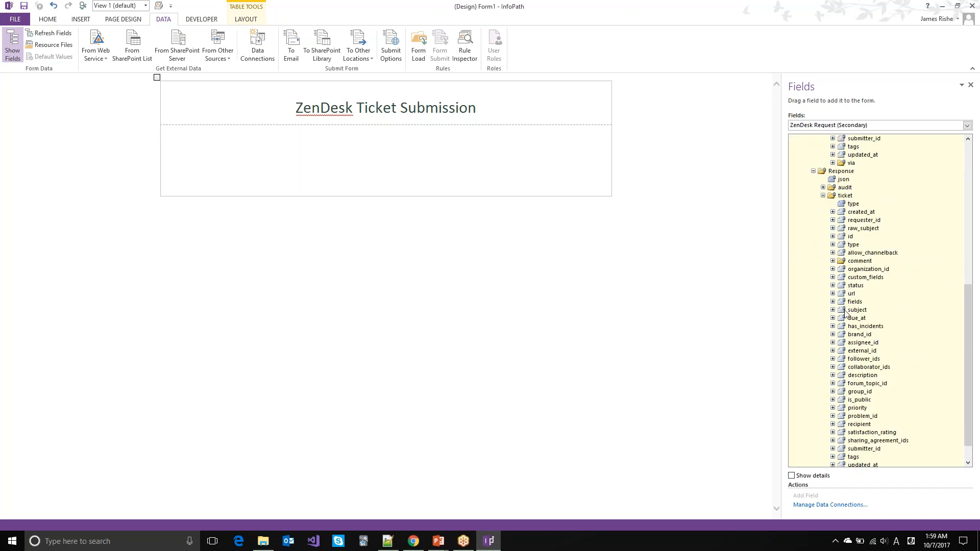
pyautogui.scroll(10, 846, 313)
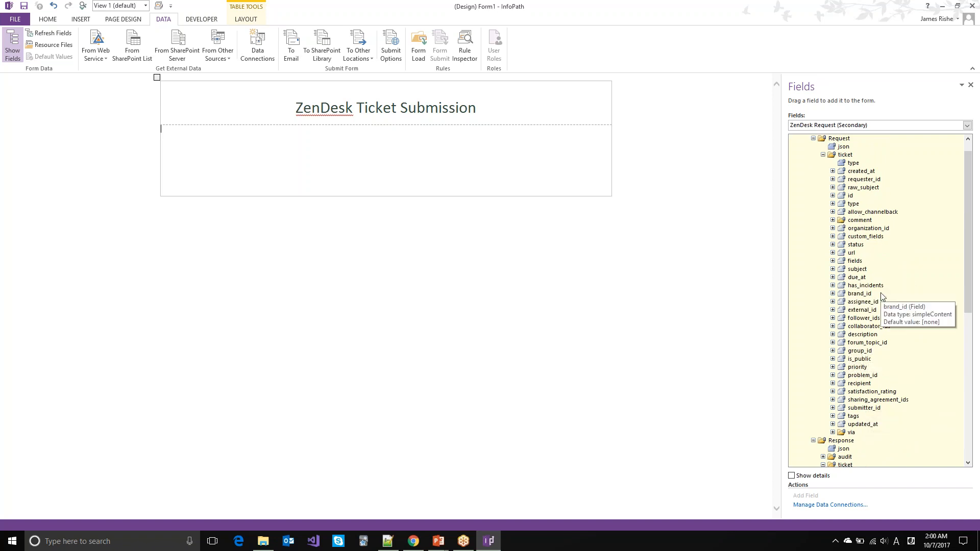
pyautogui.click(833, 220)
pyautogui.click(843, 237)
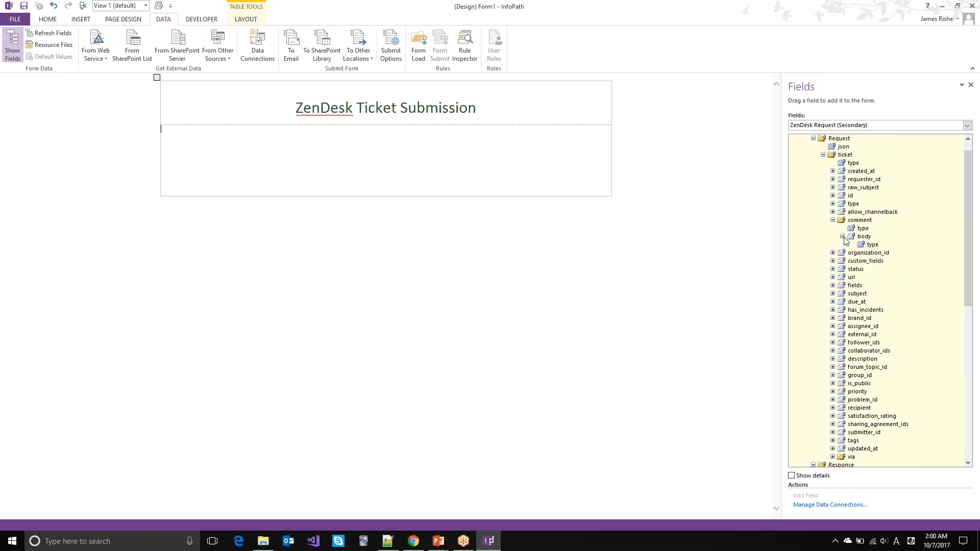
pyautogui.moveTo(864, 237); pyautogui.dragTo(458, 164)
# Step: Move the Body label and text box down two lines on the form
pyautogui.press('Left')
pyautogui.press('Up')
pyautogui.press('Return')
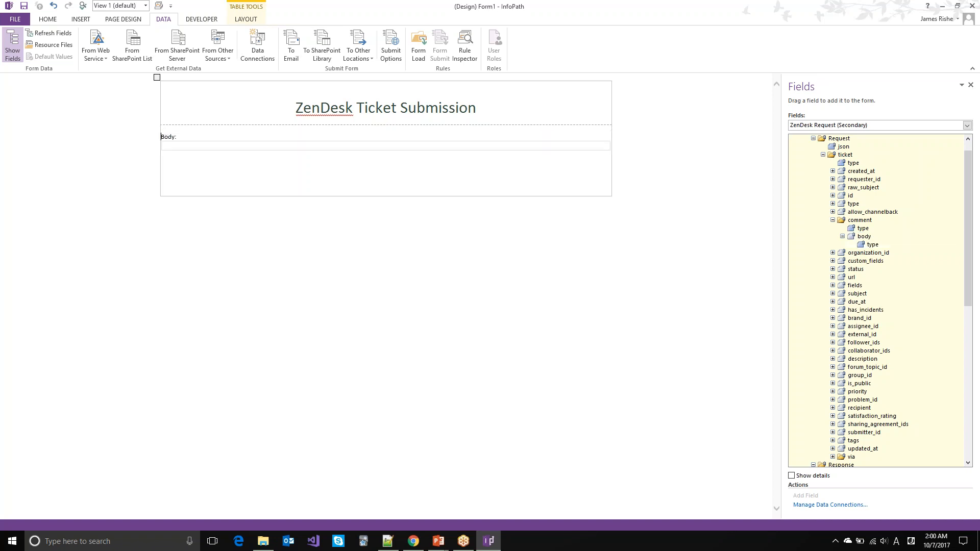
pyautogui.press('Return')
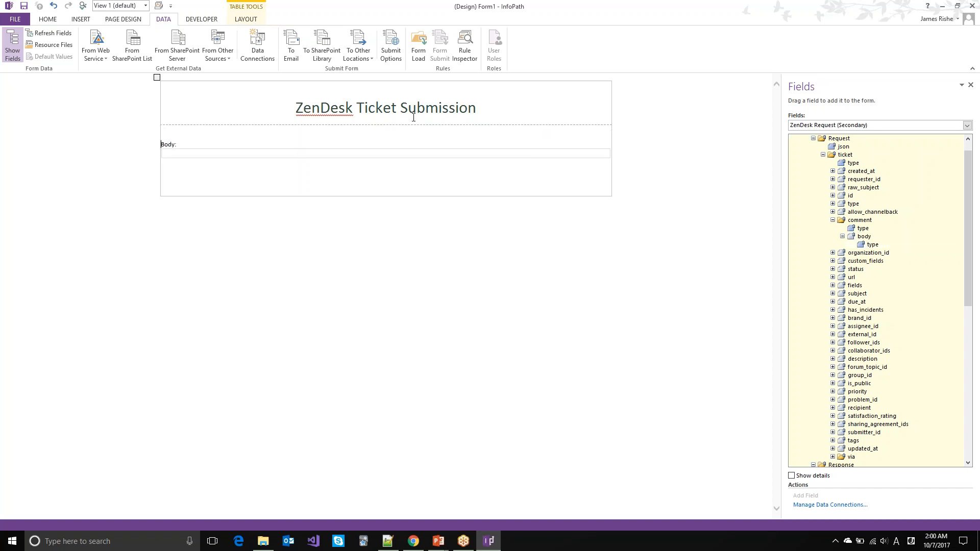
# Step: Review the Body text box display options, leaving read-only off, and confirm
pyautogui.rightClick(413, 156)
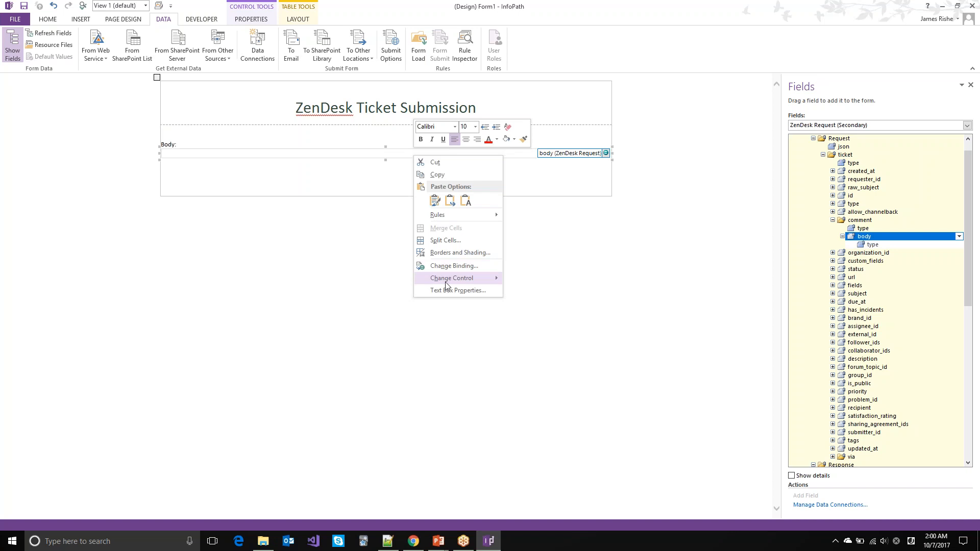
pyautogui.click(446, 290)
pyautogui.click(431, 184)
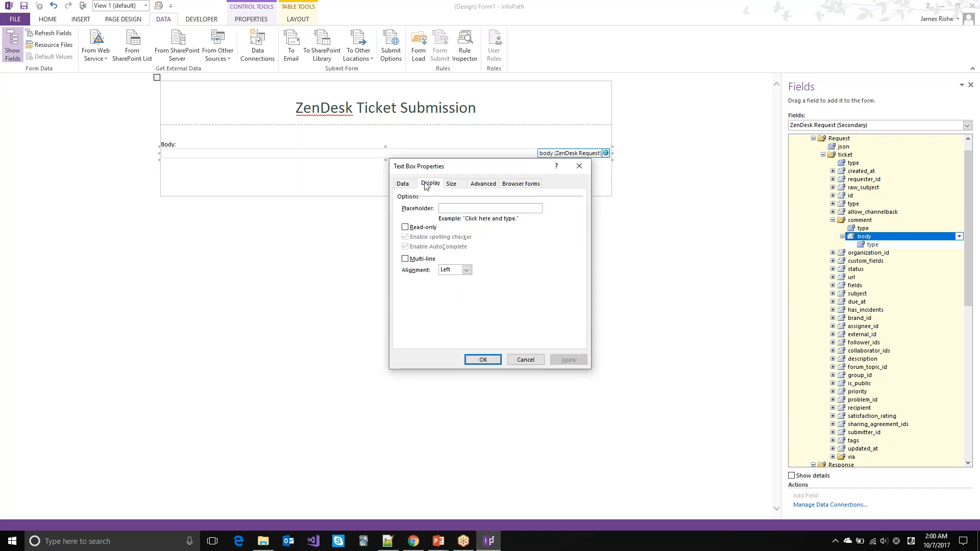
pyautogui.click(412, 260)
pyautogui.click(413, 260)
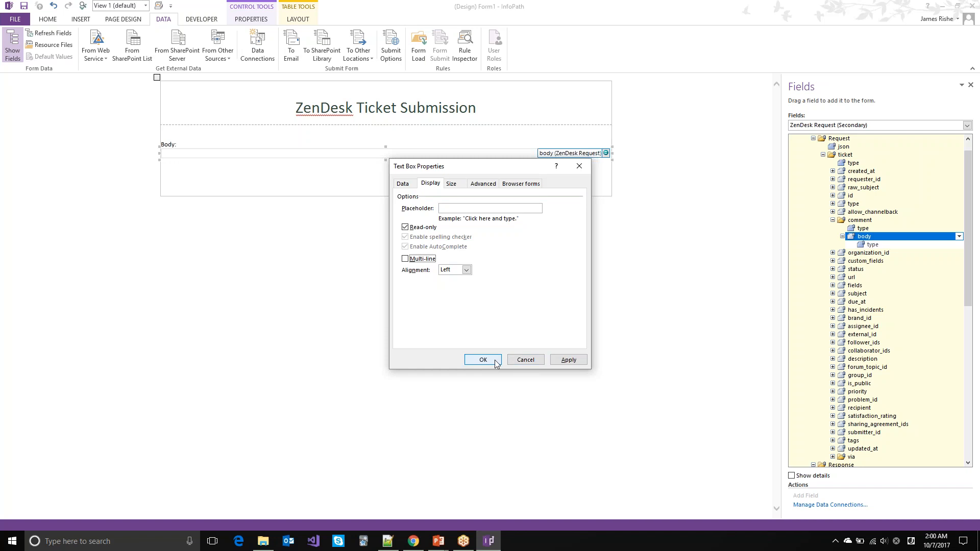
pyautogui.click(408, 228)
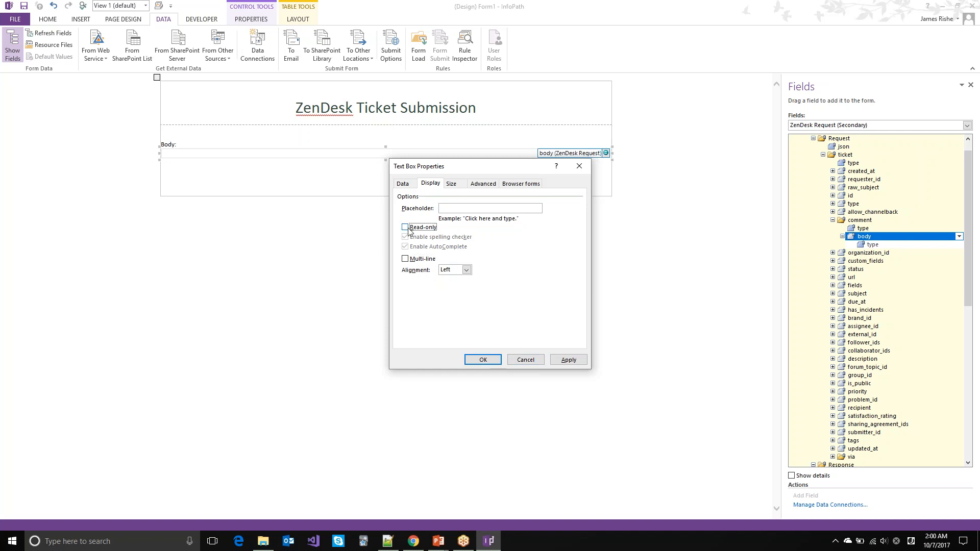
pyautogui.click(483, 360)
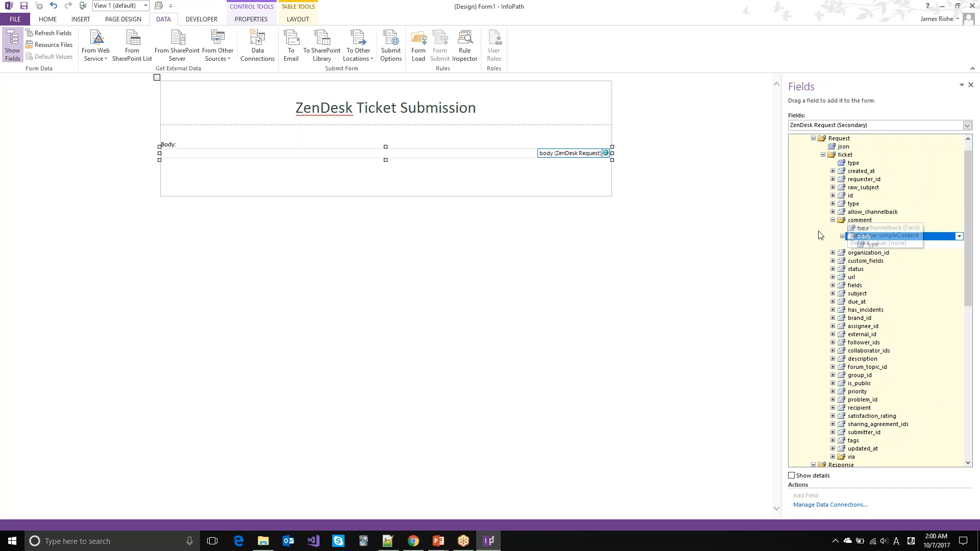
# Step: Place the subject field above Body, then expand the Home tab's Controls gallery
pyautogui.moveTo(854, 295); pyautogui.dragTo(343, 138)
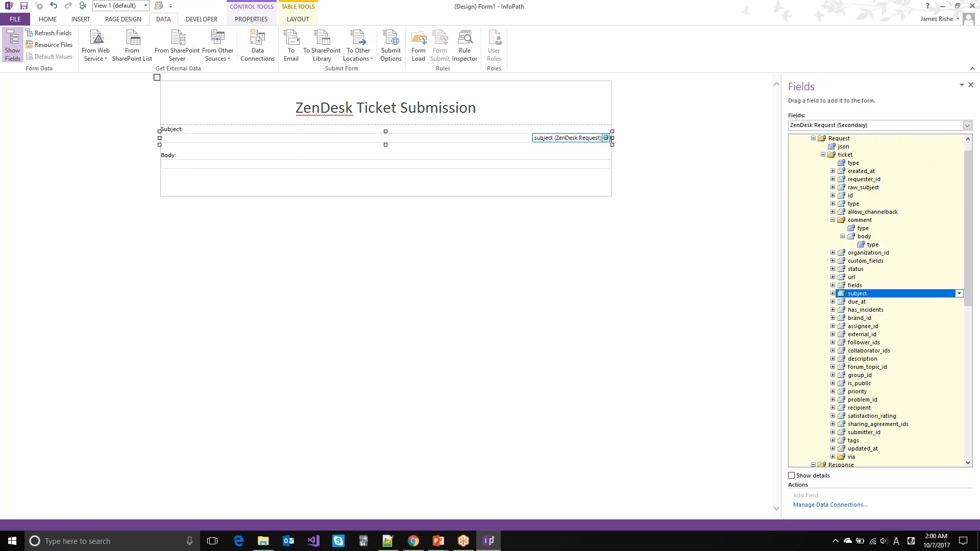
pyautogui.click(552, 164)
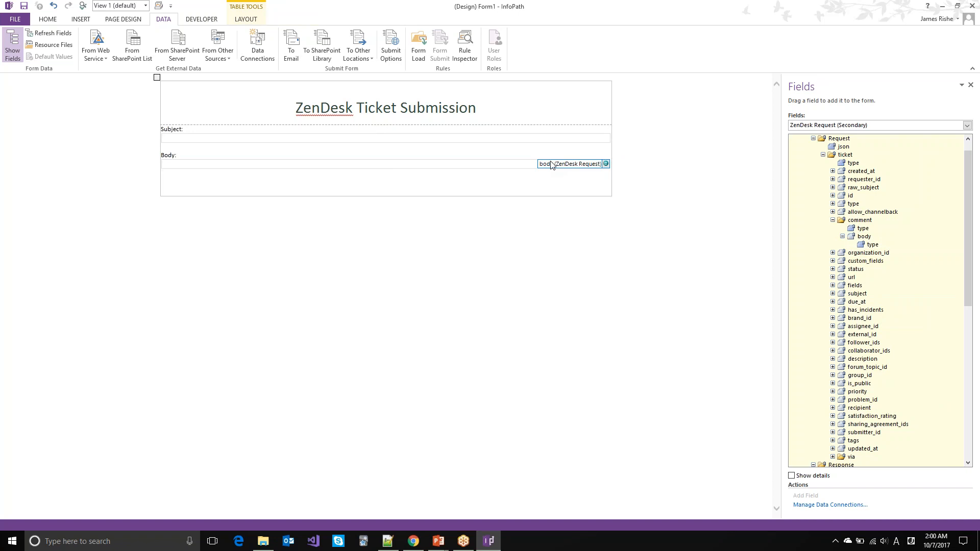
pyautogui.click(55, 20)
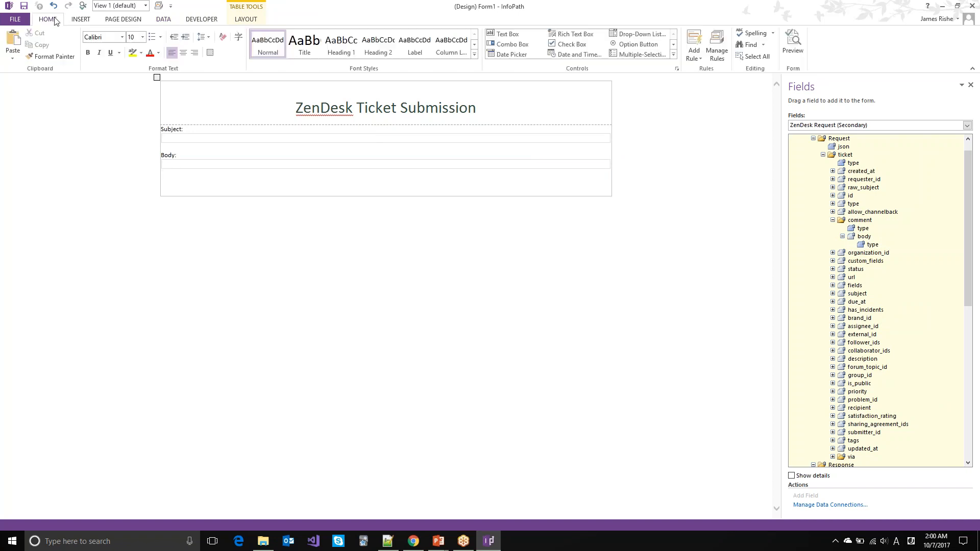
pyautogui.click(674, 55)
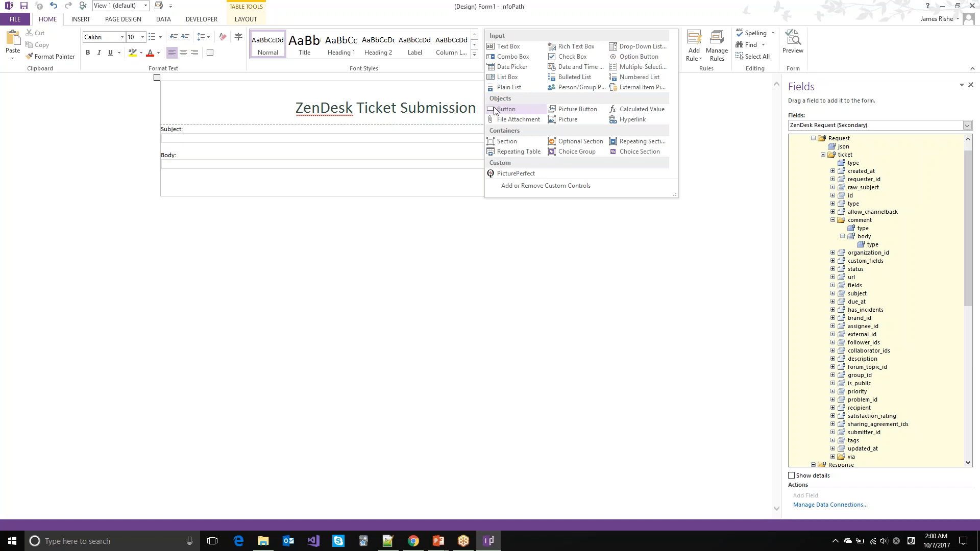
# Step: Insert a centred button labelled 'Create Ticket' with ID btn, with blank lines below it
pyautogui.click(513, 110)
pyautogui.hotkey('ctrl', 'e')
pyautogui.rightClick(367, 193)
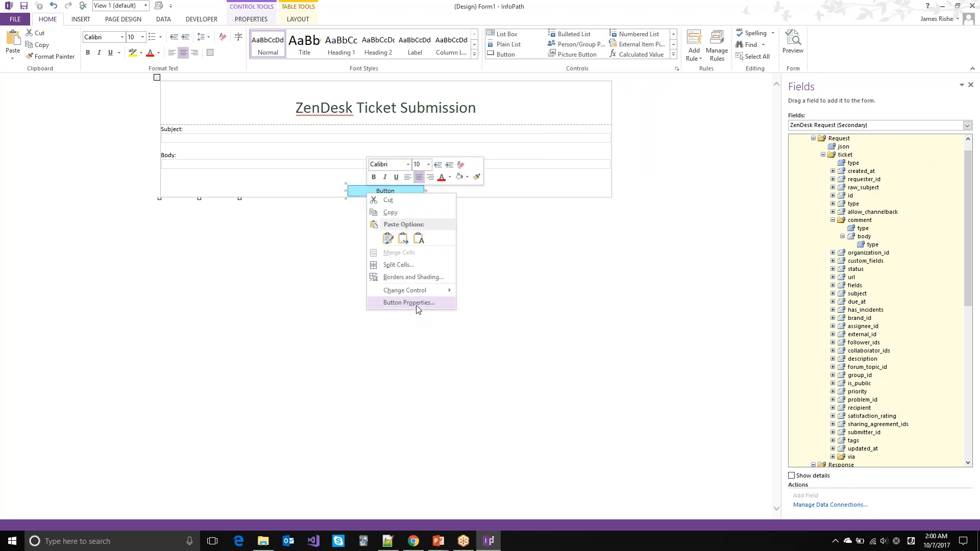
pyautogui.click(416, 303)
pyautogui.write('Creat')
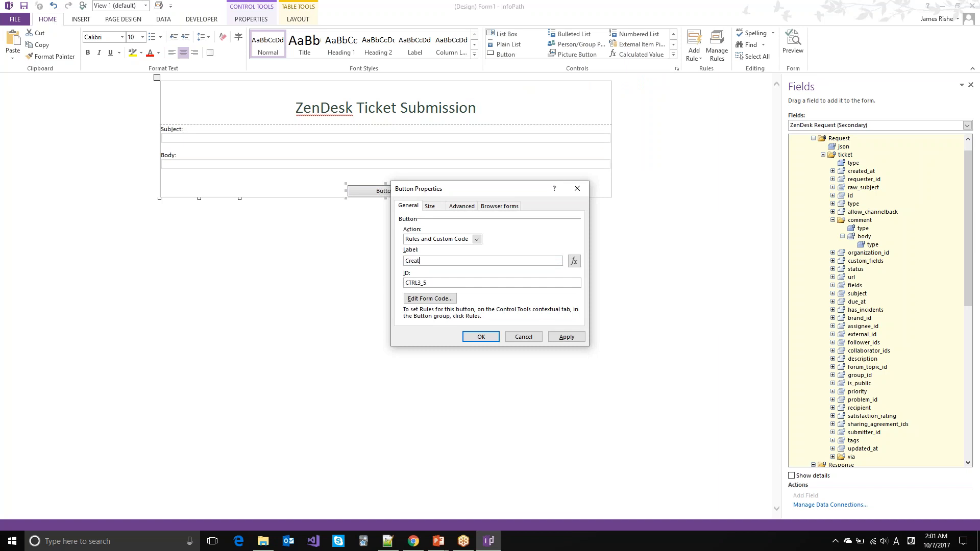
pyautogui.write('e Ticket')
pyautogui.press('Tab')
pyautogui.write('btn')
pyautogui.press('Return')
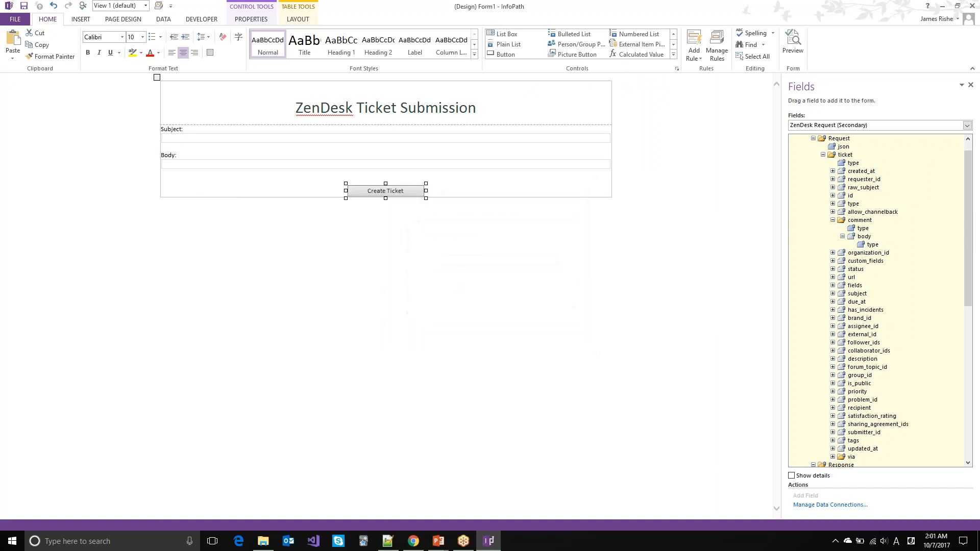
pyautogui.press('Right')
pyautogui.press('Return')
pyautogui.press('Return')
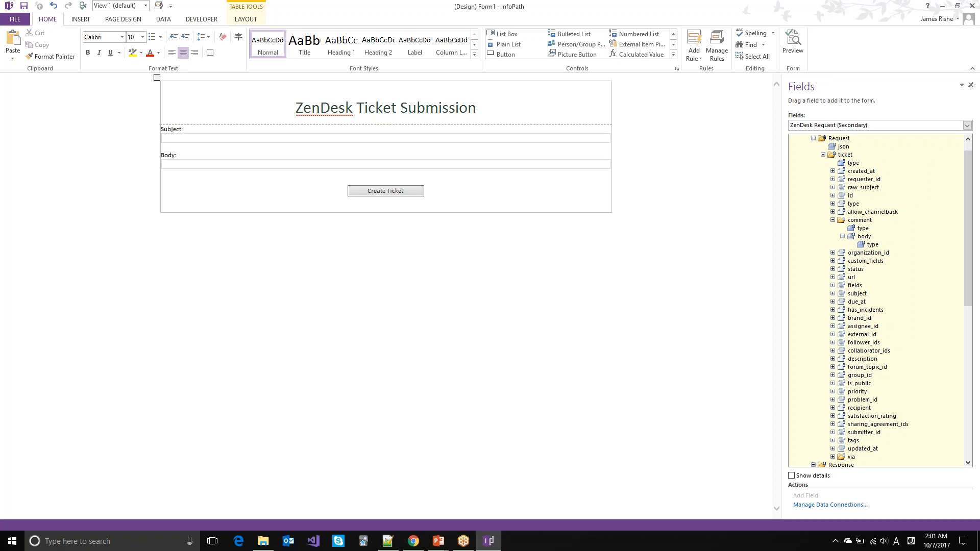
pyautogui.press('Return')
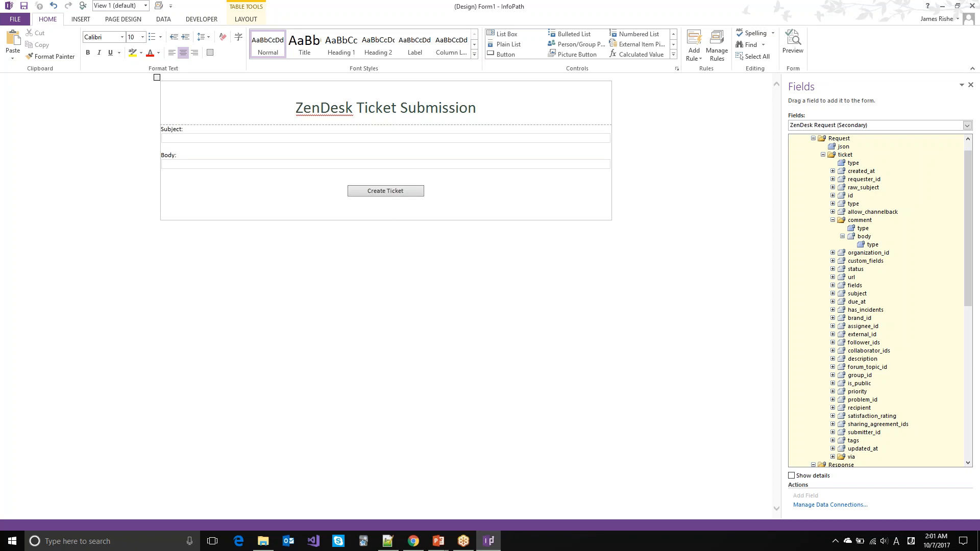
# Step: Place the Response ticket's created_at field below the button, left-aligned, with an empty line beneath
pyautogui.scroll(-9, 879, 395)
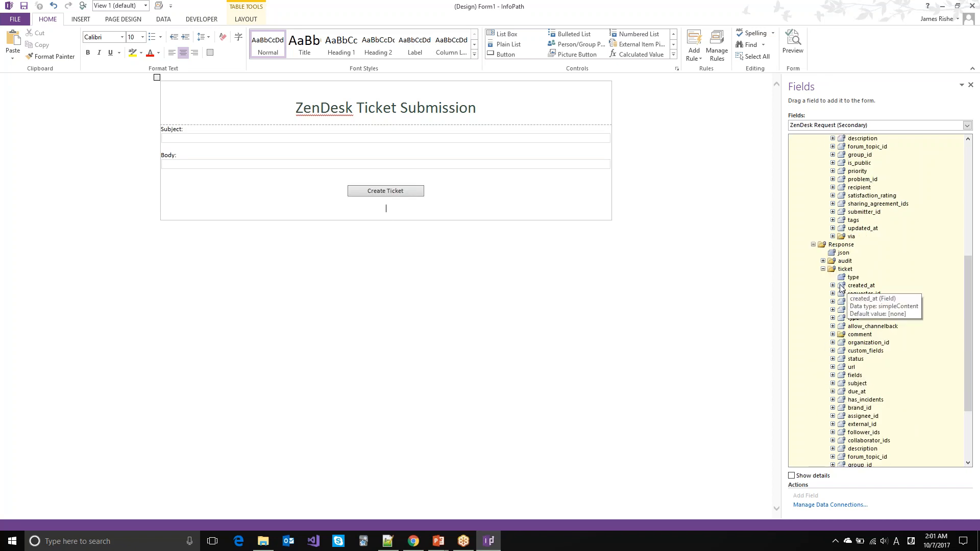
pyautogui.moveTo(850, 287); pyautogui.dragTo(394, 209)
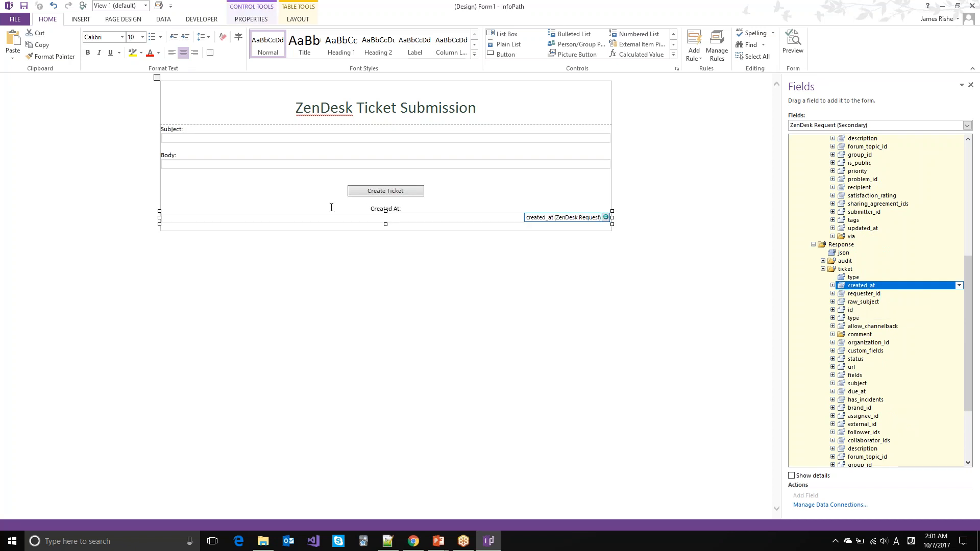
pyautogui.hotkey('ctrl', 'l')
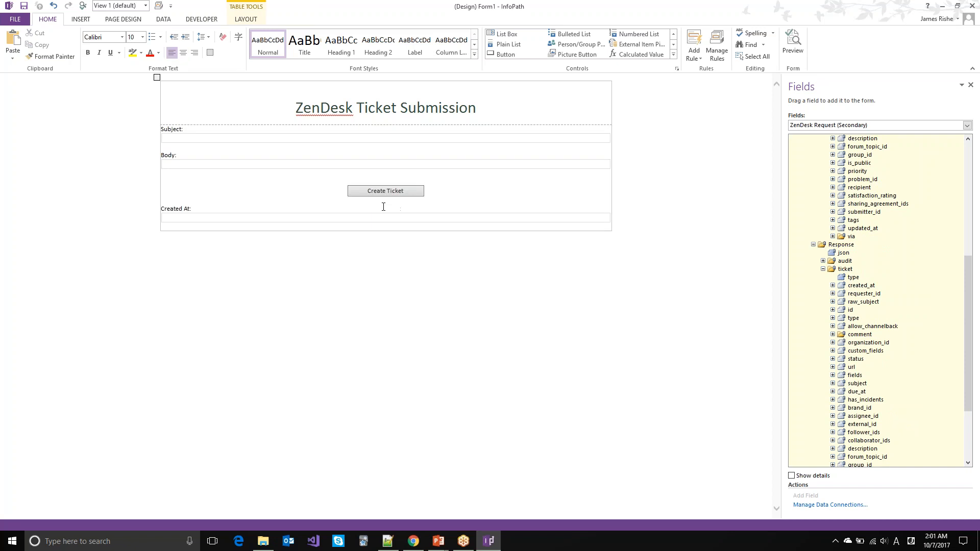
pyautogui.press('Return')
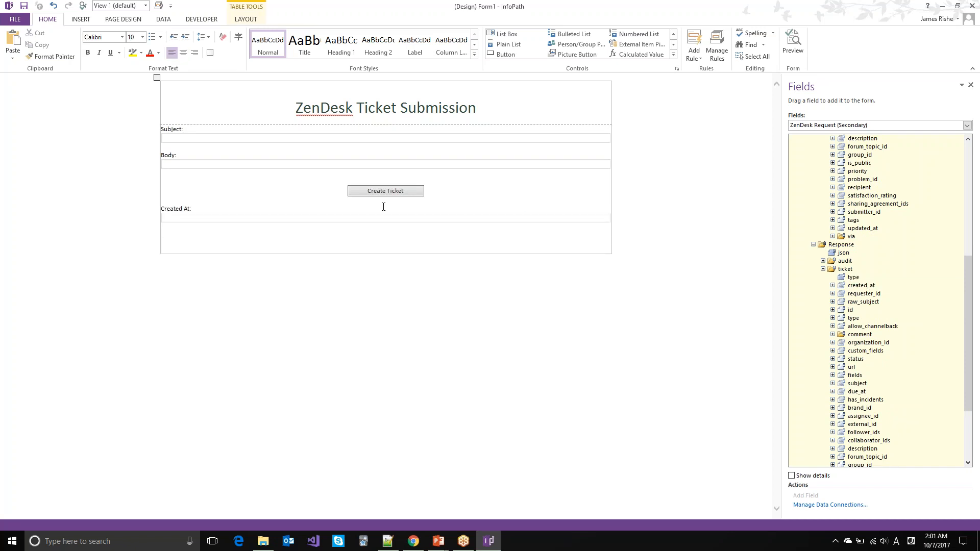
pyautogui.click(844, 128)
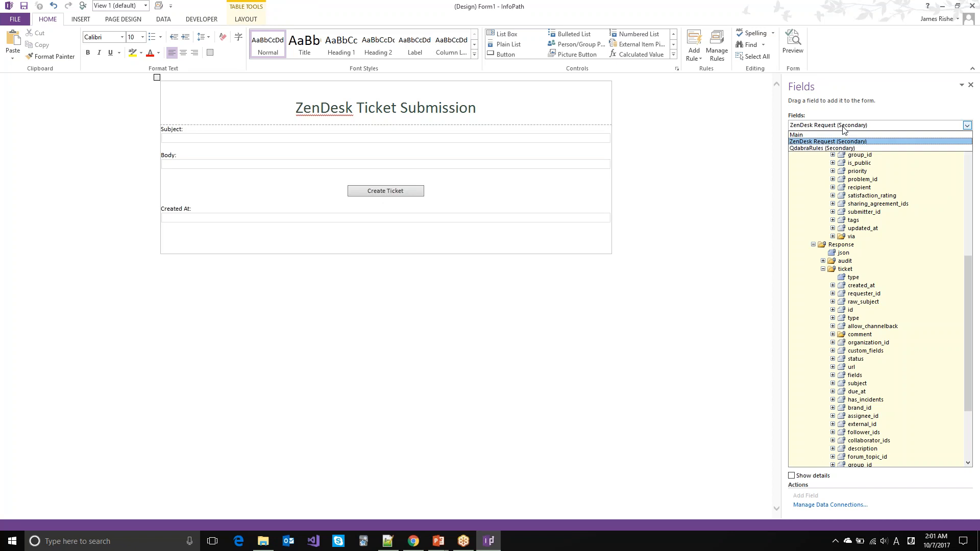
# Step: Insert the QdabraRules ExecutionHistory History group below Created At as a repeating table
pyautogui.click(833, 149)
pyautogui.click(805, 252)
pyautogui.click(814, 261)
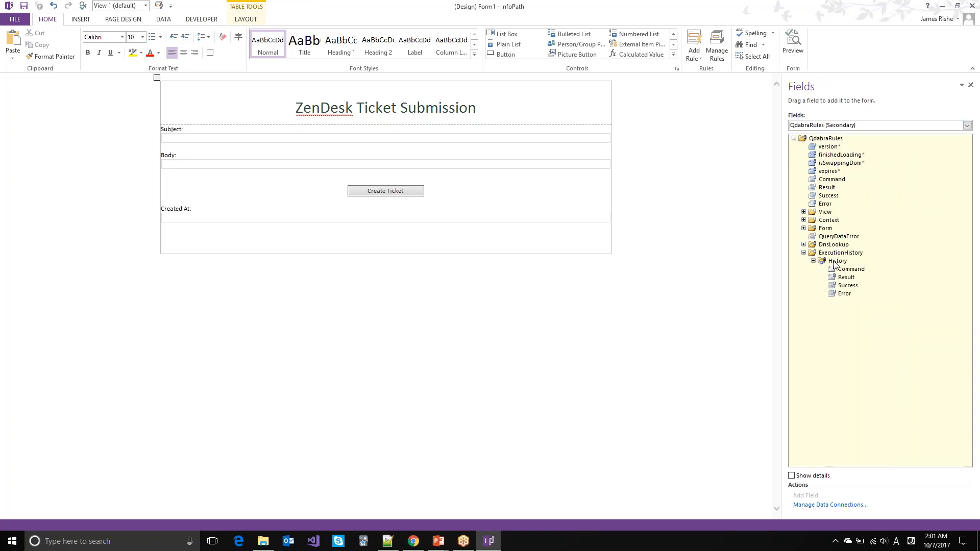
pyautogui.click(836, 261)
pyautogui.moveTo(470, 248); pyautogui.dragTo(469, 250)
pyautogui.click(498, 249)
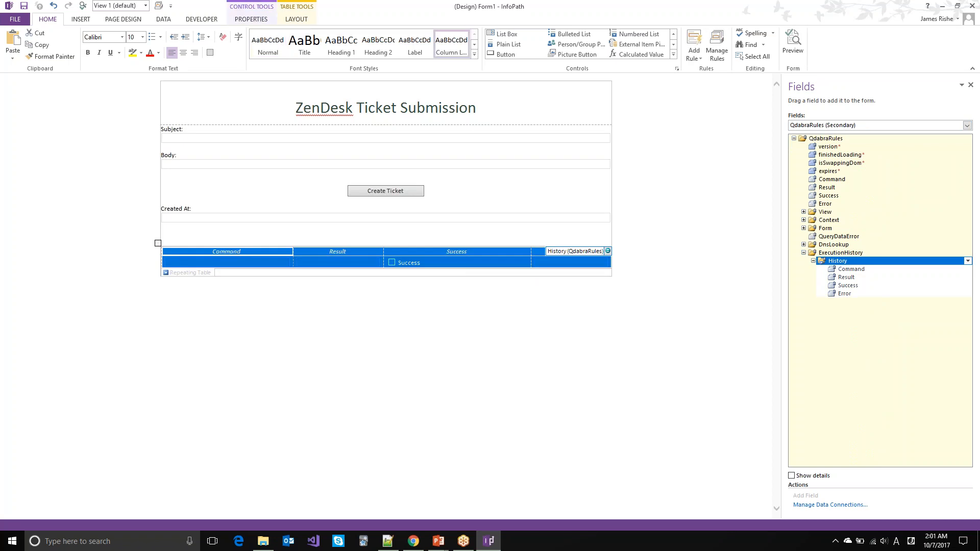
# Step: Widen the Result and Command columns, delete the Success label, and center its checkbox
pyautogui.moveTo(390, 252); pyautogui.dragTo(464, 255)
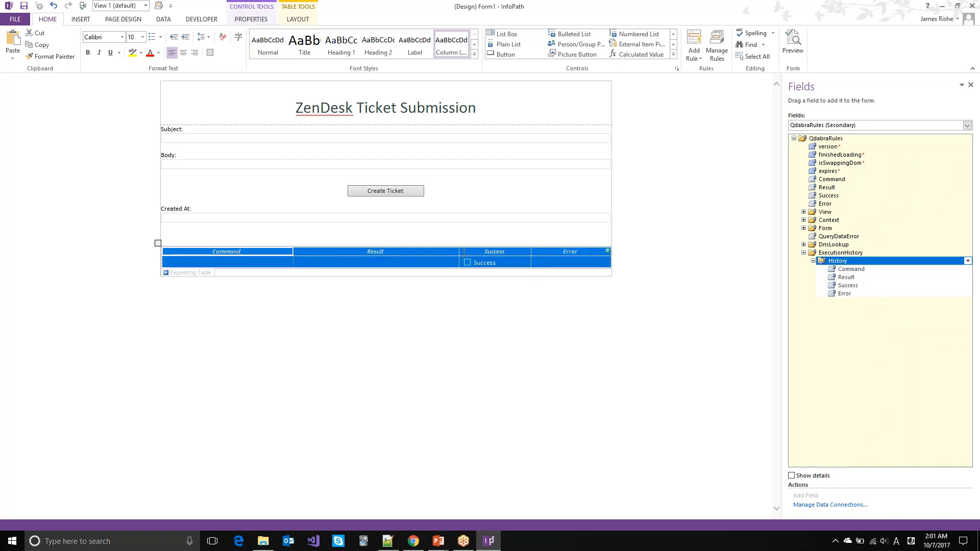
pyautogui.doubleClick(487, 262)
pyautogui.press('Delete')
pyautogui.hotkey('ctrl', 'e')
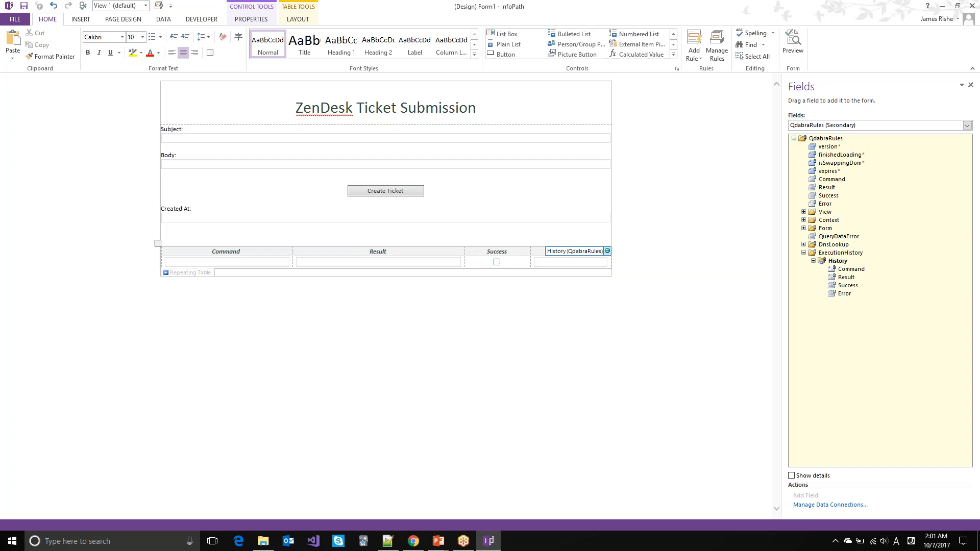
pyautogui.moveTo(465, 252); pyautogui.dragTo(518, 258)
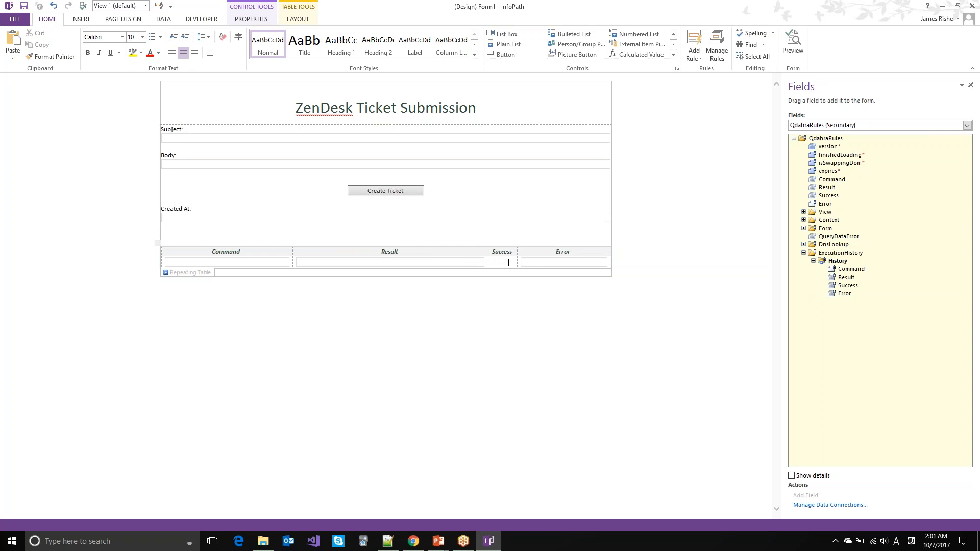
pyautogui.moveTo(293, 254); pyautogui.dragTo(320, 253)
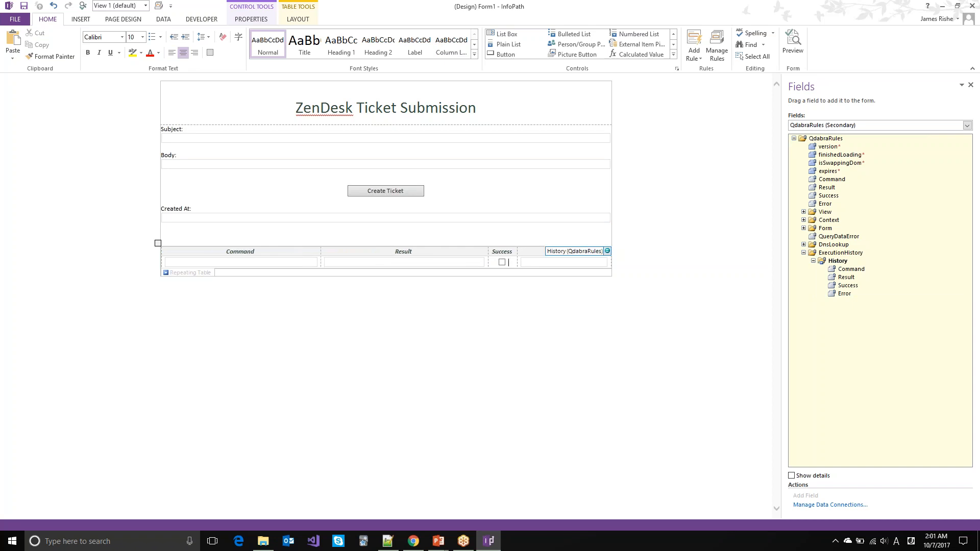
# Step: Save the template from the Quick Access Toolbar under the name ZenDesk Tickets
pyautogui.click(25, 7)
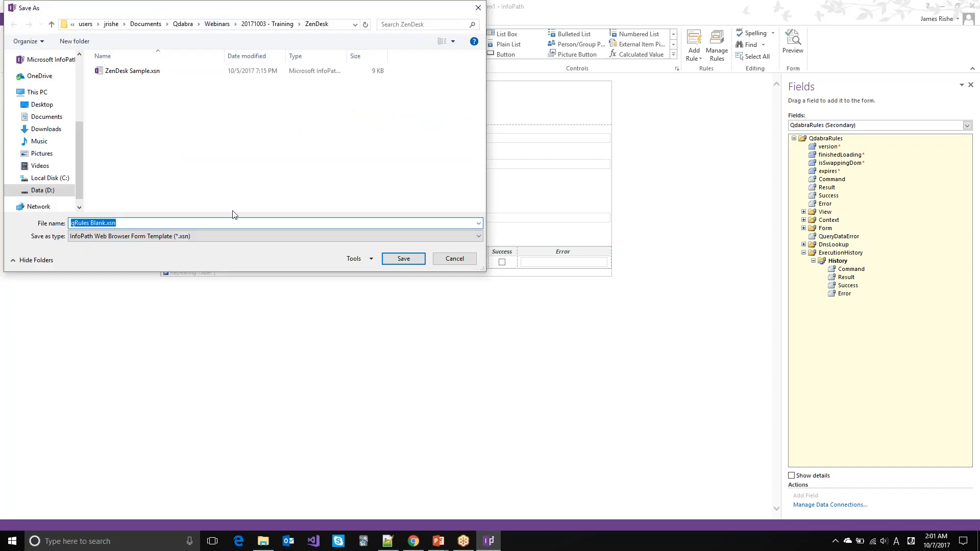
pyautogui.write('Z')
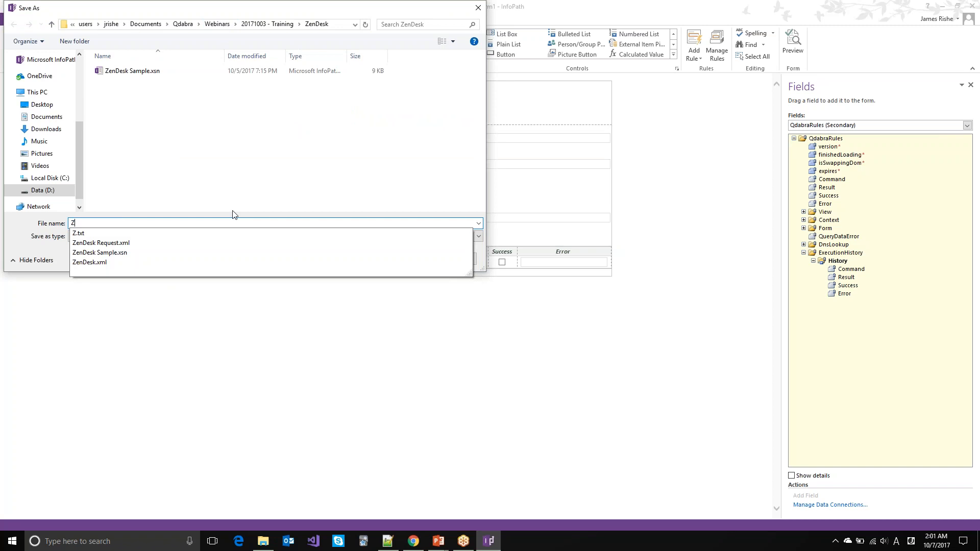
pyautogui.write('endesk')
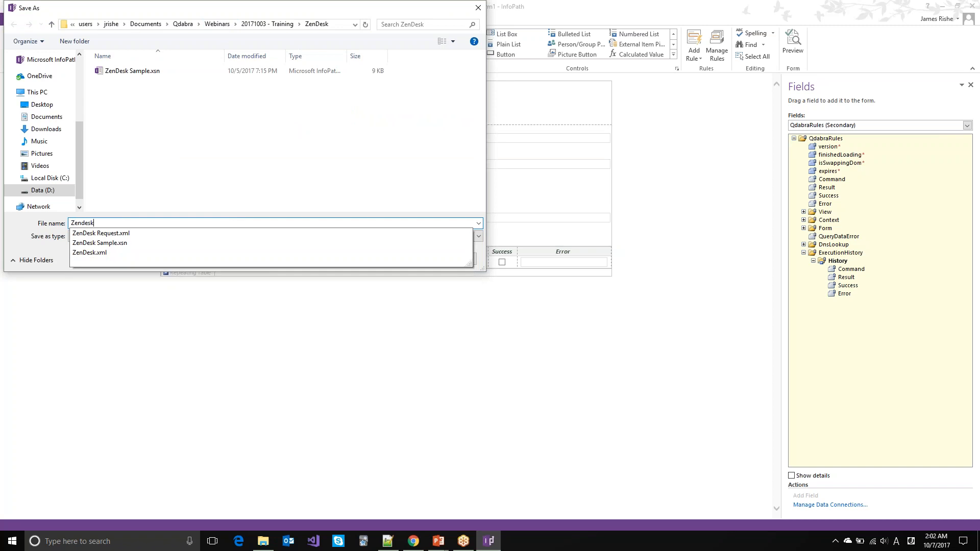
pyautogui.write('sk T')
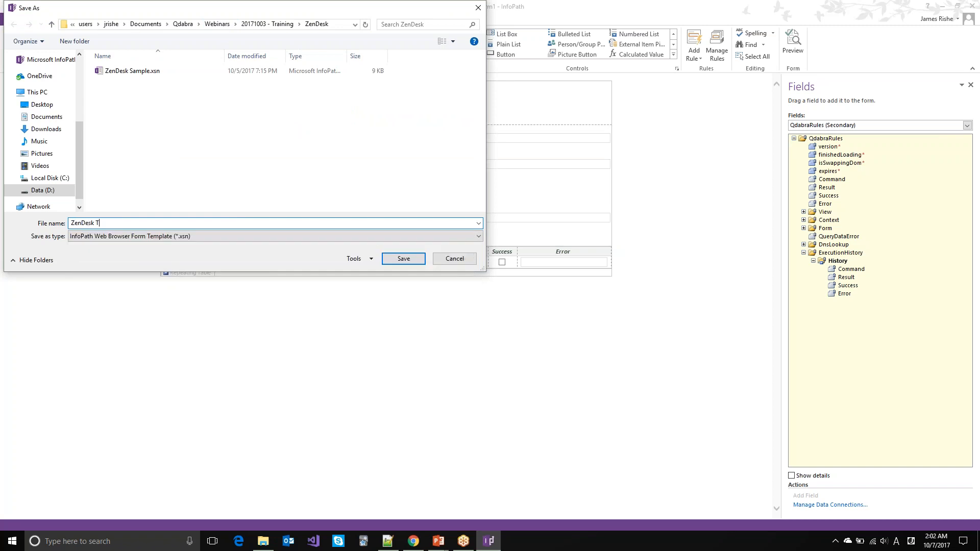
pyautogui.write('icket')
pyautogui.press('Return')
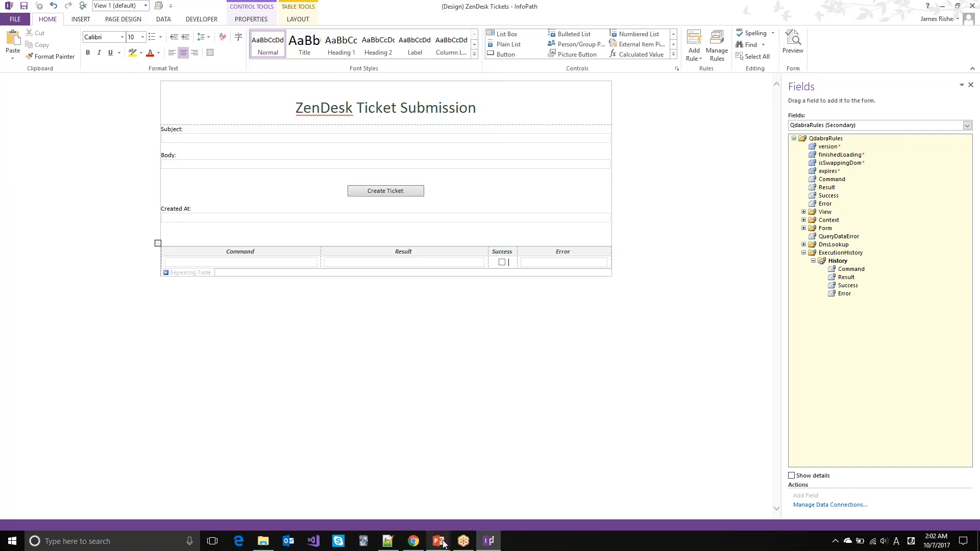
# Step: Show the 'Querying JSON Services' slide, then return to the qRules Builder POST ticket request
pyautogui.moveTo(439, 540)
pyautogui.click(479, 498)
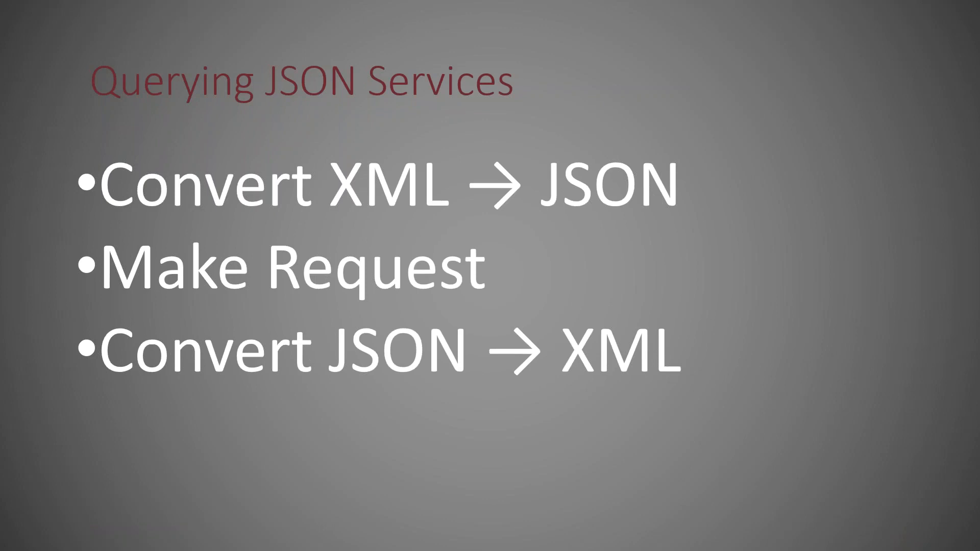
pyautogui.hotkey('alt', 'Tab')
pyautogui.hotkey('alt', 'Tab')
pyautogui.hotkey('alt', 'Tab')
pyautogui.hotkey('alt', 'Tab')
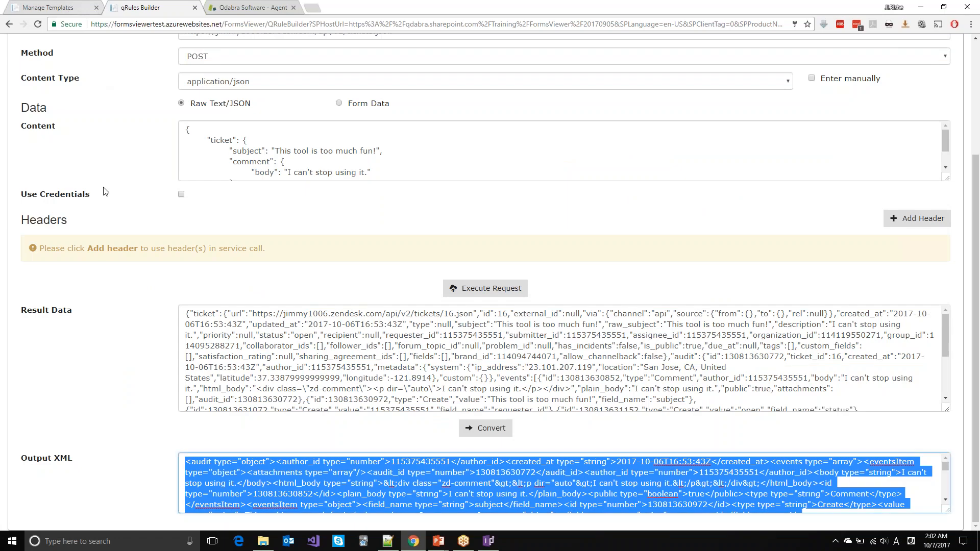
pyautogui.scroll(3, 104, 189)
# Step: Upload ZenDesk Tickets.xsn to FormsViewer as a new template
pyautogui.click(44, 6)
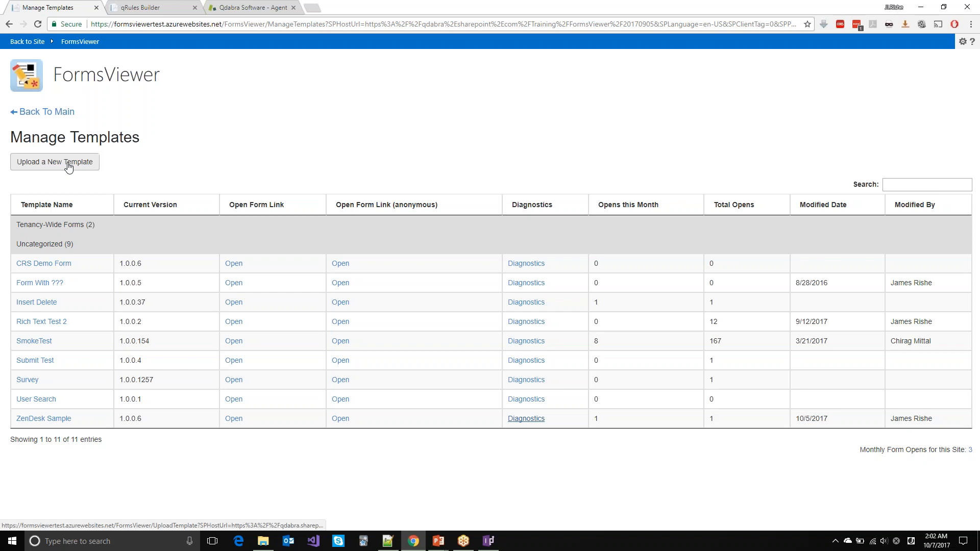
pyautogui.click(70, 162)
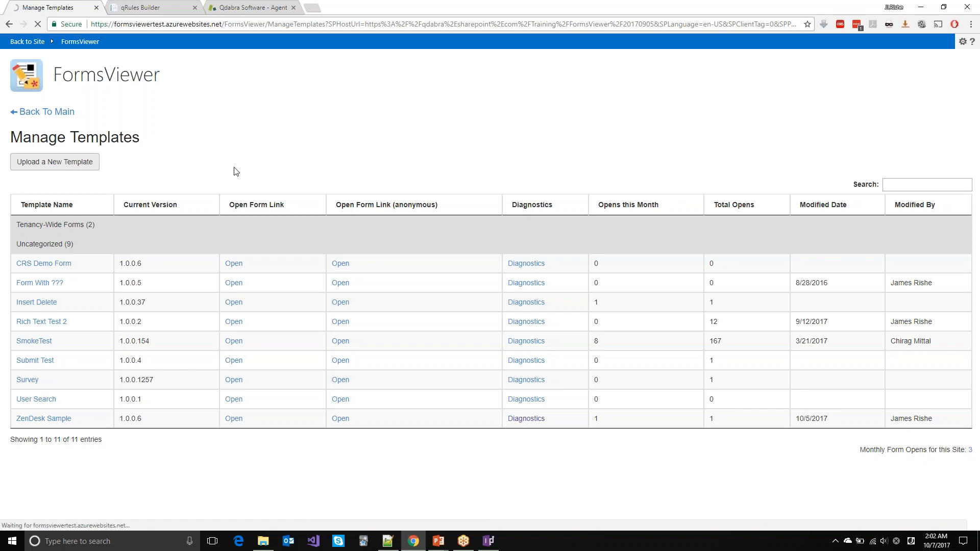
pyautogui.hotkey('alt', 'Tab')
pyautogui.hotkey('alt', 'Tab')
pyautogui.hotkey('alt', 'Tab')
pyautogui.hotkey('alt', 'Tab')
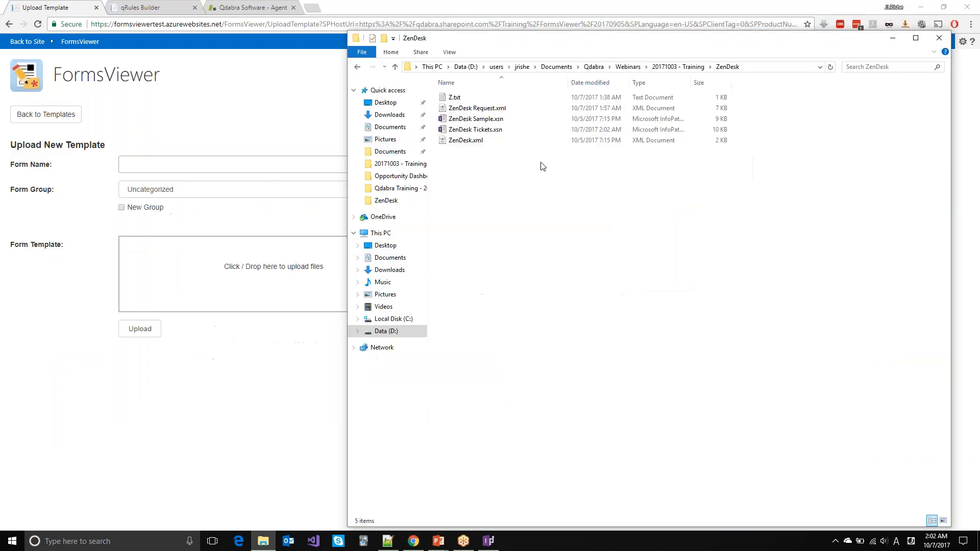
pyautogui.moveTo(467, 131); pyautogui.dragTo(289, 257)
pyautogui.click(156, 165)
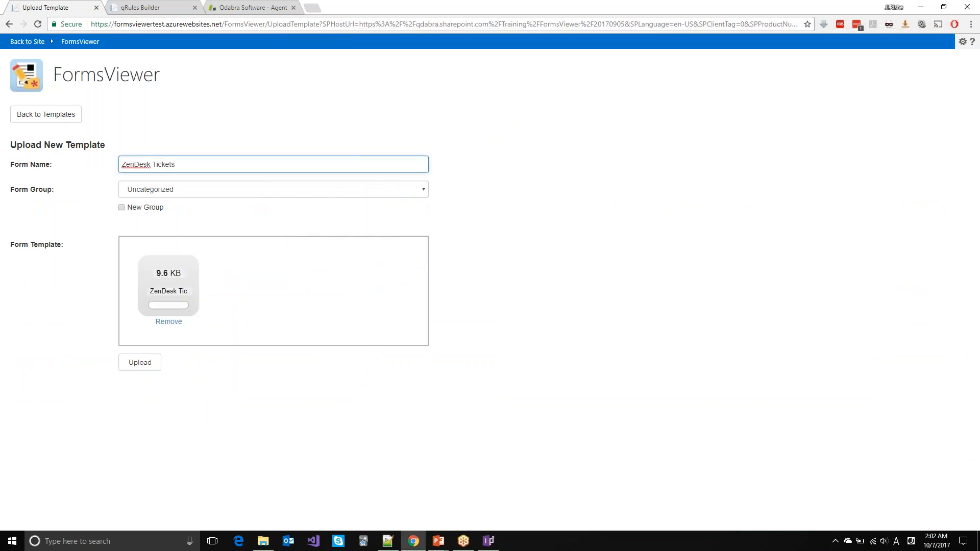
pyautogui.click(136, 370)
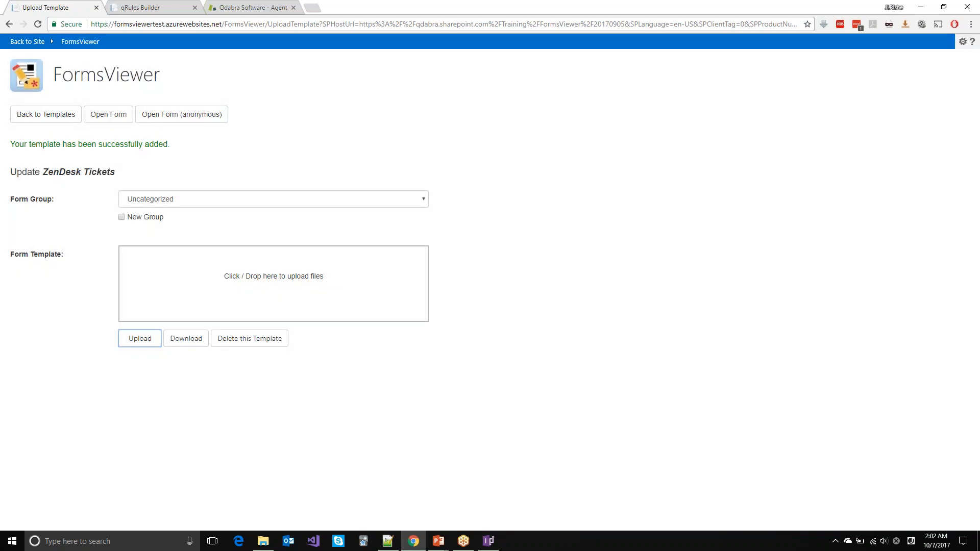
# Step: Back in the templates list, expand Uncategorized and open diagnostics for ZenDesk Tickets
pyautogui.click(46, 115)
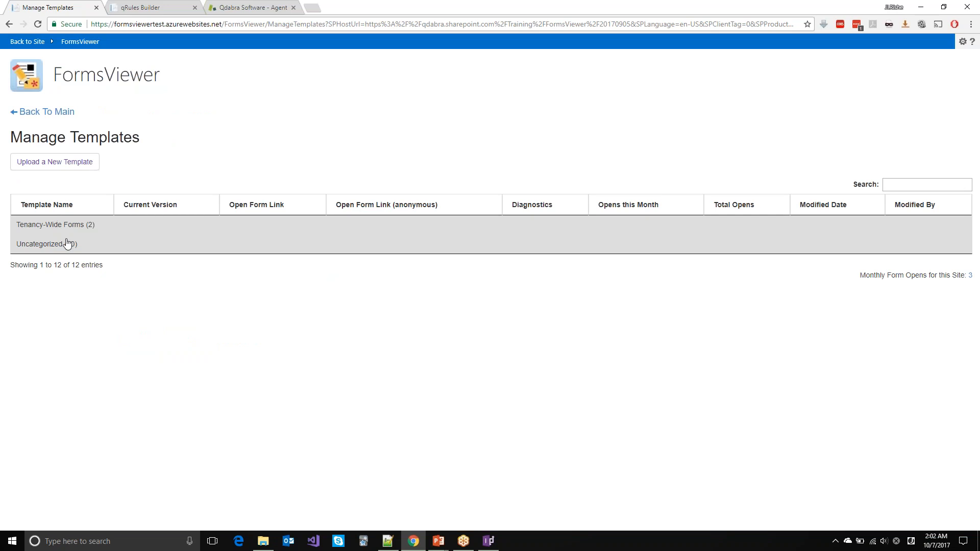
pyautogui.click(68, 243)
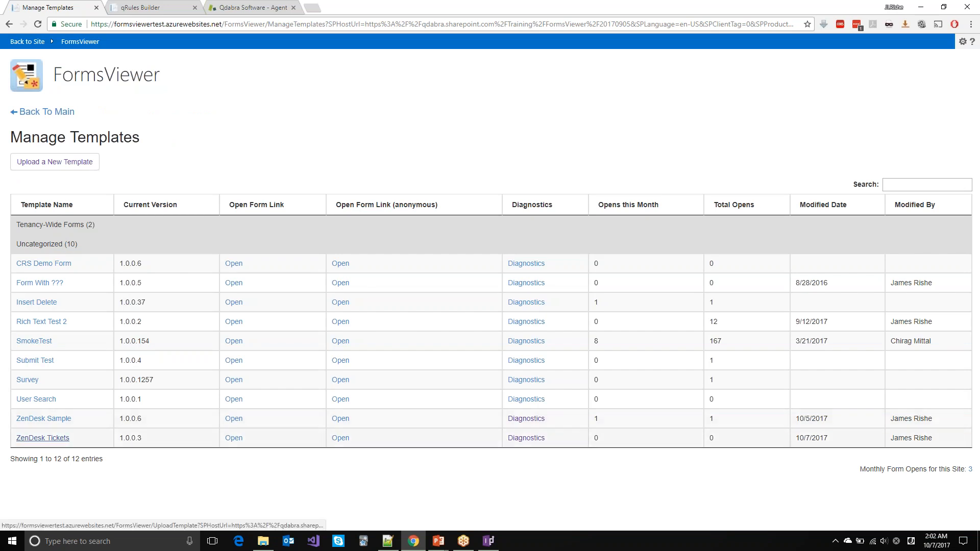
pyautogui.click(517, 438)
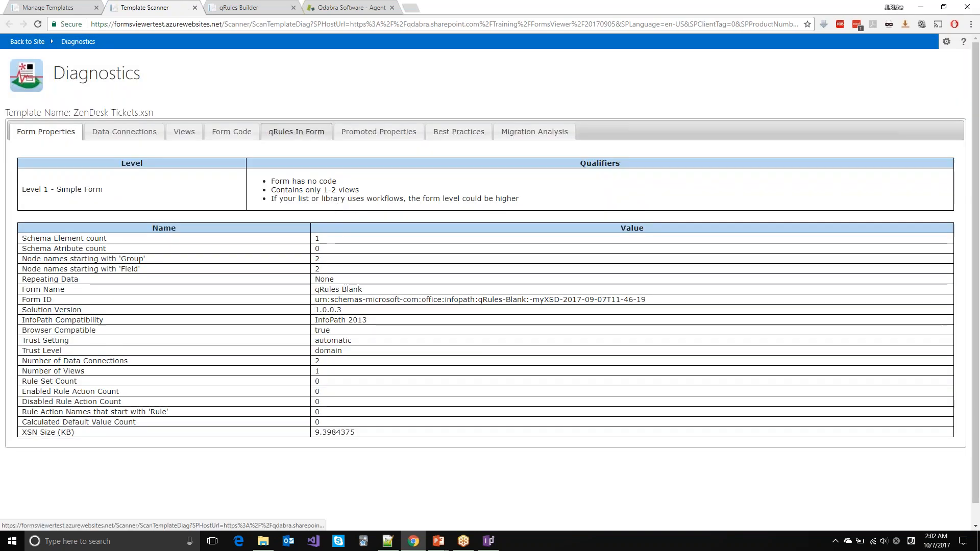
# Step: View the qRules In Form tab and launch the qRules Builder for ZenDesk Tickets
pyautogui.click(296, 131)
pyautogui.click(931, 160)
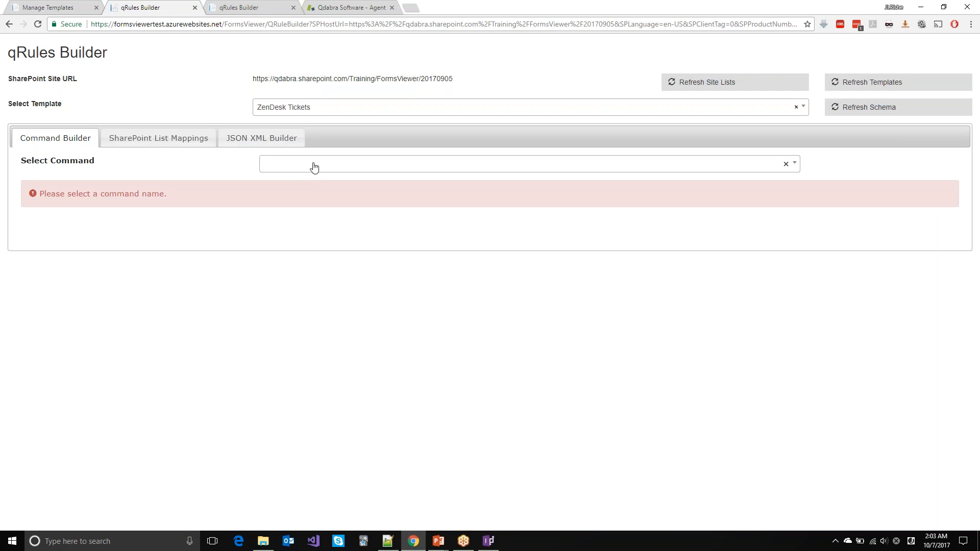
# Step: Choose the XmlToJson command with dsname set to ZenDesk Request
pyautogui.click(339, 170)
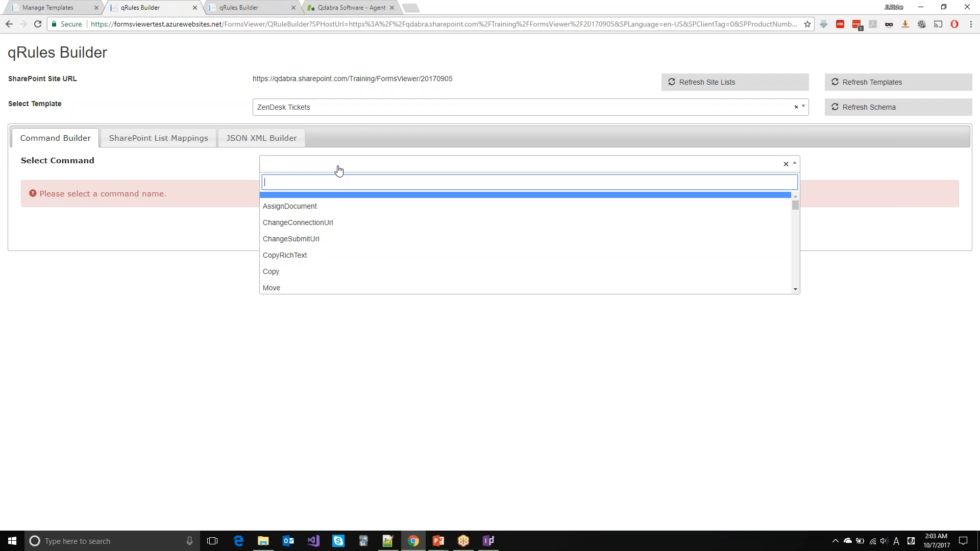
pyautogui.write('X')
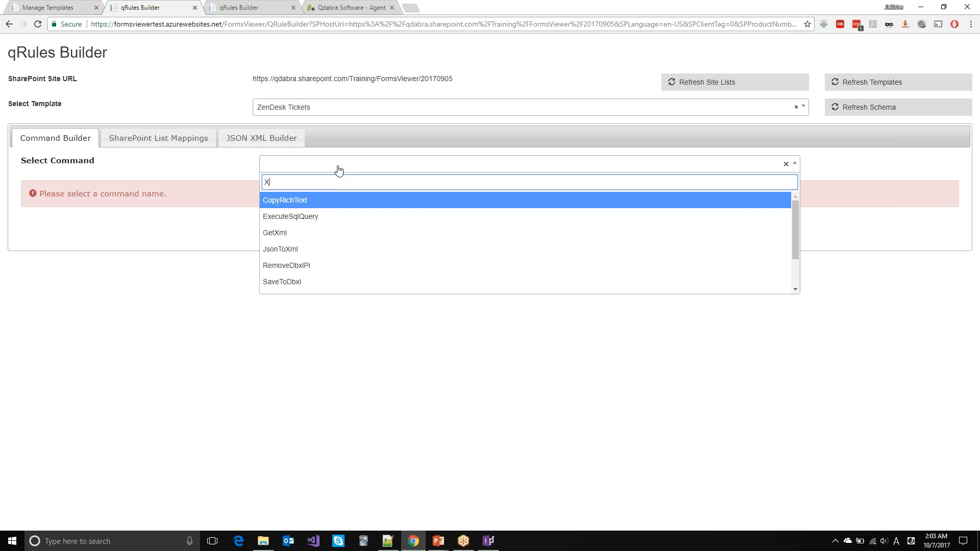
pyautogui.write('mlToJson')
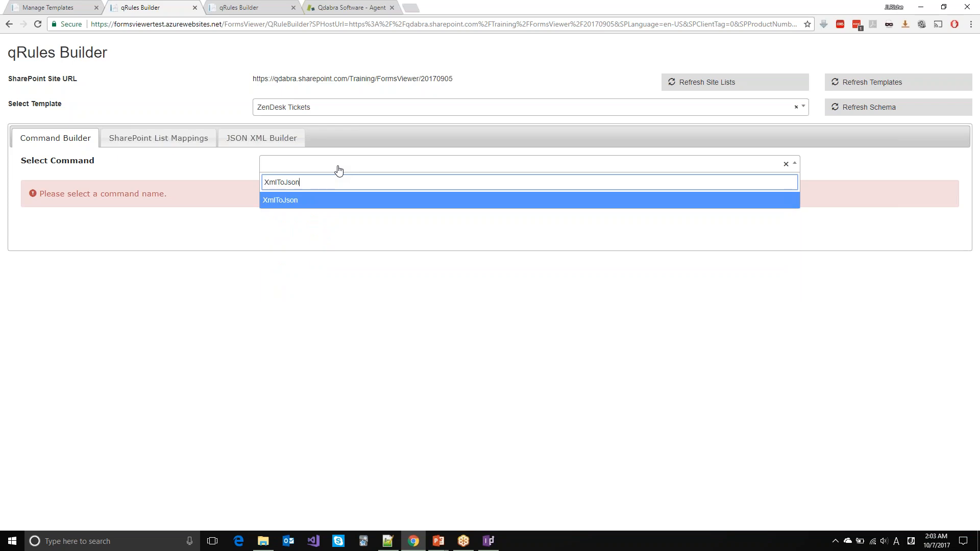
pyautogui.press('Return')
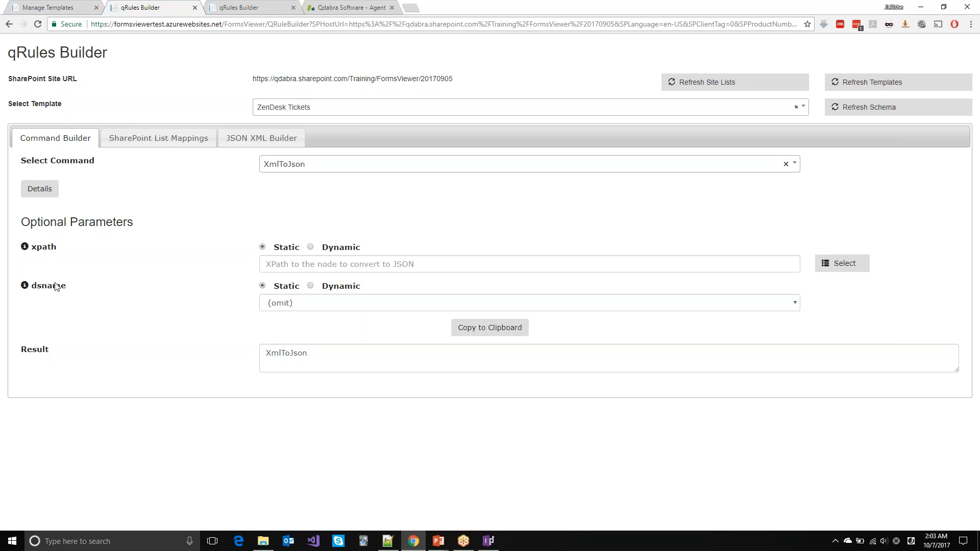
pyautogui.click(295, 305)
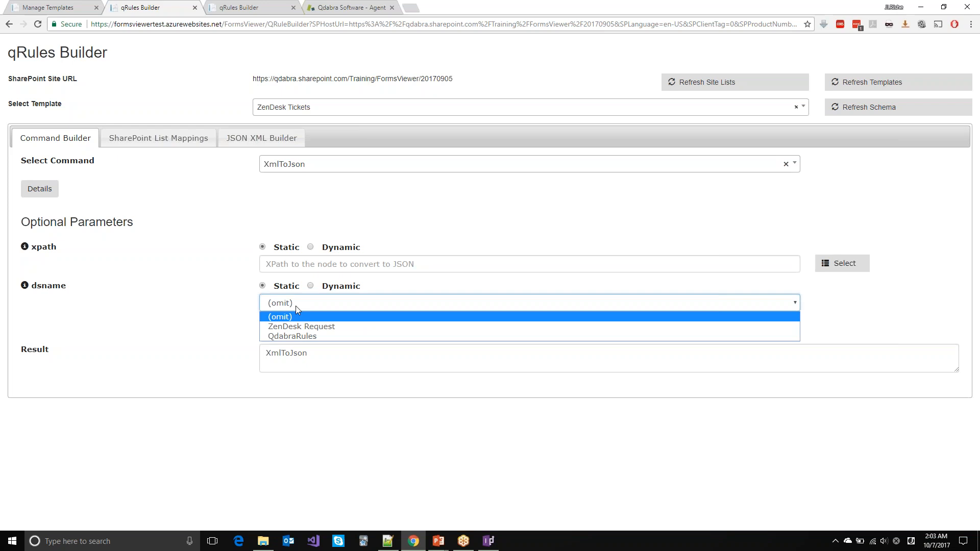
pyautogui.click(280, 331)
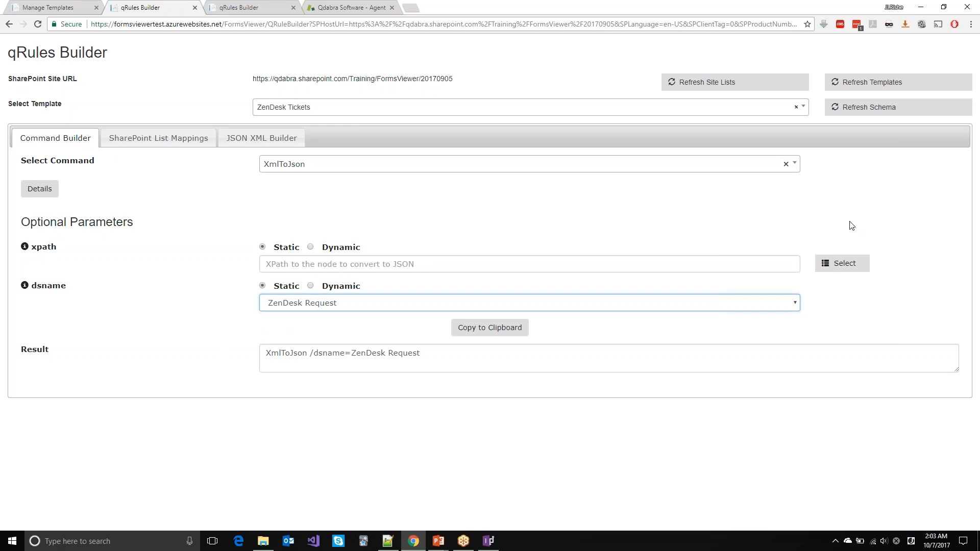
# Step: Set the xpath parameter to /ZenDesk/CreateTicket/Request
pyautogui.click(854, 269)
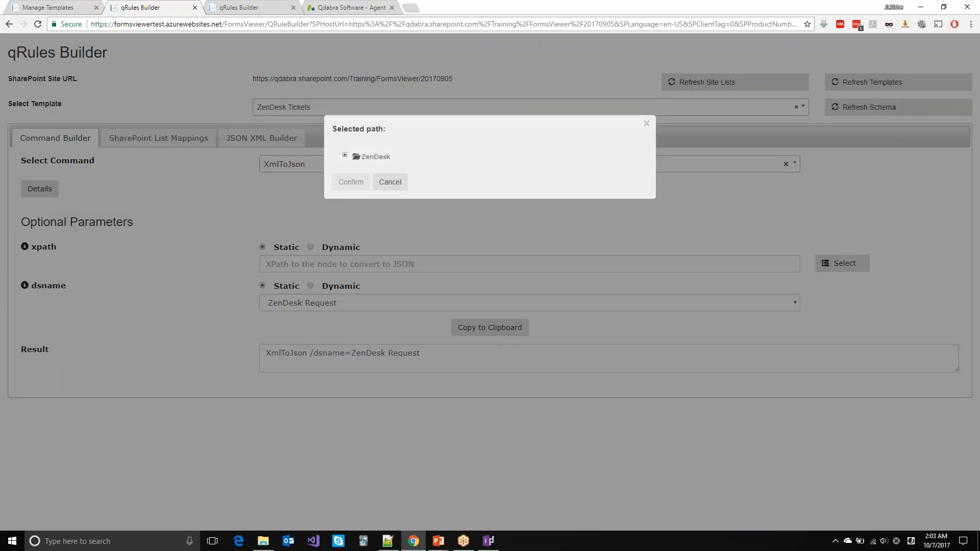
pyautogui.click(345, 155)
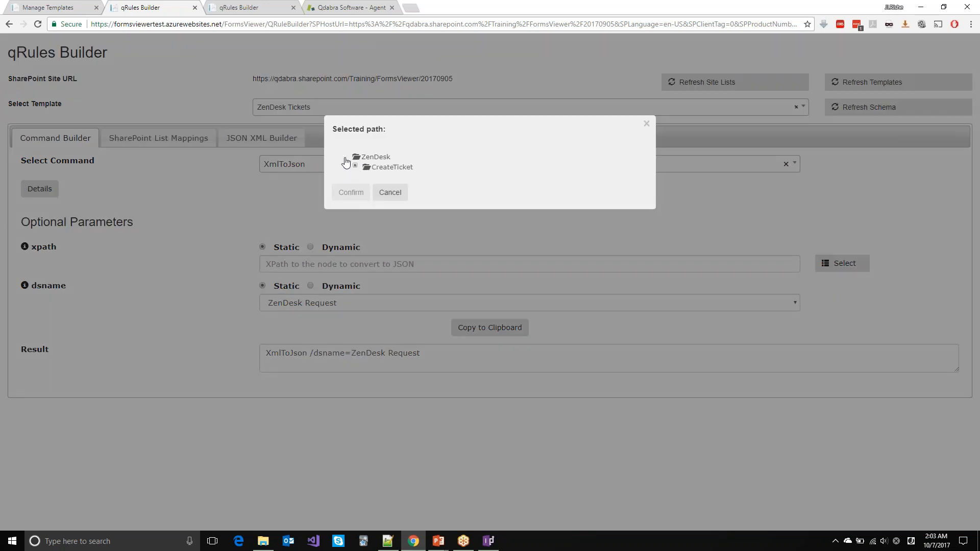
pyautogui.click(355, 165)
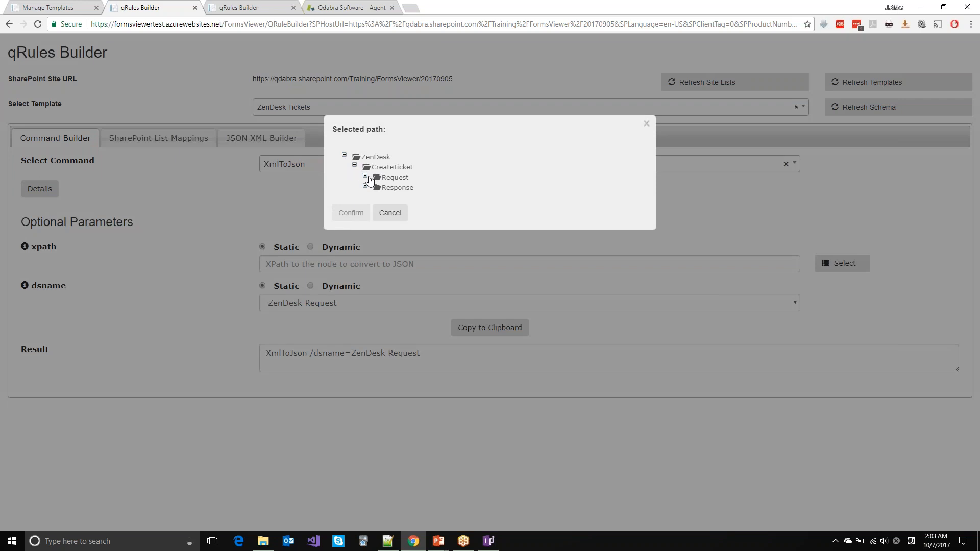
pyautogui.click(366, 176)
pyautogui.click(396, 177)
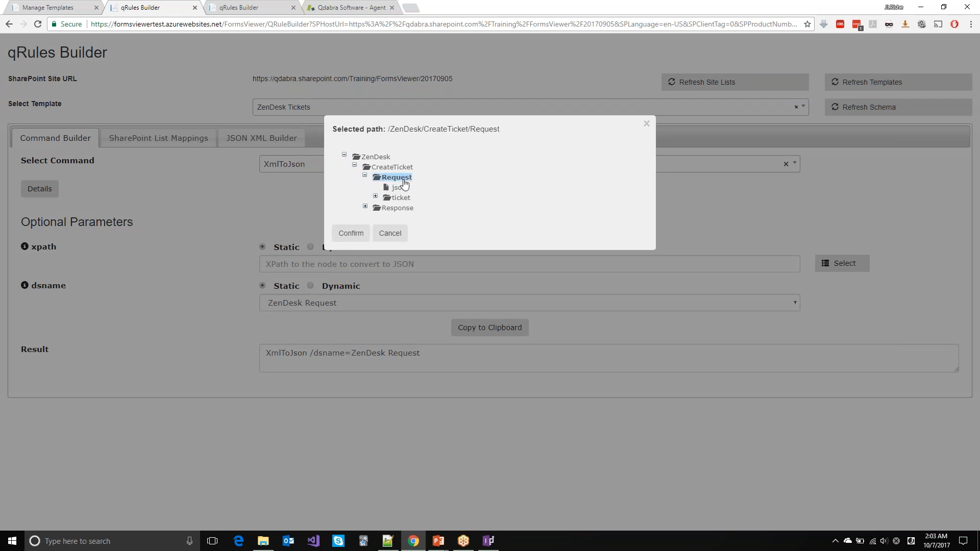
pyautogui.click(352, 233)
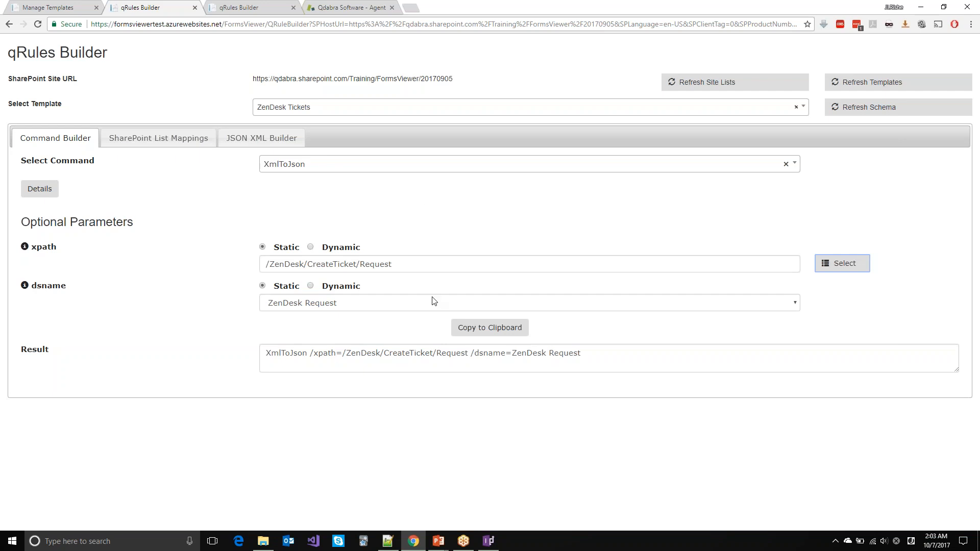
# Step: Copy the generated XmlToJson command and return to InfoPath with the Create Ticket button selected
pyautogui.click(461, 354)
pyautogui.click(519, 333)
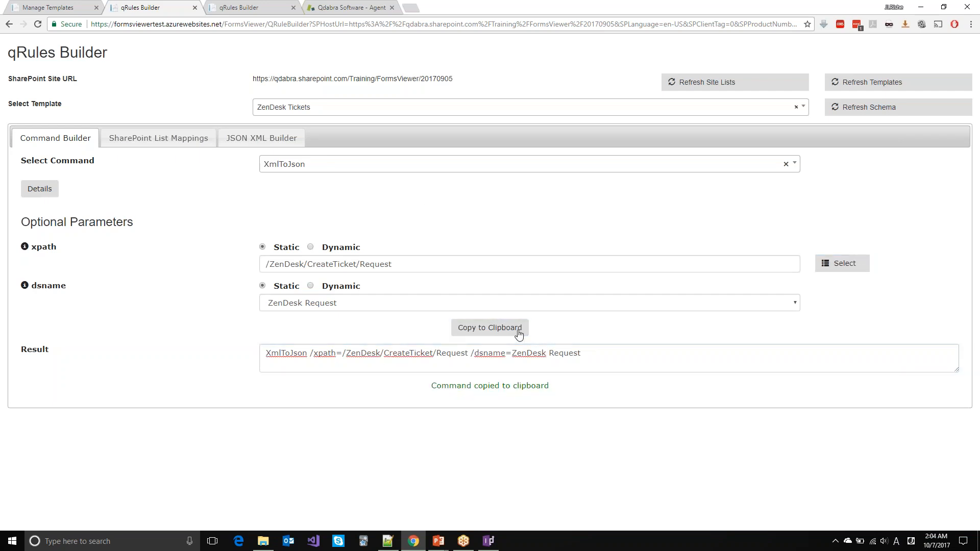
pyautogui.click(489, 541)
pyautogui.click(381, 186)
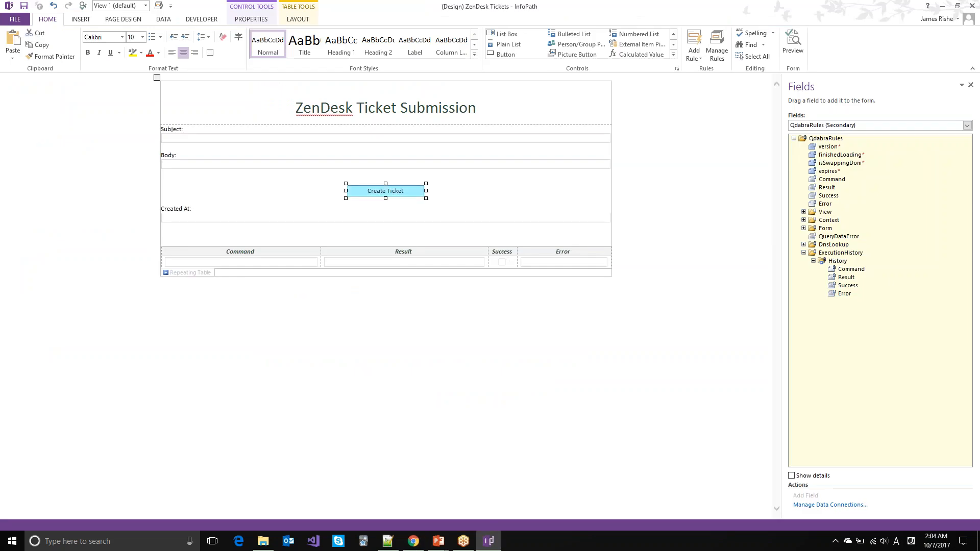
# Step: Create a new action rule on Create Ticket named 'Convert request JSON'
pyautogui.click(158, 6)
pyautogui.click(885, 174)
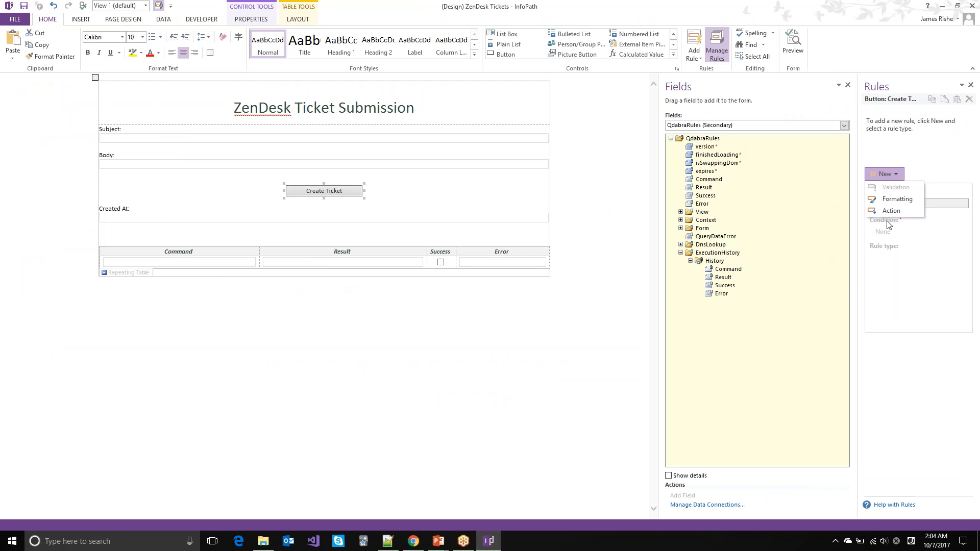
pyautogui.click(889, 212)
pyautogui.write('Convert request JSON')
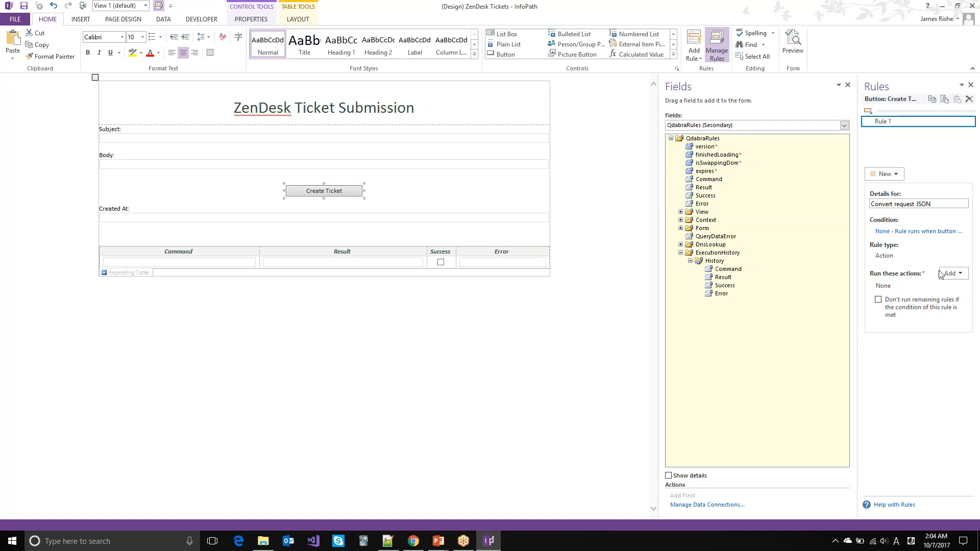
# Step: Add a Set a field's value action setting Command to the pasted XmlToJson command
pyautogui.click(941, 274)
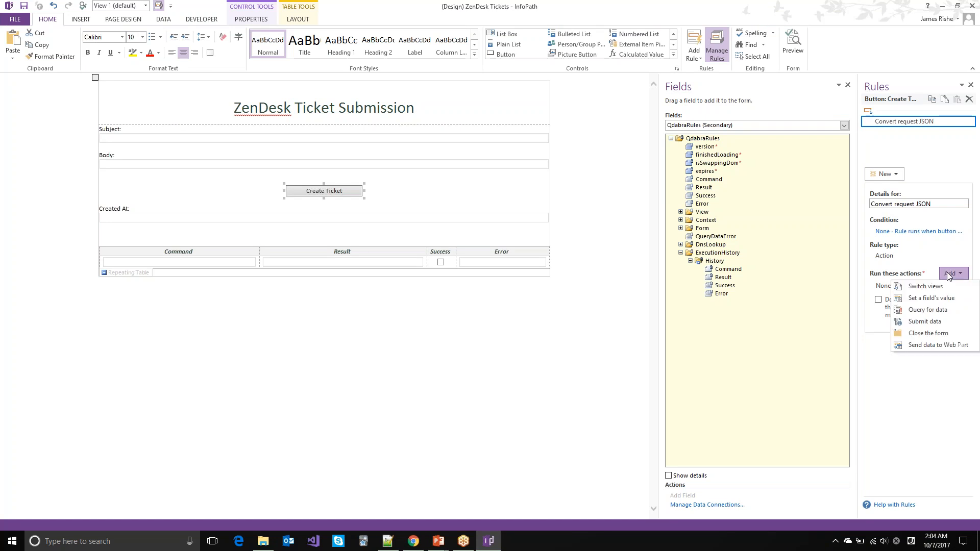
pyautogui.click(928, 298)
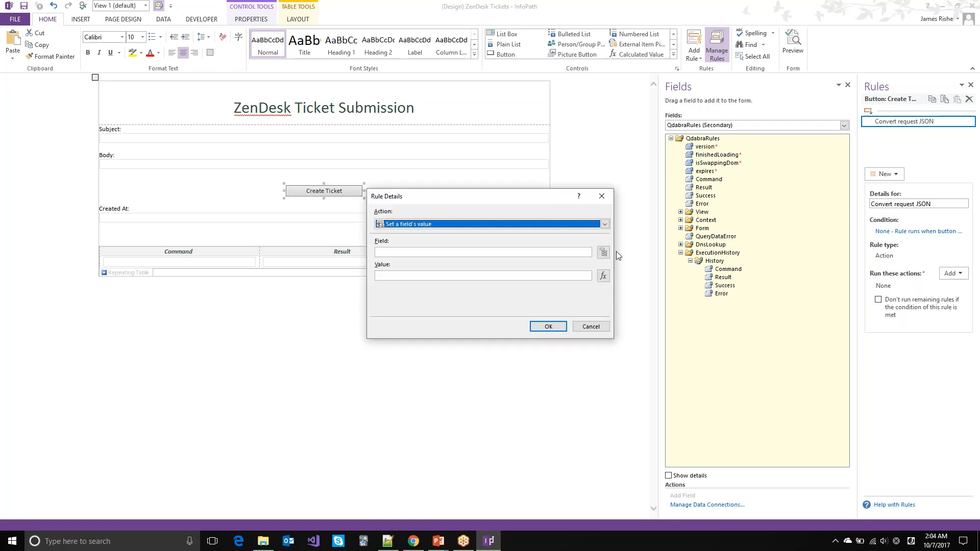
pyautogui.click(604, 254)
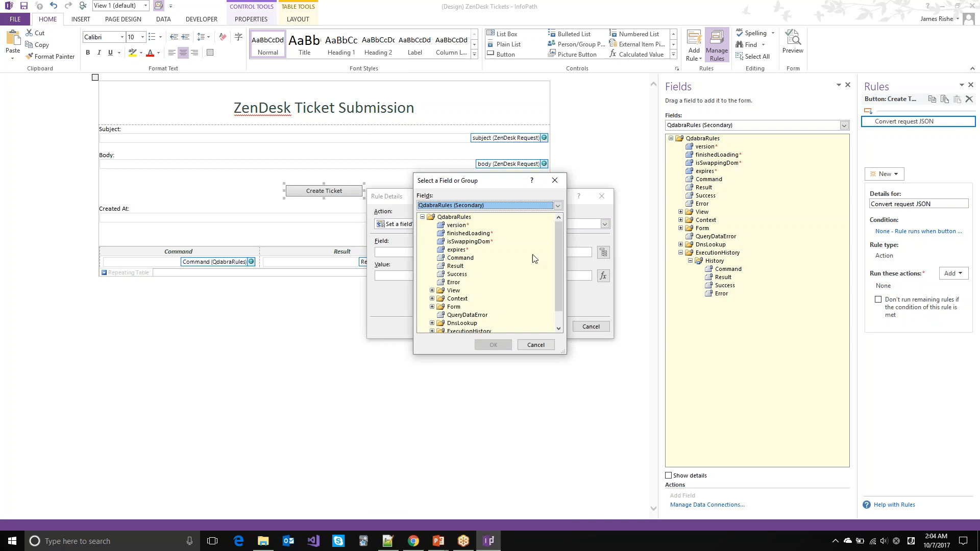
pyautogui.doubleClick(462, 258)
pyautogui.click(480, 279)
pyautogui.hotkey('ctrl', 'v')
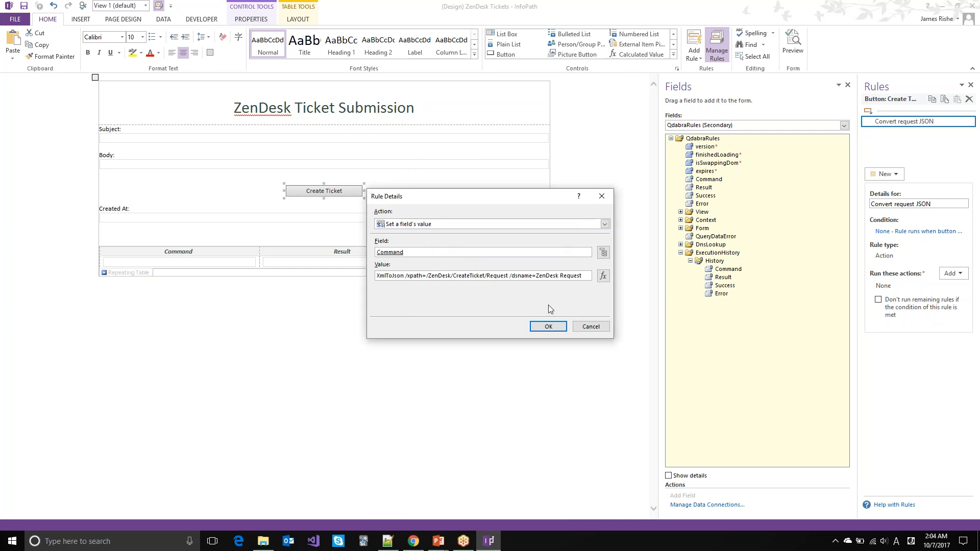
pyautogui.click(549, 327)
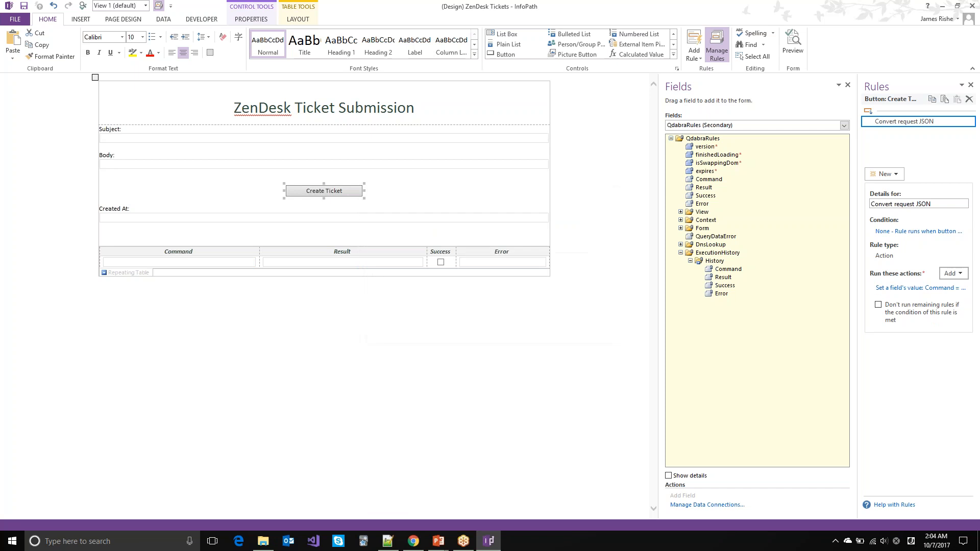
pyautogui.moveTo(858, 364); pyautogui.dragTo(782, 370)
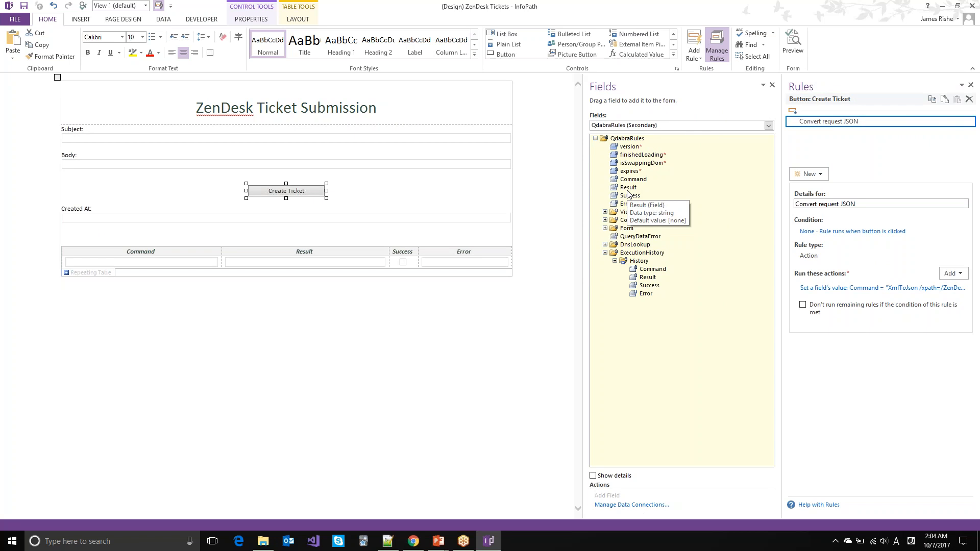
pyautogui.click(950, 274)
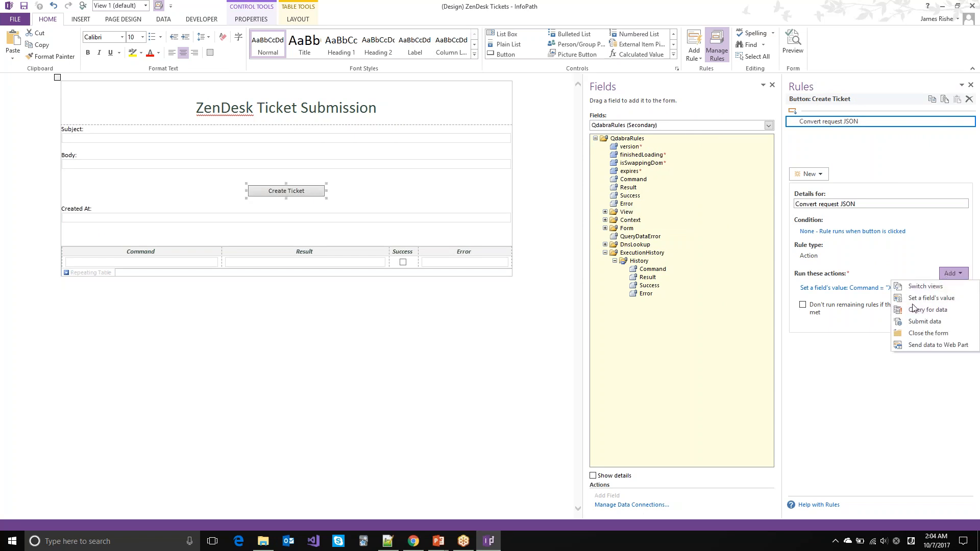
pyautogui.click(927, 298)
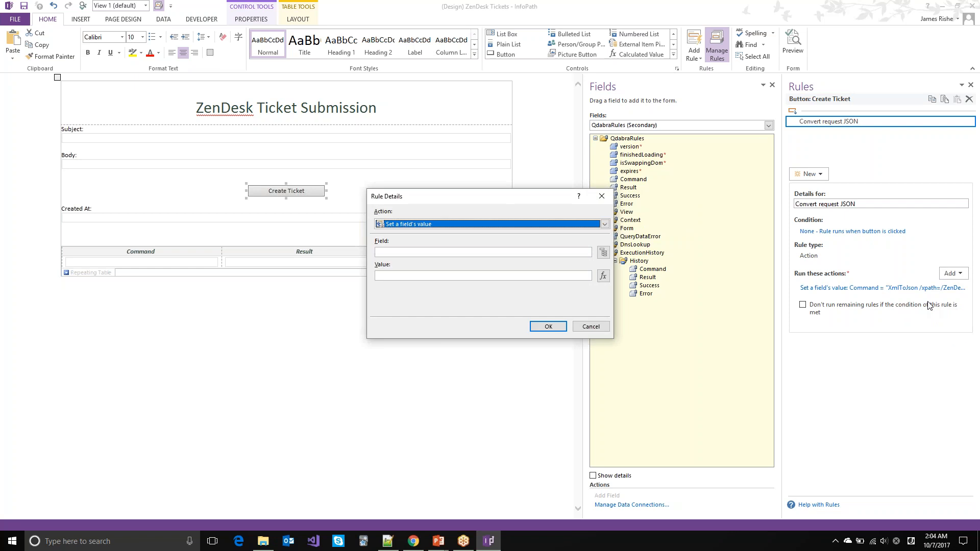
pyautogui.click(603, 252)
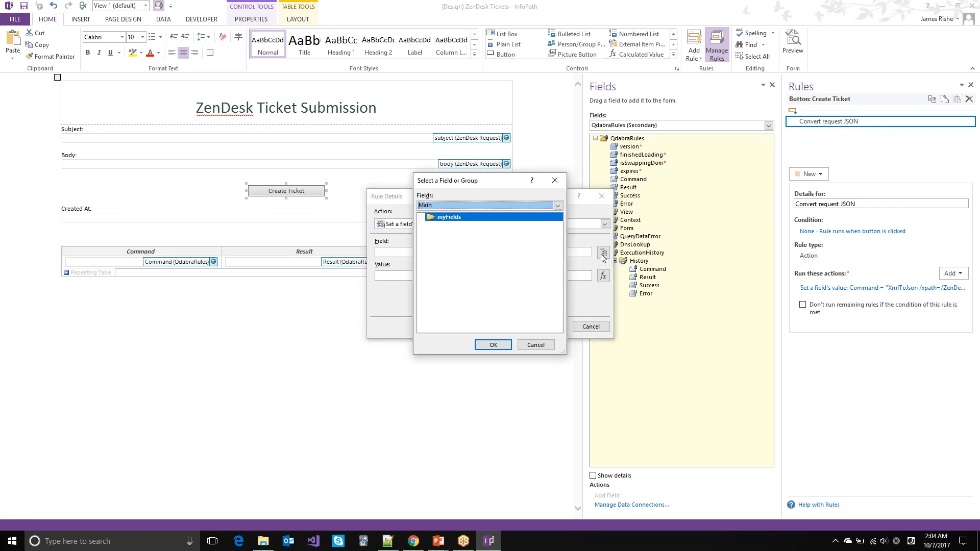
pyautogui.click(491, 206)
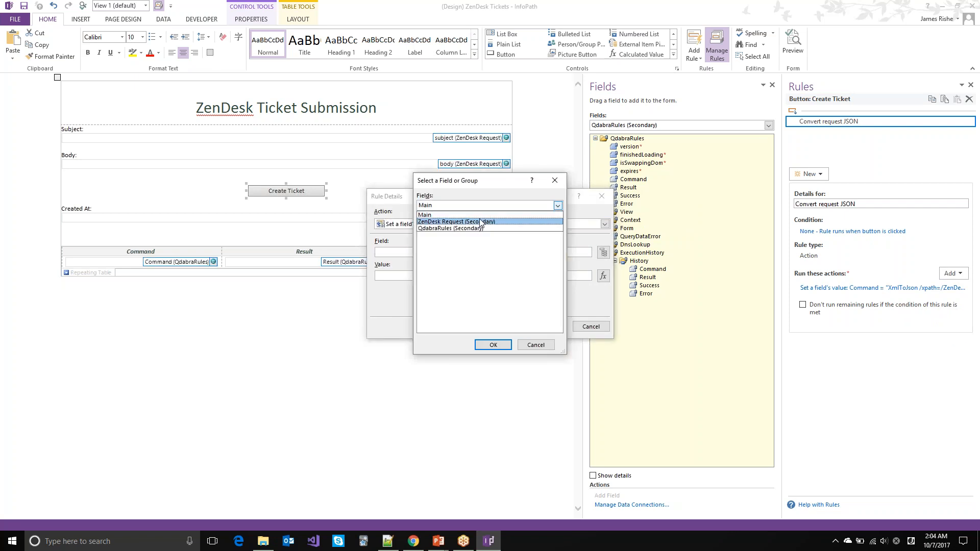
pyautogui.click(481, 214)
pyautogui.click(432, 226)
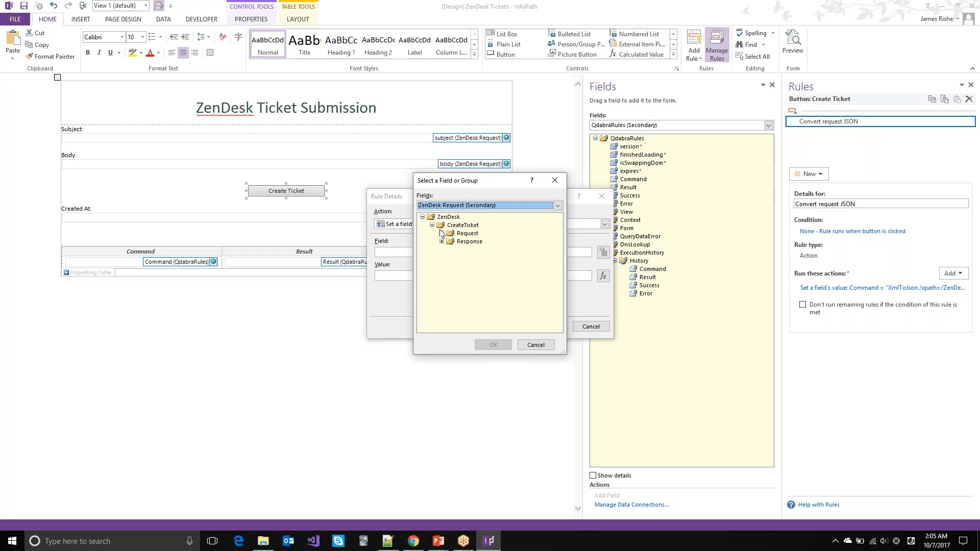
pyautogui.click(442, 233)
pyautogui.doubleClick(471, 242)
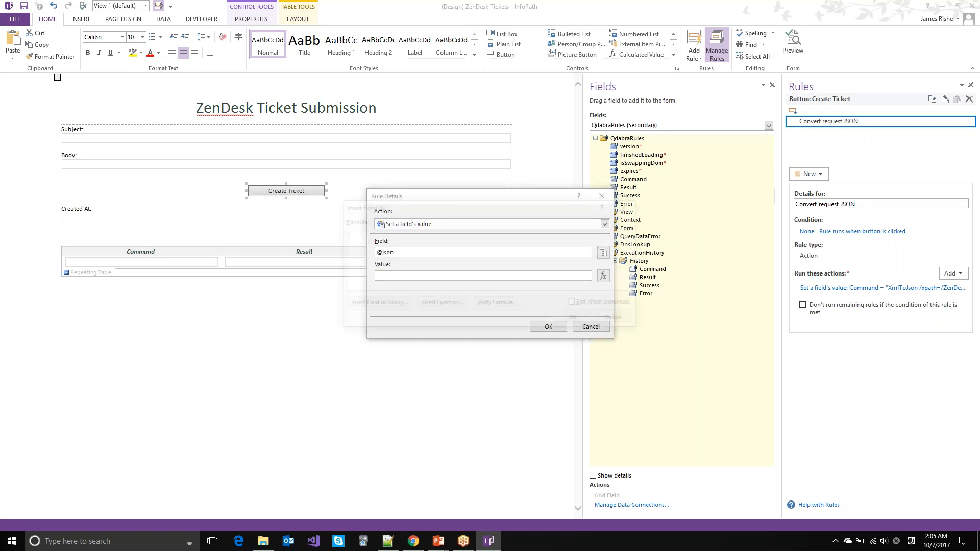
pyautogui.click(603, 276)
pyautogui.click(392, 304)
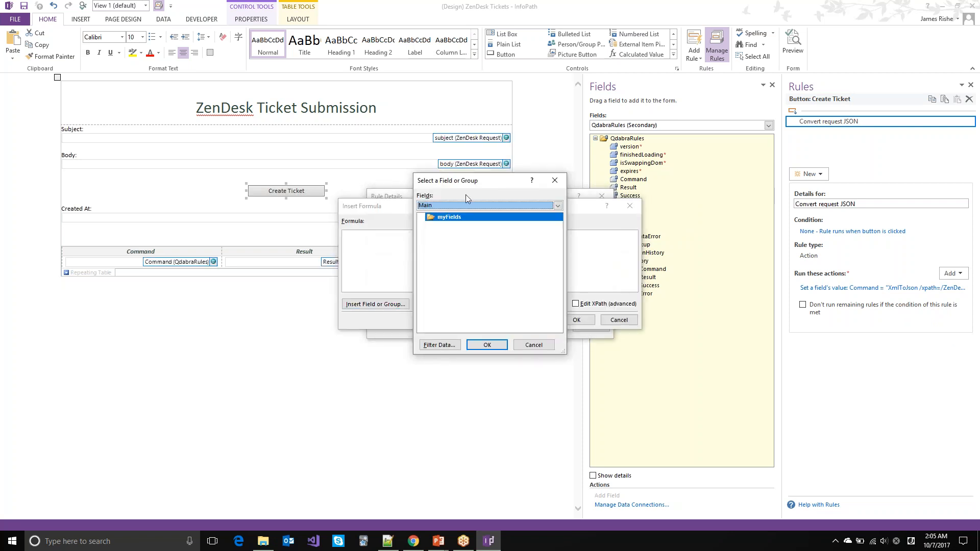
pyautogui.scroll(-1, 466, 198)
pyautogui.doubleClick(455, 266)
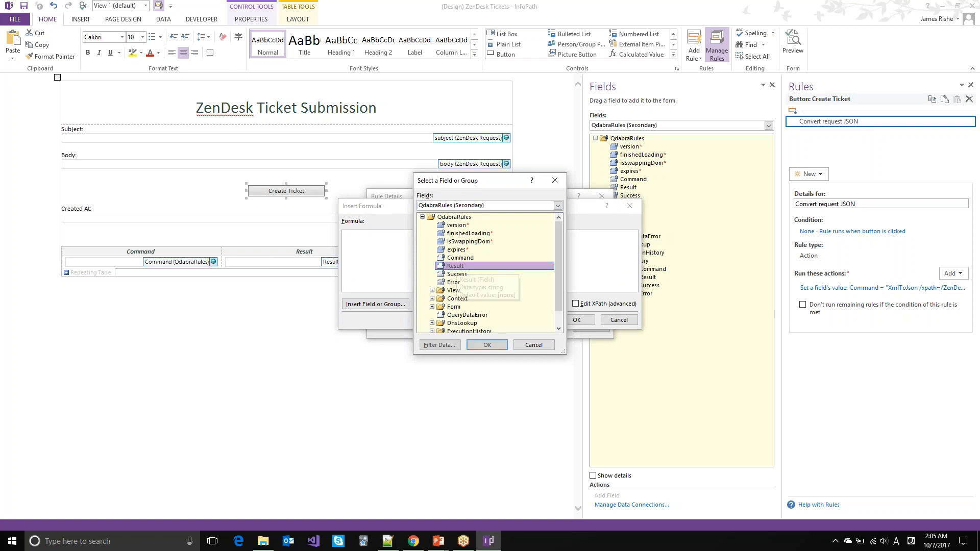
pyautogui.click(568, 321)
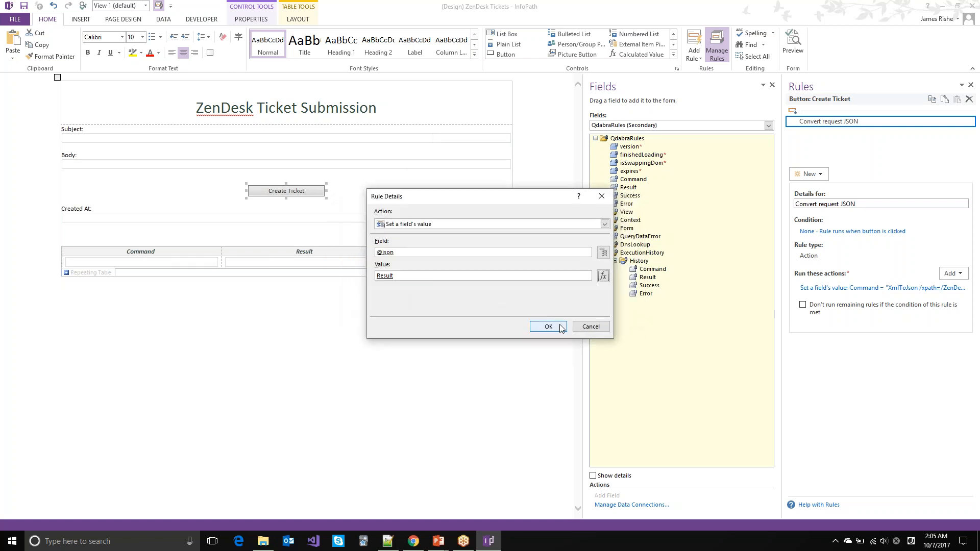
pyautogui.click(561, 327)
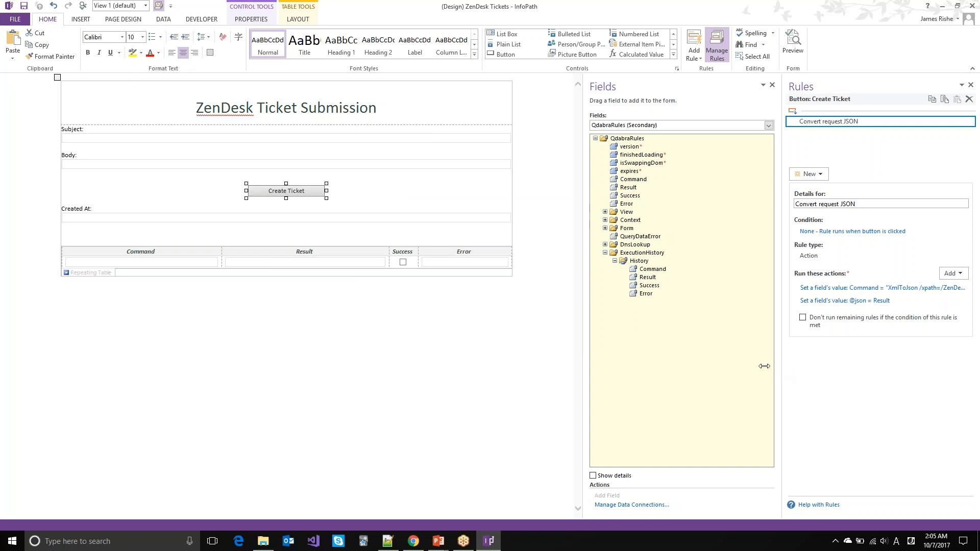
pyautogui.moveTo(784, 366); pyautogui.dragTo(736, 363)
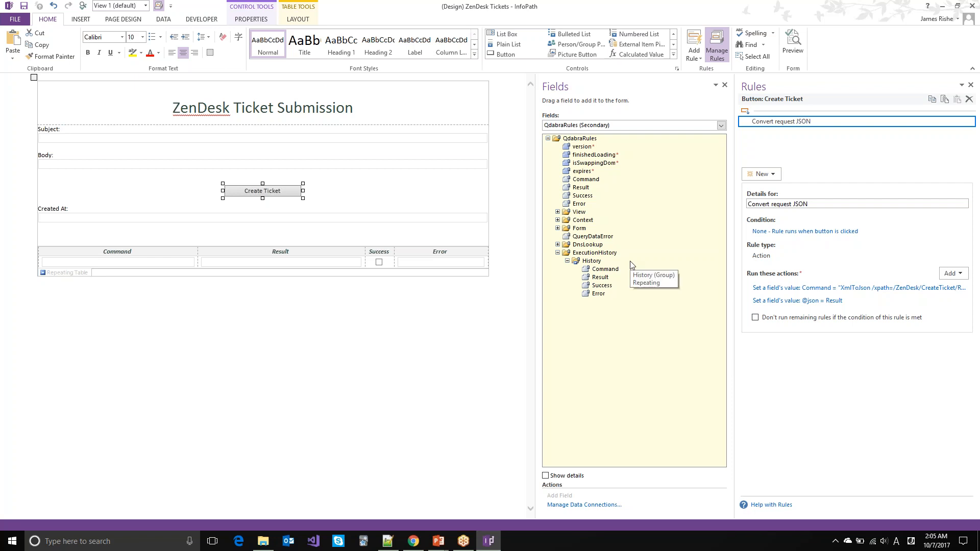
pyautogui.hotkey('alt', 'Tab')
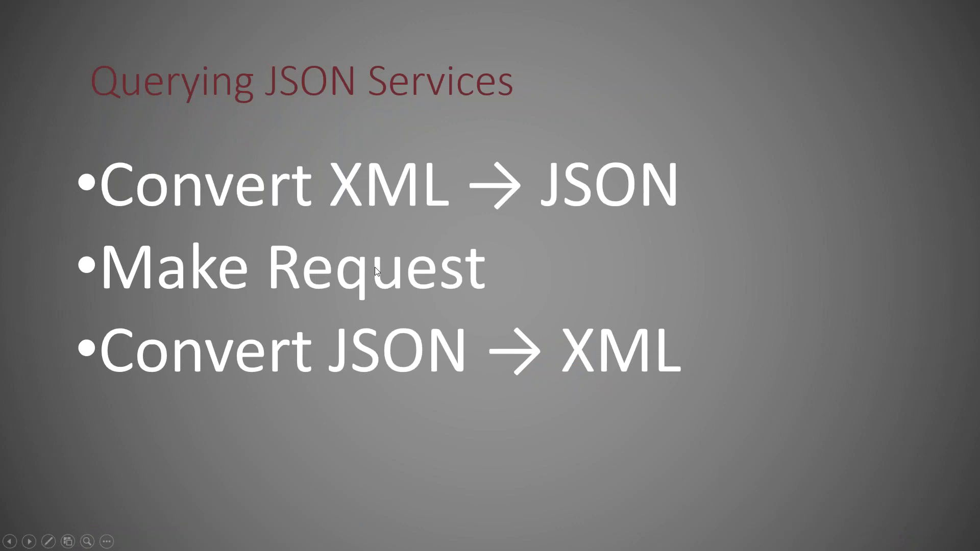
pyautogui.hotkey('alt', 'Tab')
pyautogui.hotkey('alt', 'Tab')
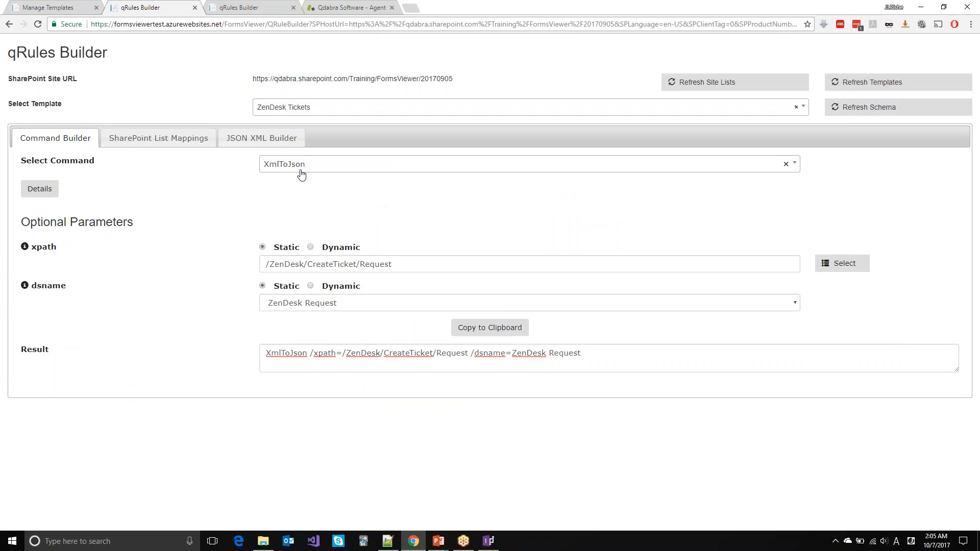
# Step: Select the MakeRequest command by searching 'Make'
pyautogui.click(302, 175)
pyautogui.write('Make')
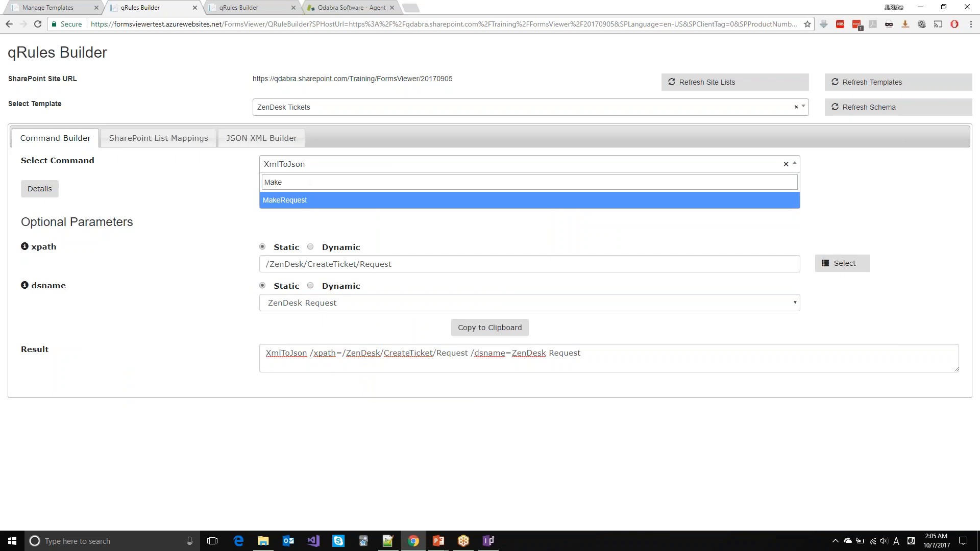
pyautogui.press('Return')
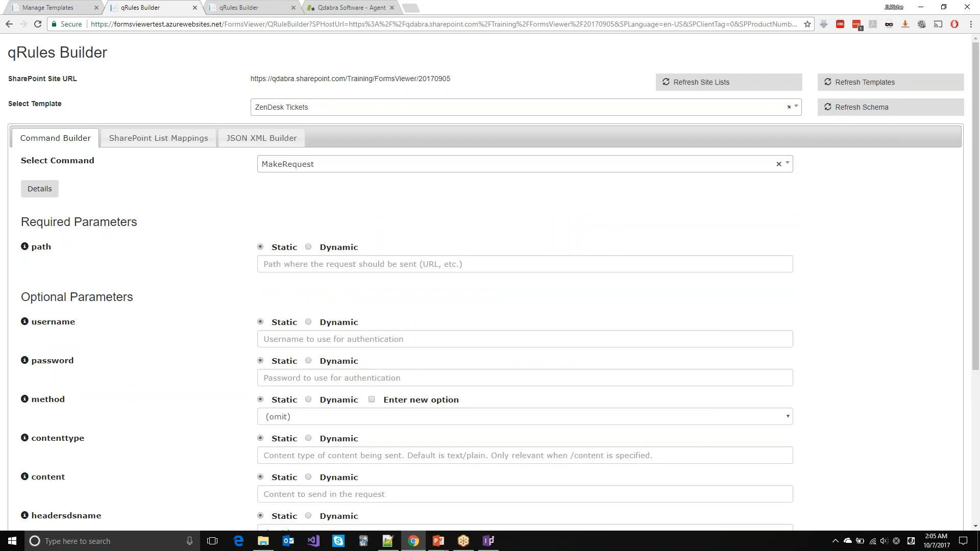
# Step: Read what the path parameter expects, then switch to Notepad++
pyautogui.scroll(-5, 278, 217)
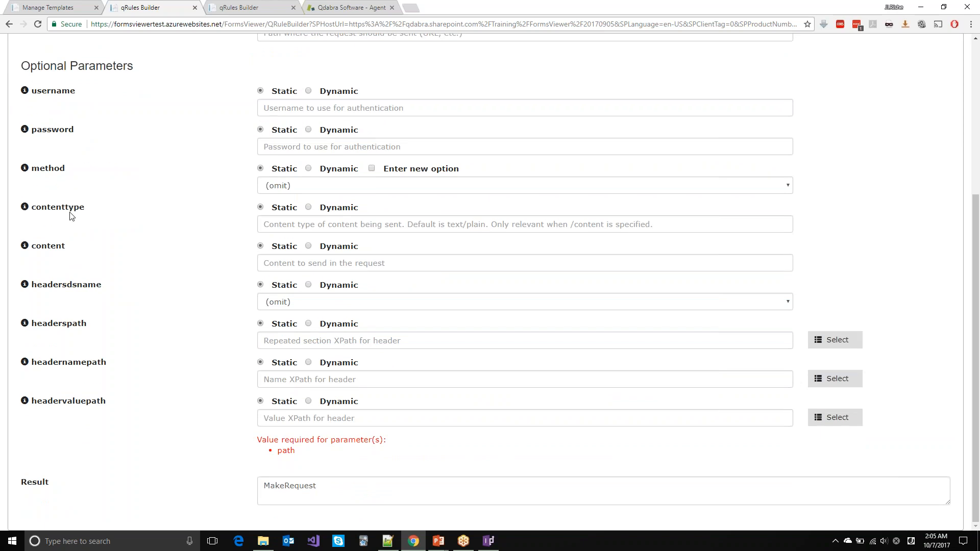
pyautogui.scroll(1, 77, 172)
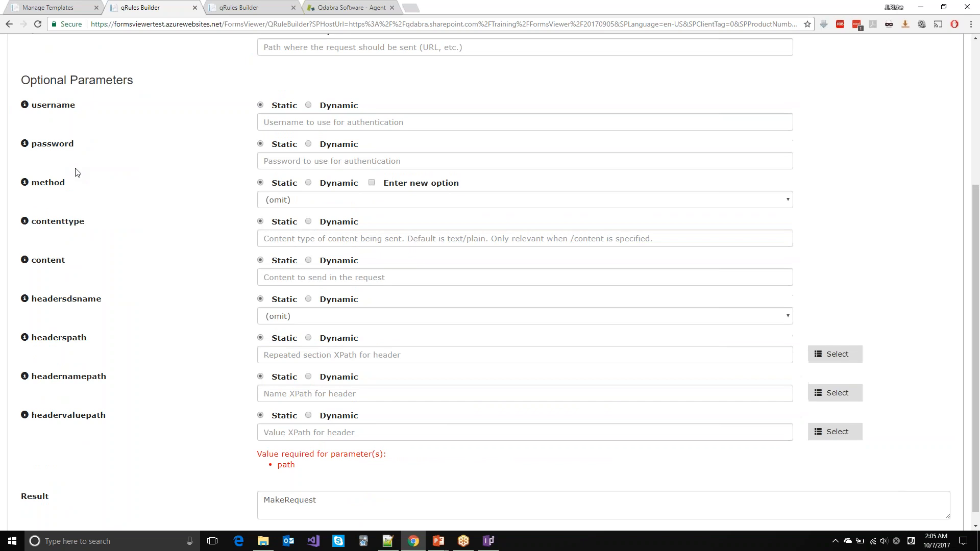
pyautogui.scroll(1, 76, 172)
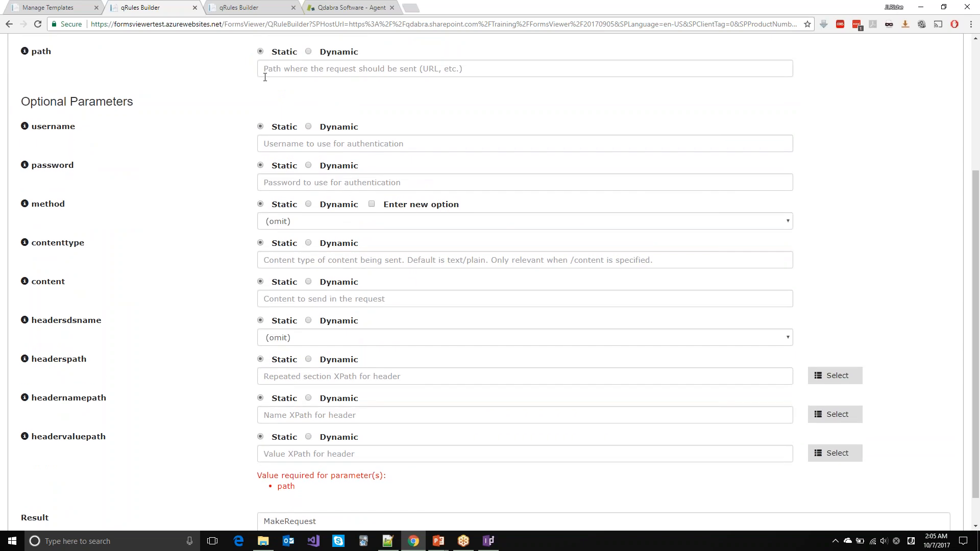
pyautogui.click(24, 51)
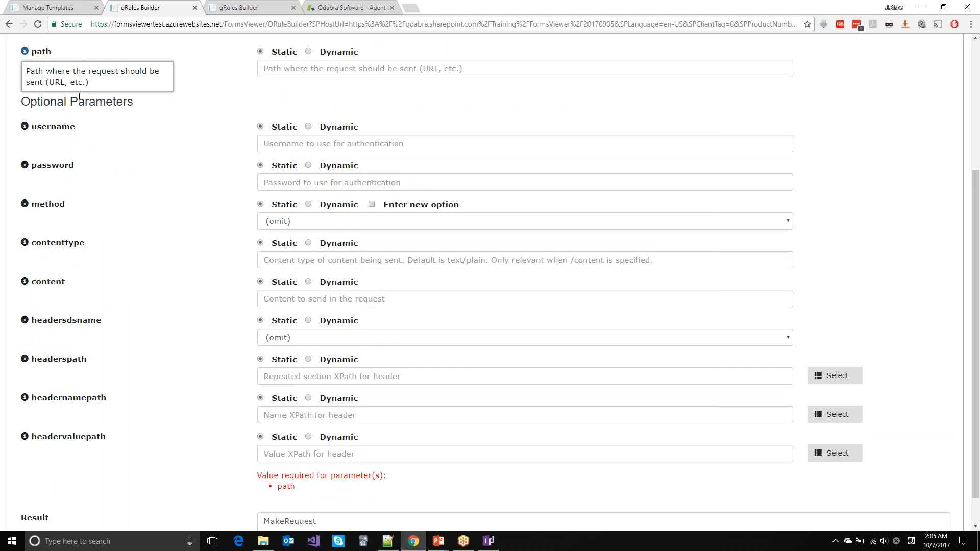
pyautogui.hotkey('alt', 'Tab')
pyautogui.hotkey('alt', 'Tab')
pyautogui.hotkey('alt', 'Tab')
pyautogui.hotkey('alt', 'Tab')
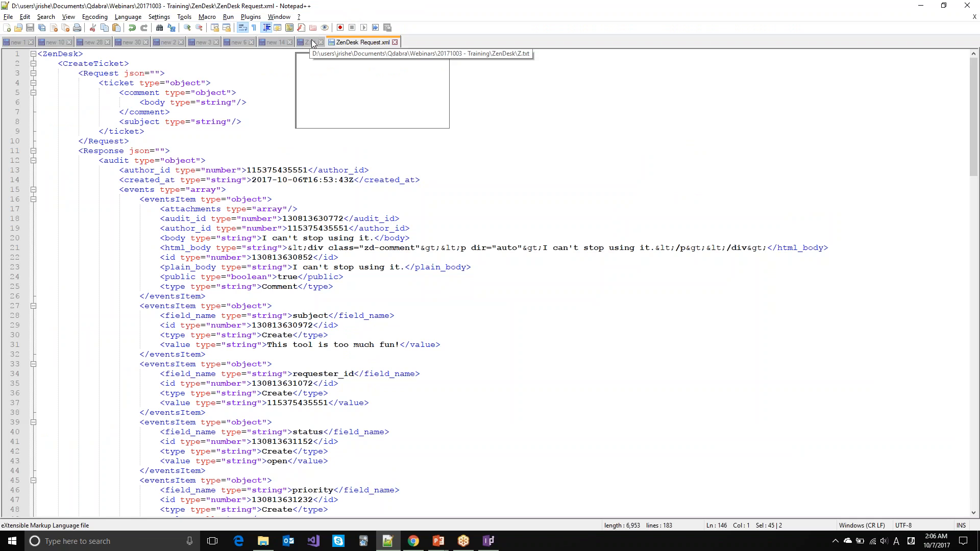
# Step: Copy the ZenDesk tickets API URL from line 1 of 'new 14' into MakeRequest's path
pyautogui.click(282, 40)
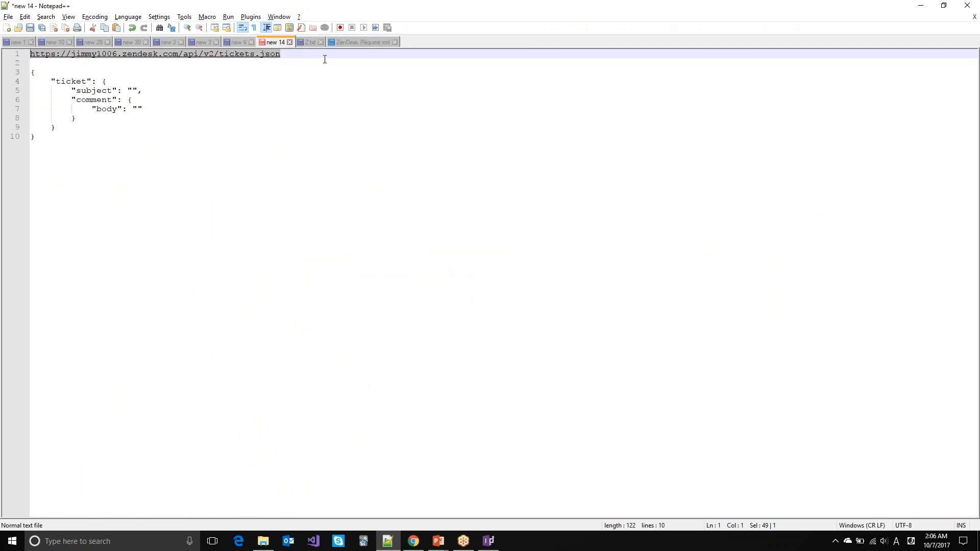
pyautogui.press('End')
pyautogui.hotkey('shift', 'Home')
pyautogui.hotkey('ctrl', 'c')
pyautogui.hotkey('alt', 'Tab')
pyautogui.click(323, 68)
pyautogui.hotkey('ctrl', 'v')
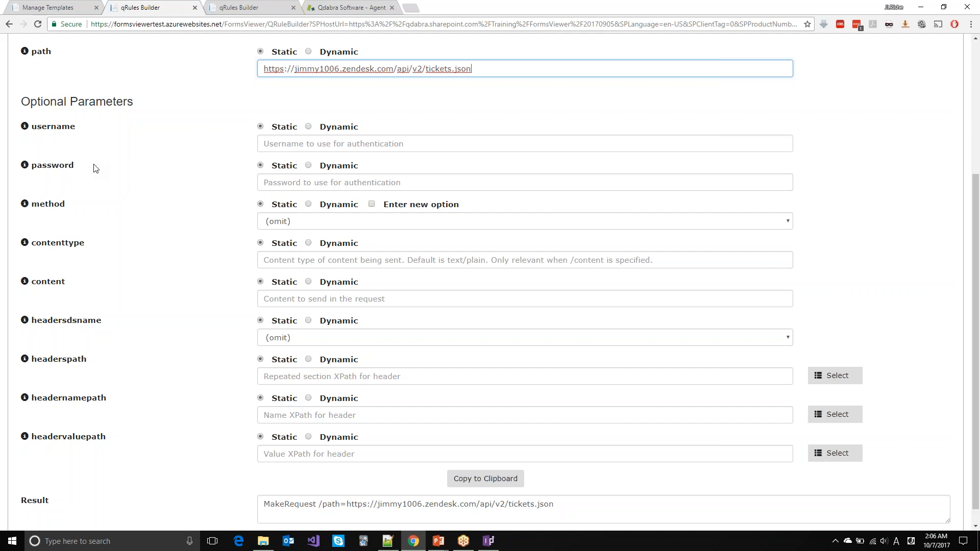
# Step: Set MakeRequest's method to POST and contenttype to application/json
pyautogui.click(293, 143)
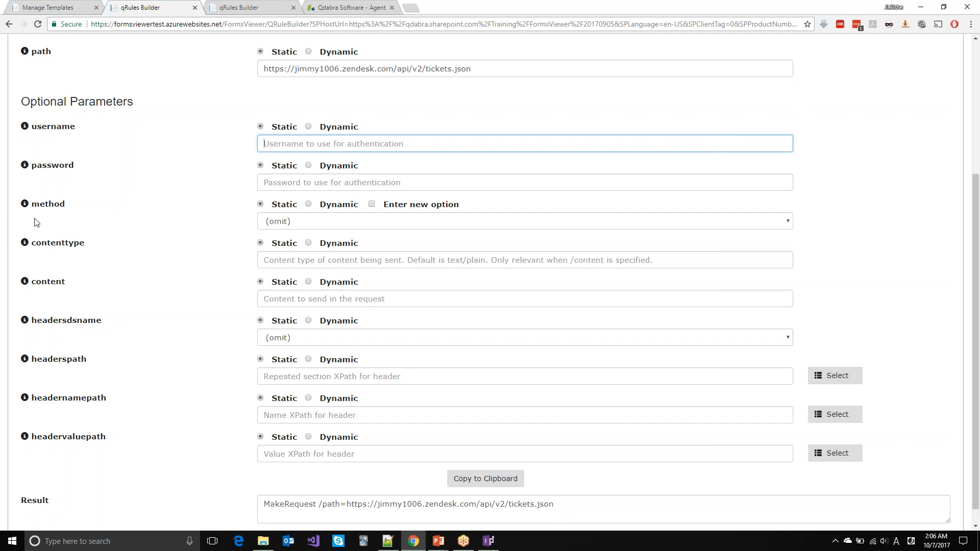
pyautogui.click(314, 222)
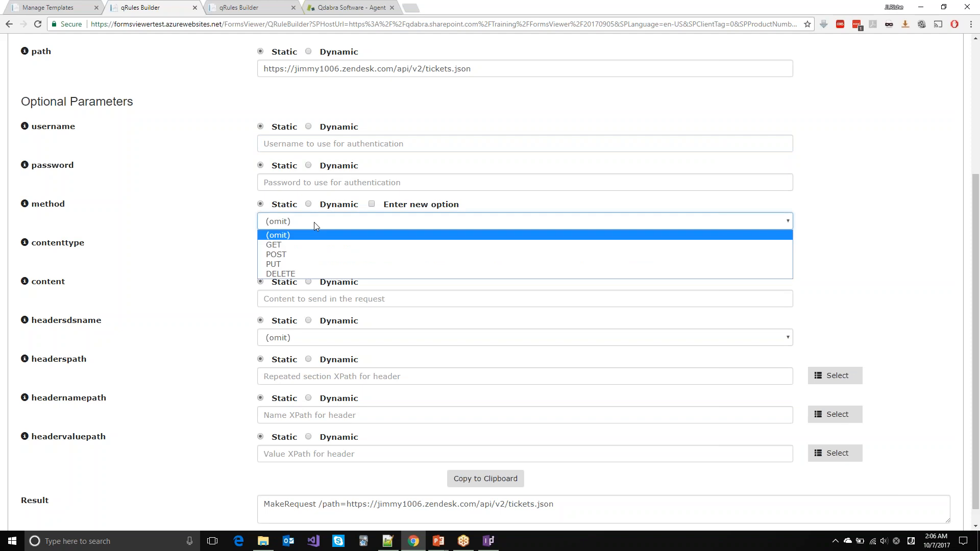
pyautogui.click(300, 255)
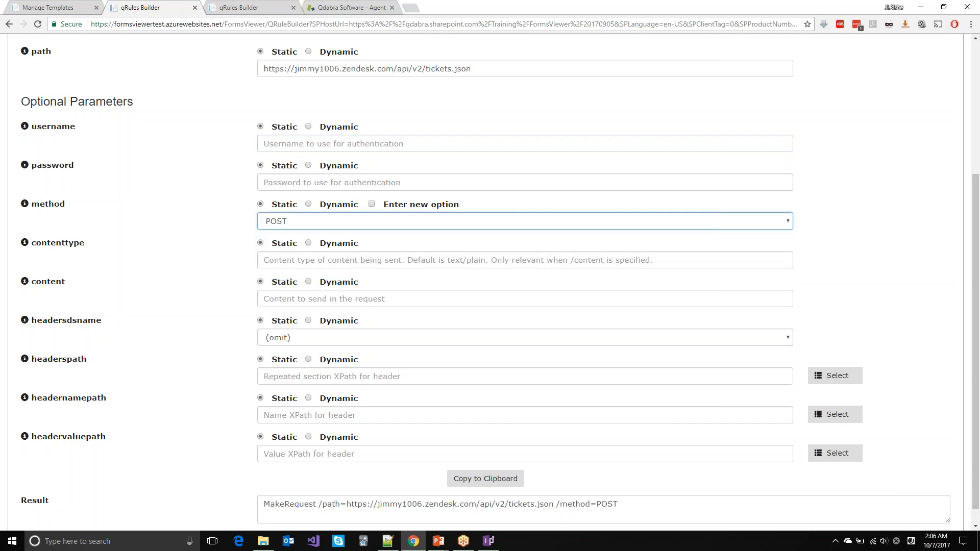
pyautogui.click(301, 260)
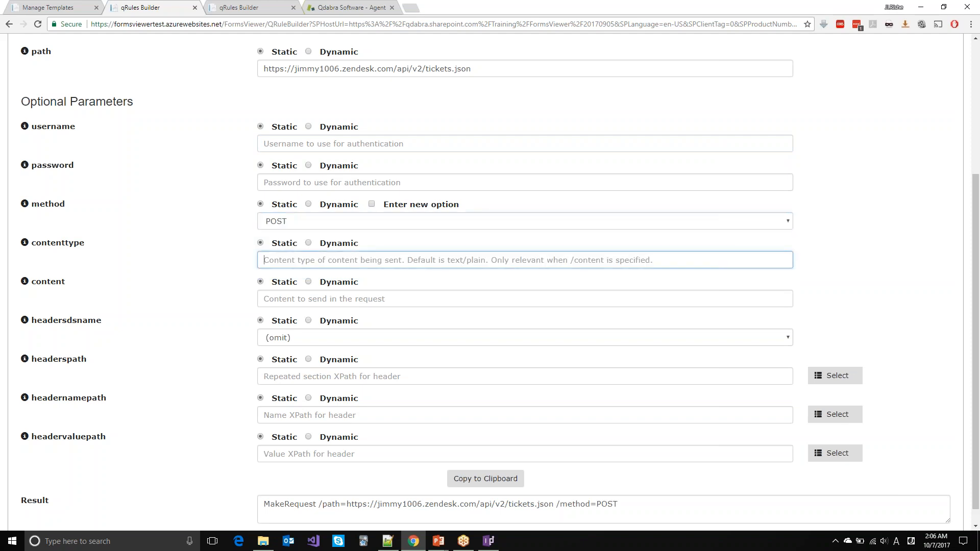
pyautogui.write('applic')
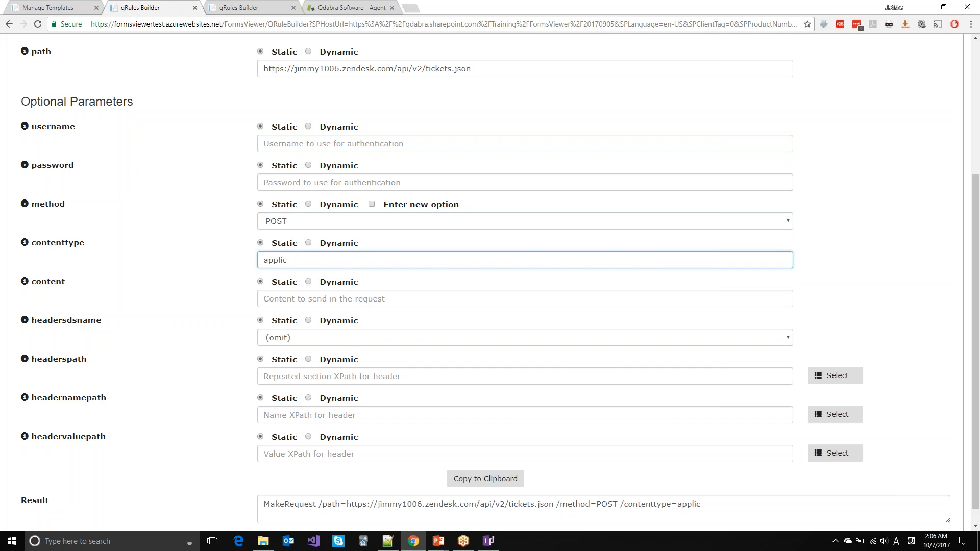
pyautogui.write('ation/json')
pyautogui.click(286, 298)
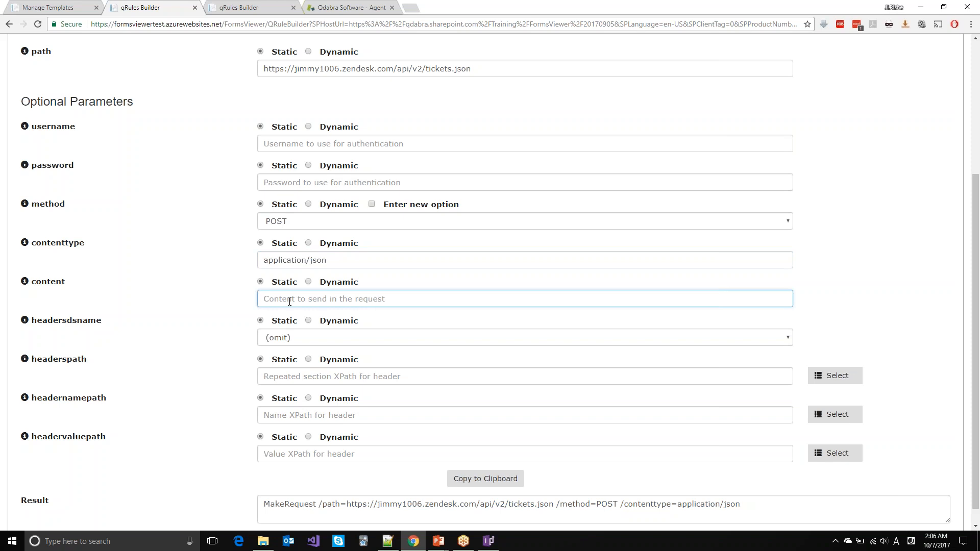
pyautogui.click(310, 282)
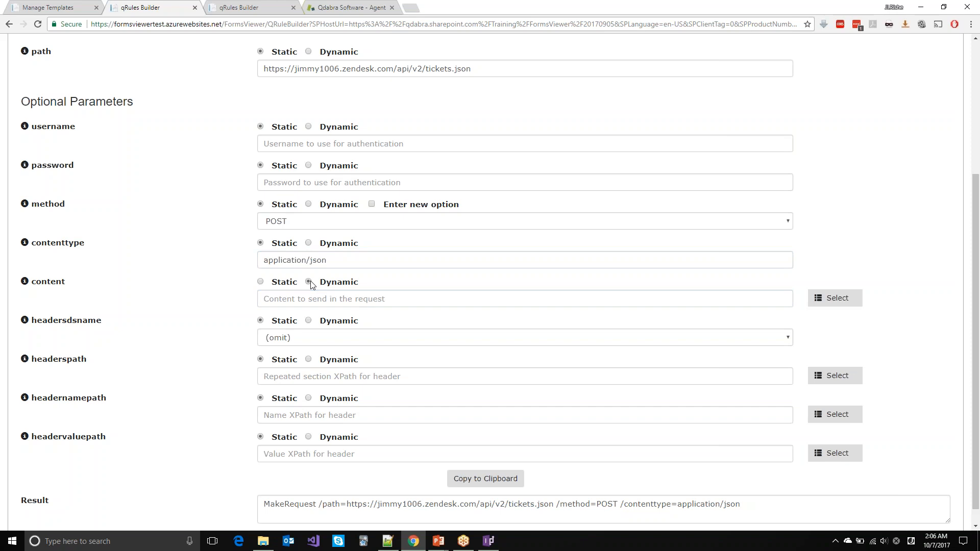
pyautogui.click(332, 299)
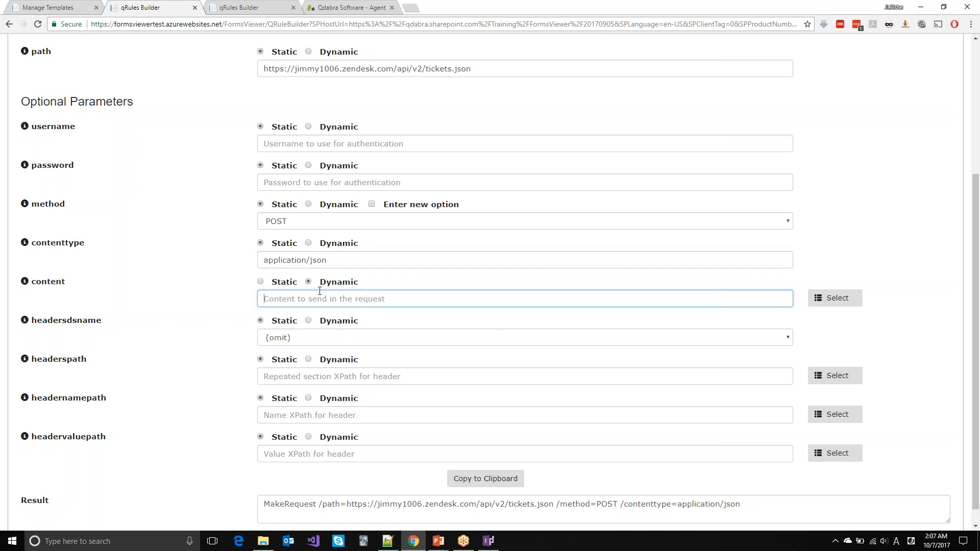
pyautogui.click(838, 298)
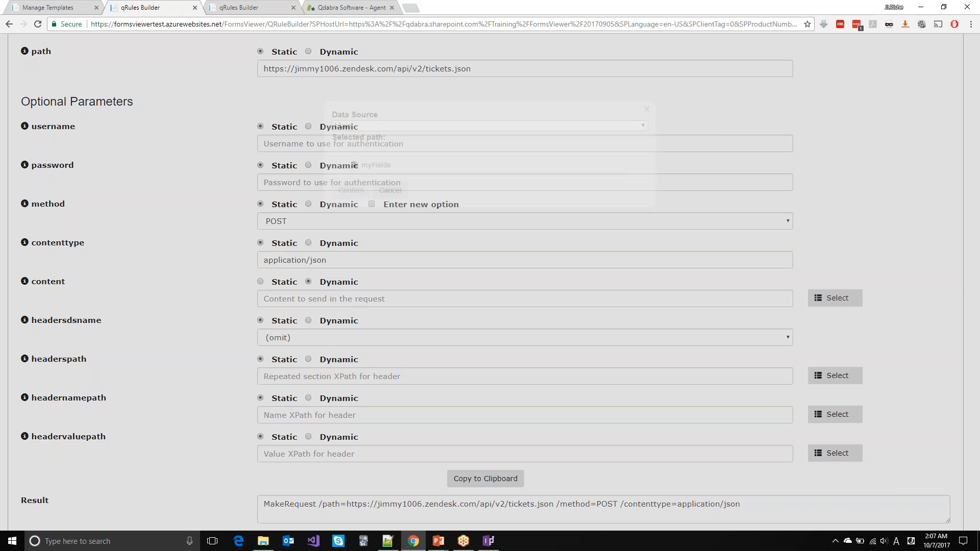
pyautogui.click(373, 143)
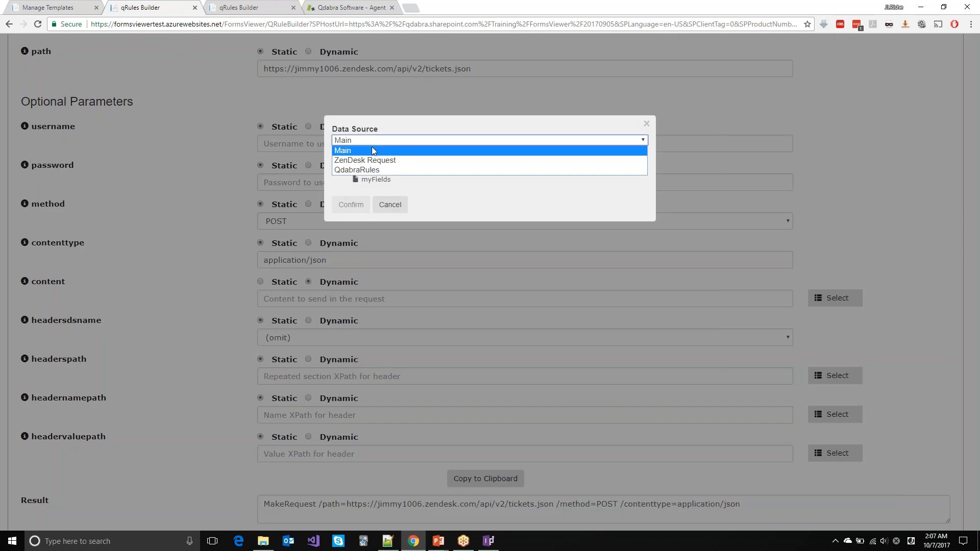
pyautogui.click(375, 155)
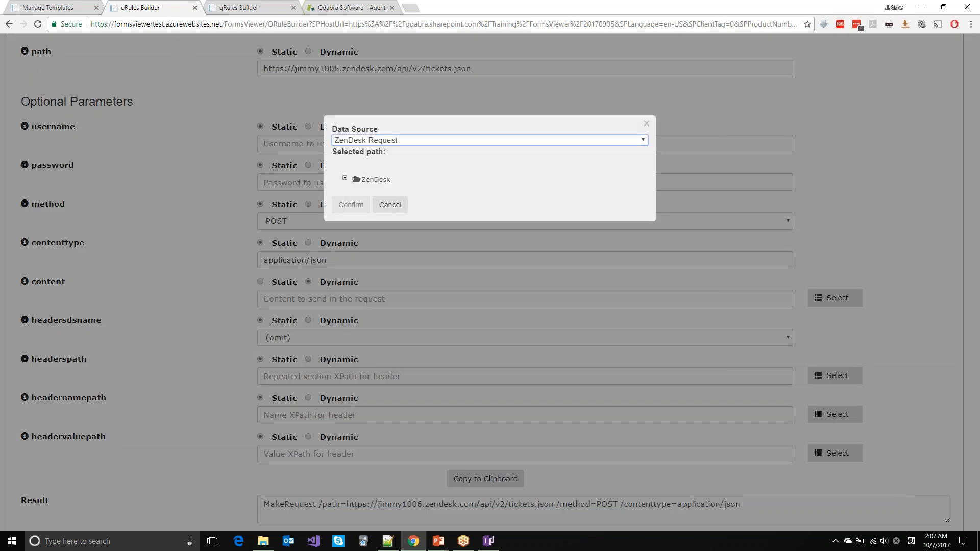
pyautogui.click(346, 177)
pyautogui.click(355, 187)
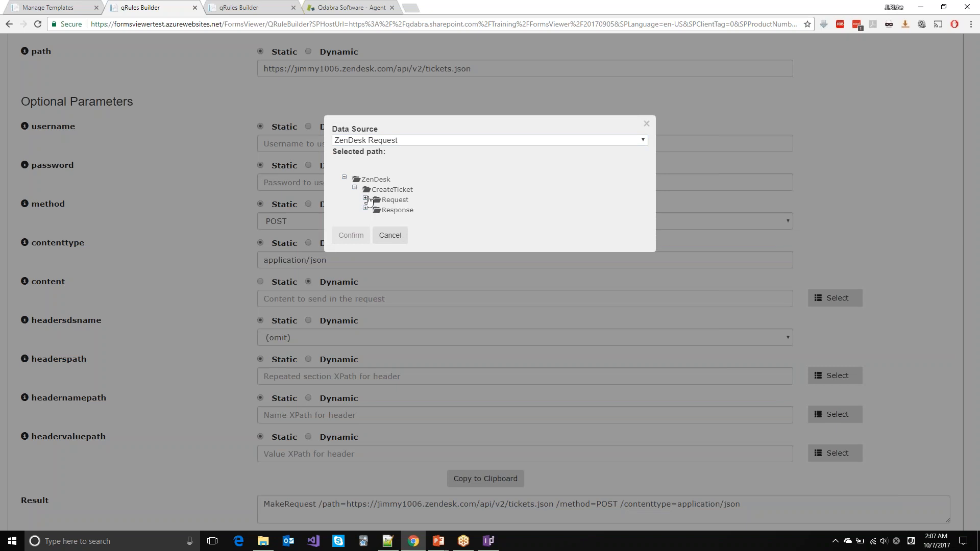
pyautogui.click(366, 199)
pyautogui.doubleClick(395, 212)
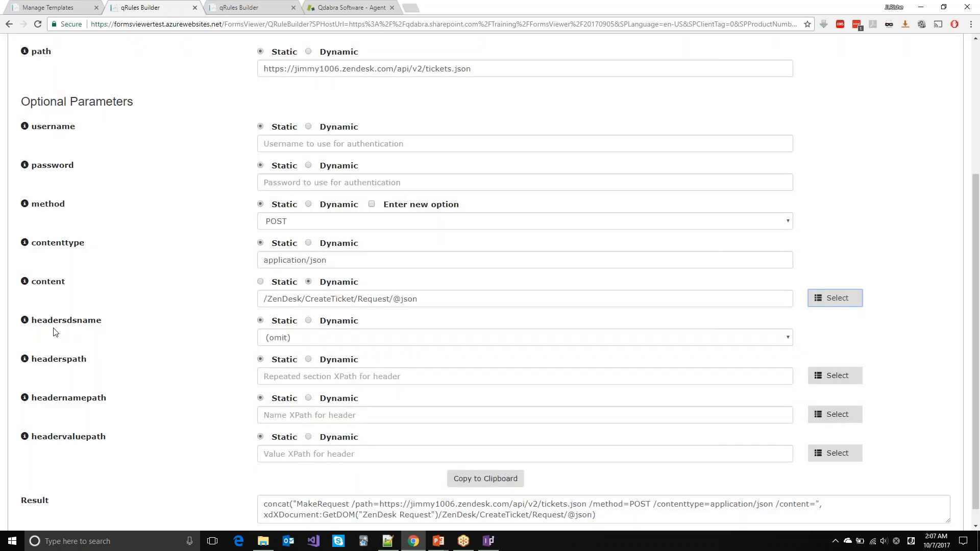
pyautogui.scroll(-1, 79, 323)
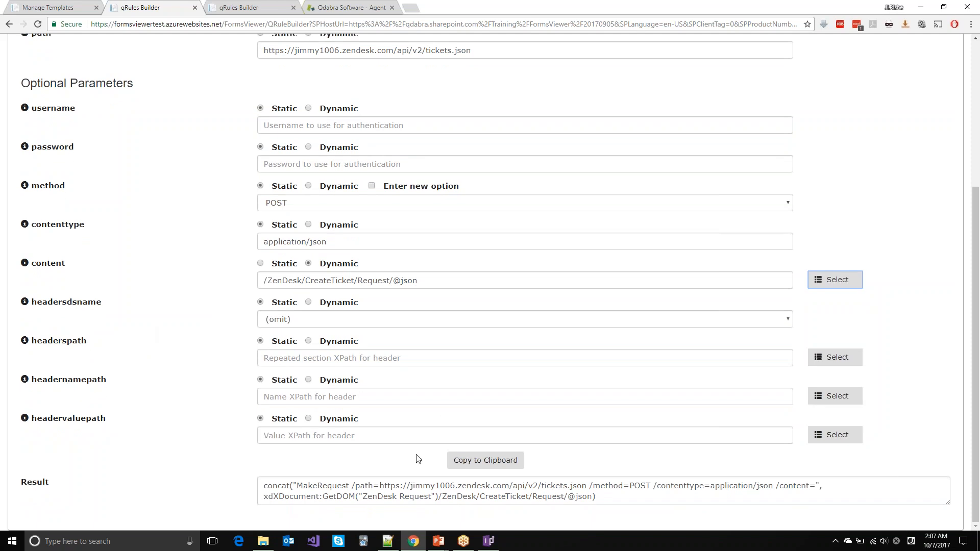
pyautogui.click(485, 465)
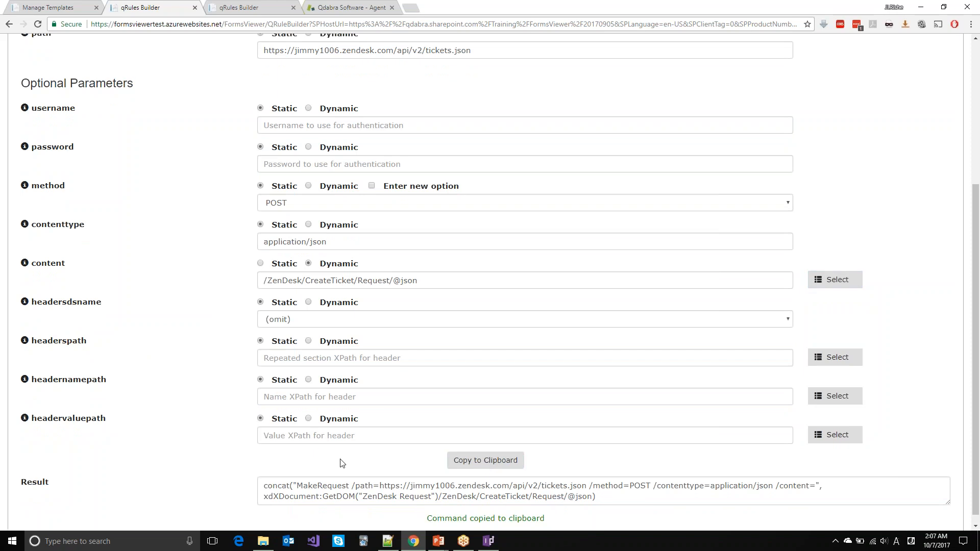
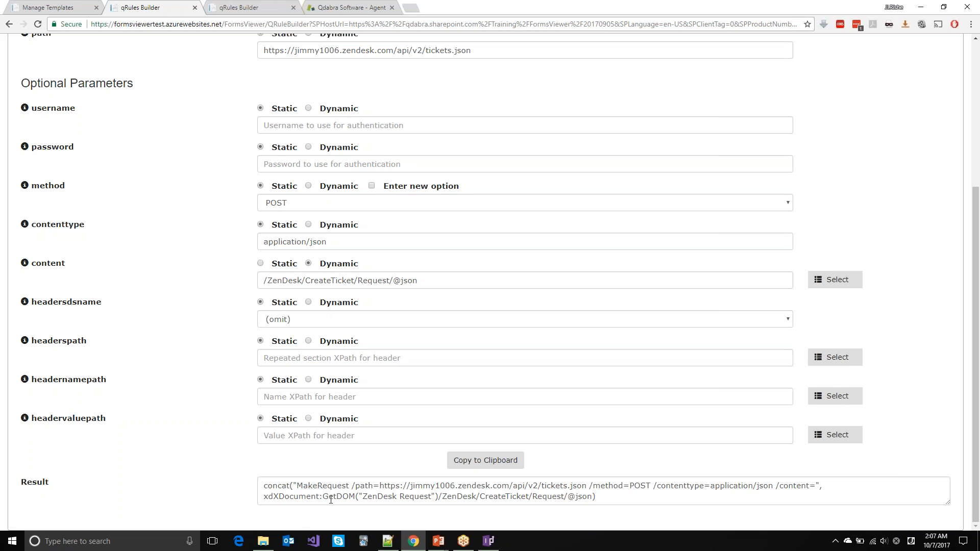
# Step: Return from qRules Builder to the ZenDesk Tickets form design in InfoPath
pyautogui.click(488, 541)
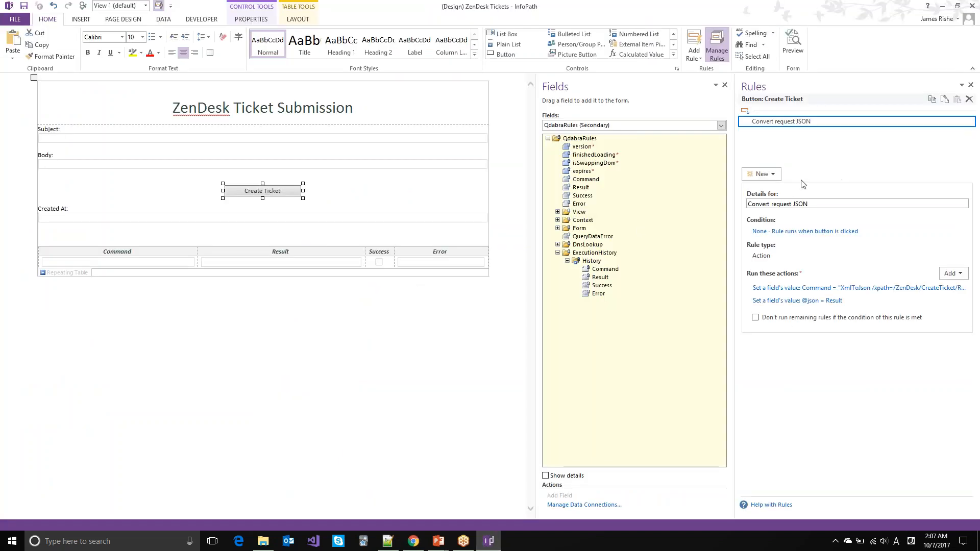
# Step: Add an 'Execute request' action rule setting Command to the pasted MakeRequest concat formula
pyautogui.click(766, 175)
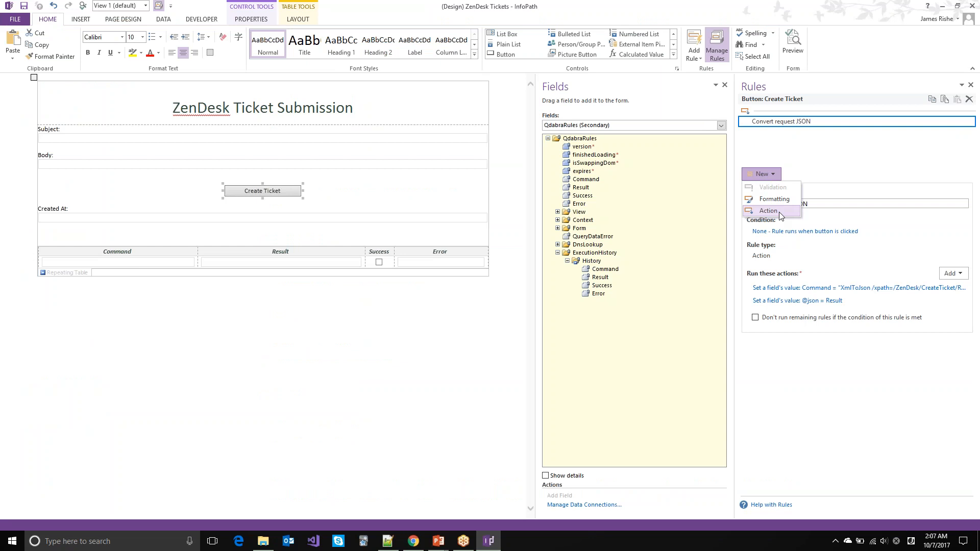
pyautogui.click(779, 213)
pyautogui.write('Exe')
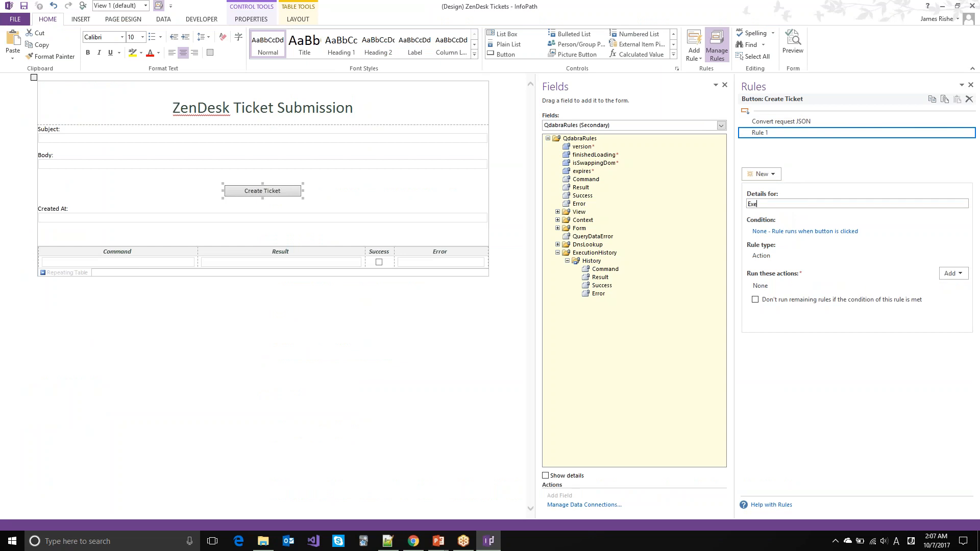
pyautogui.write('cute request')
pyautogui.click(954, 273)
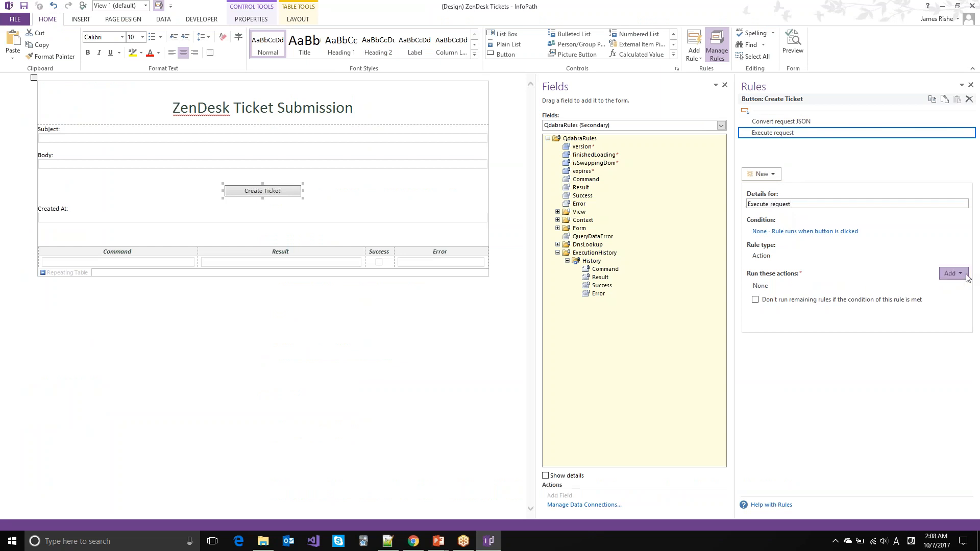
pyautogui.click(952, 297)
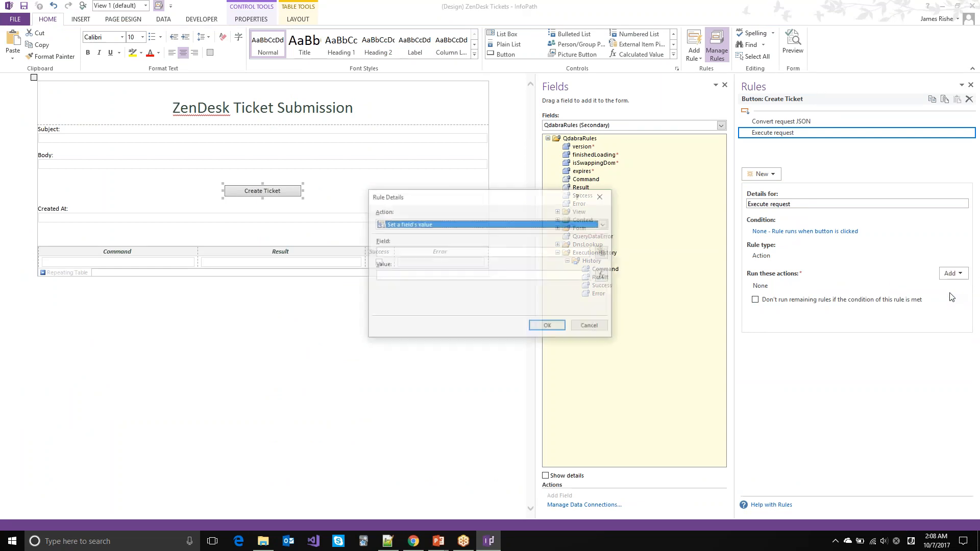
pyautogui.click(603, 252)
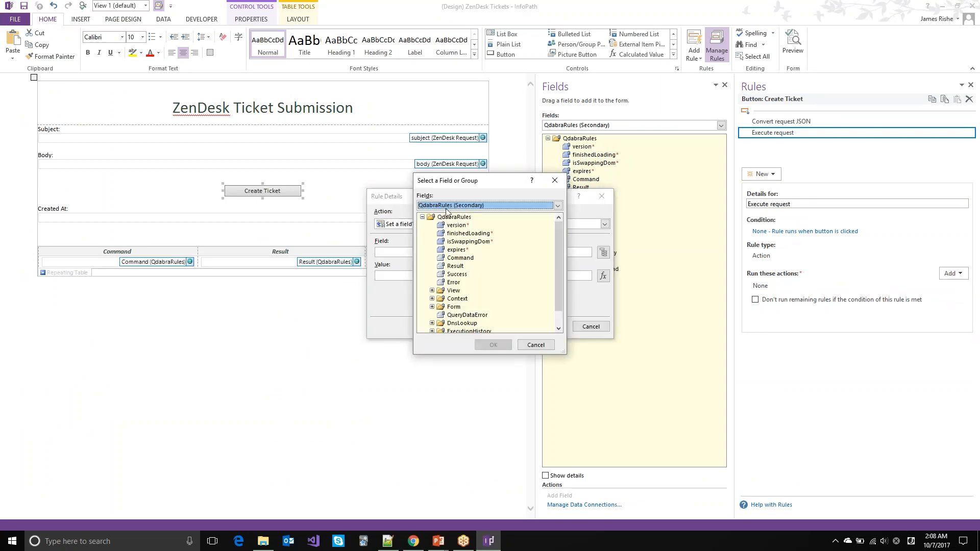
pyautogui.doubleClick(448, 258)
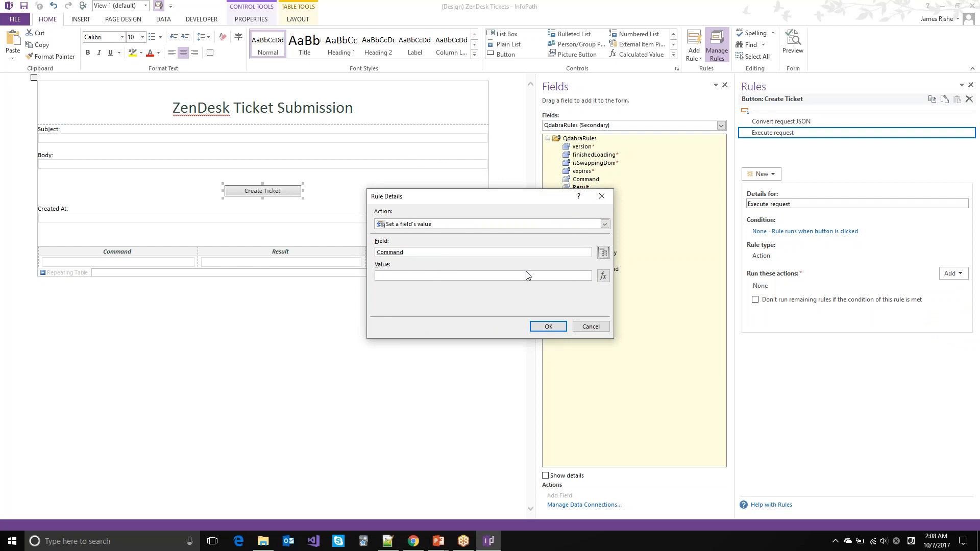
pyautogui.click(604, 277)
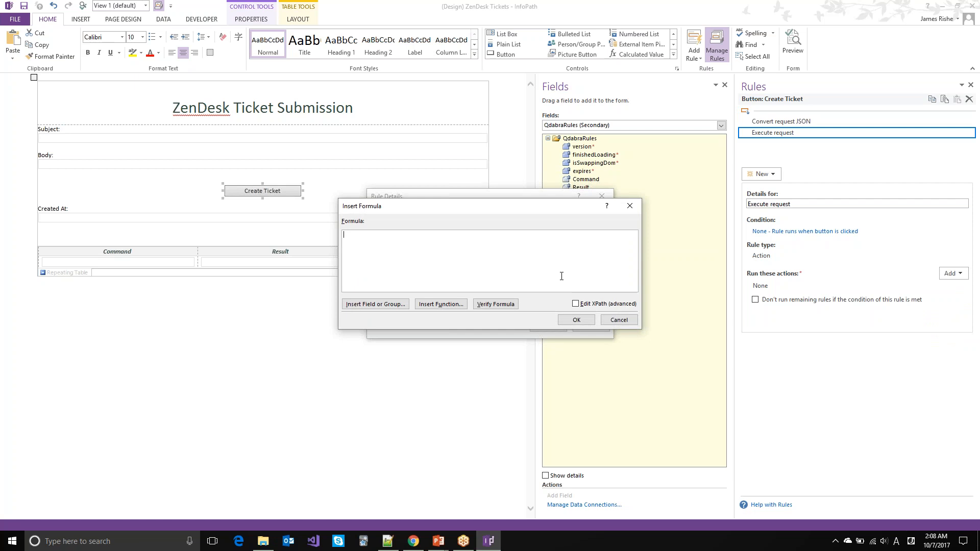
pyautogui.write('concat("MakeRequest /path=https://jimmy1006.zendesk.com/api/v2/tickets.json /method=POST /contenttype=application/json /content=", xdXDocument:GetDOM("ZenDesk Request")/ZenDesk/CreateTicket/Request/@json)')
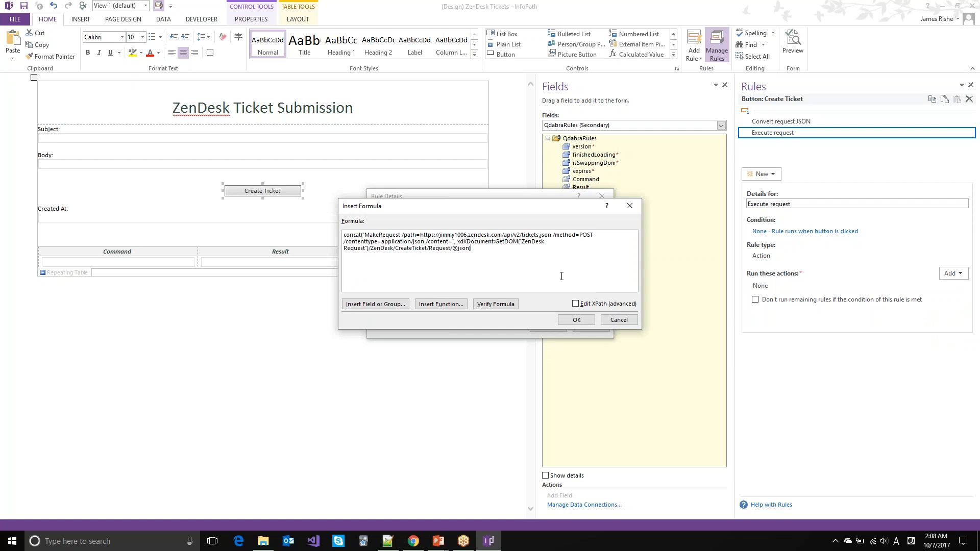
pyautogui.press('Return')
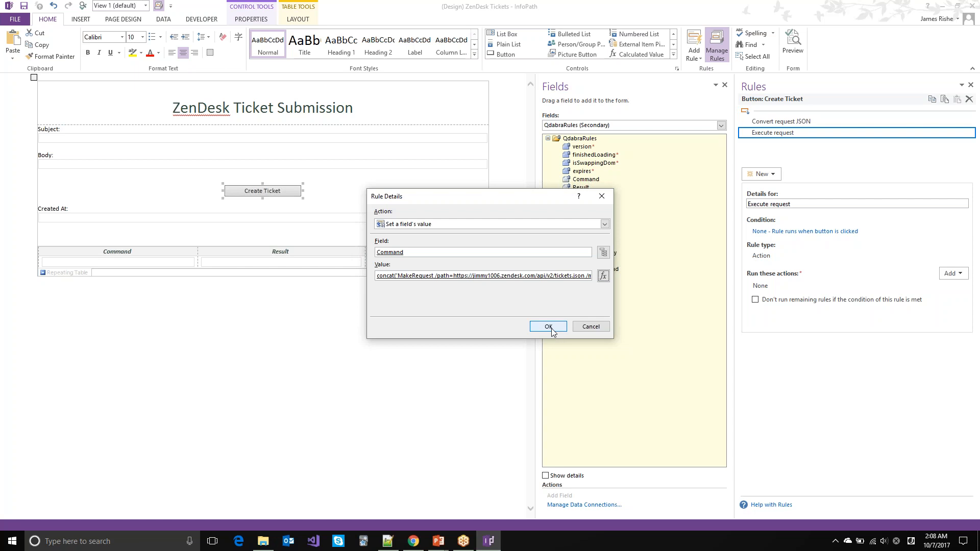
pyautogui.click(549, 327)
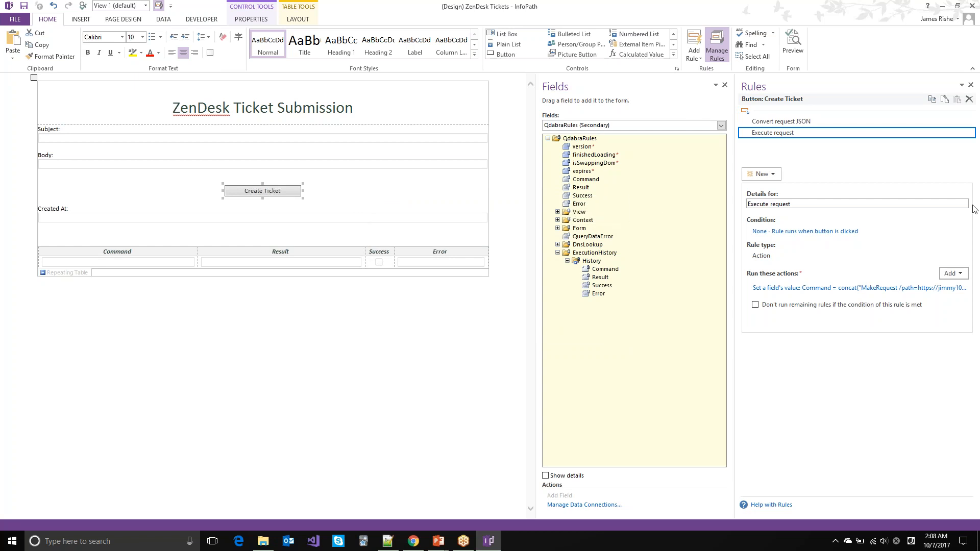
# Step: Add a second set-value action targeting ZenDesk Request's CreateTicket/Response json field
pyautogui.click(950, 274)
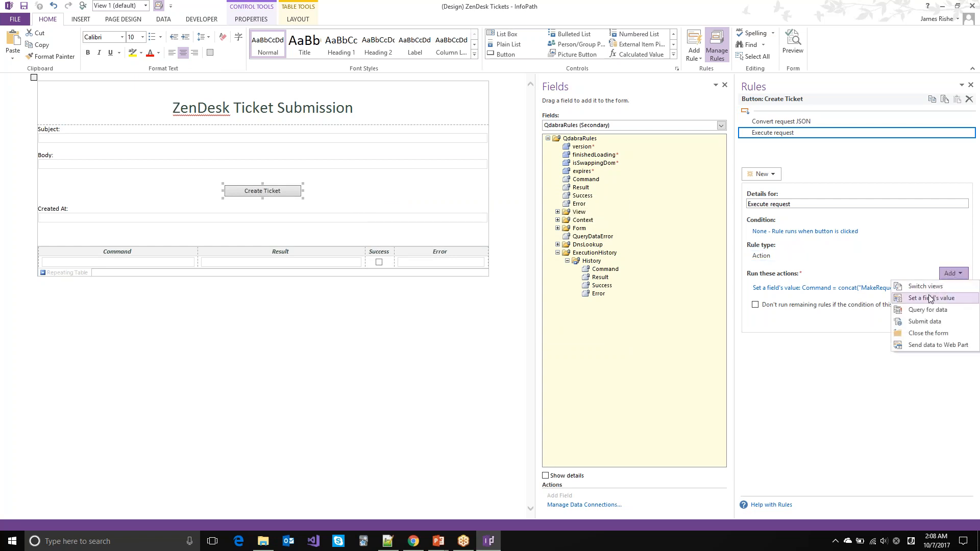
pyautogui.click(928, 299)
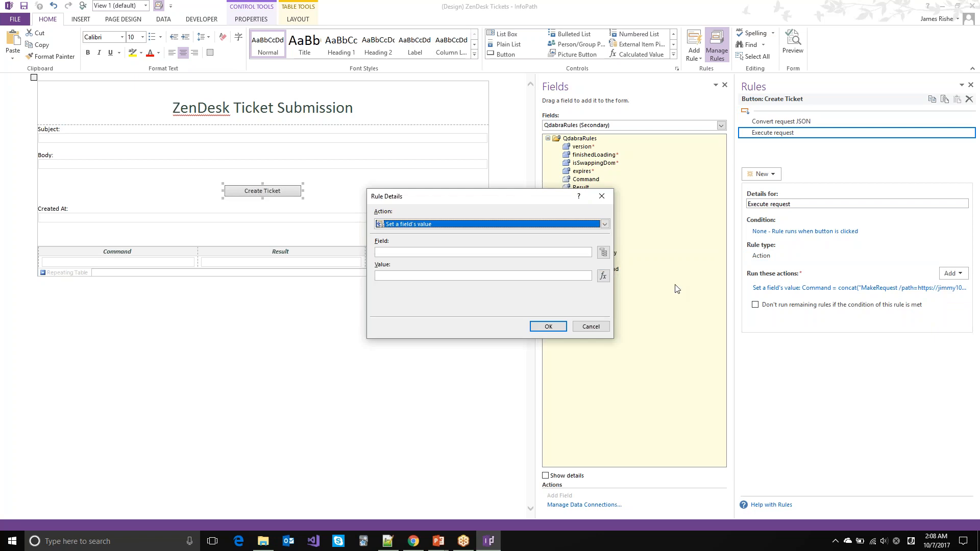
pyautogui.click(604, 254)
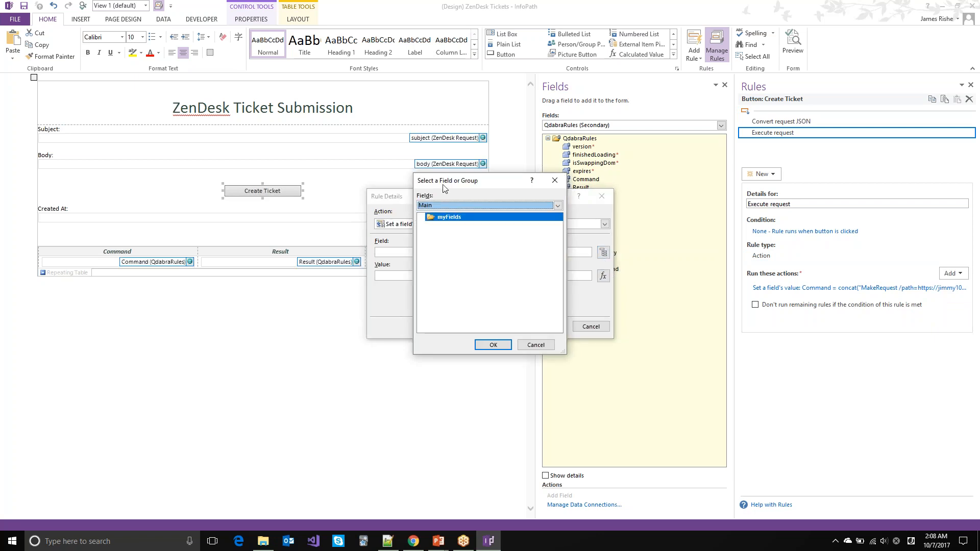
pyautogui.press('Down')
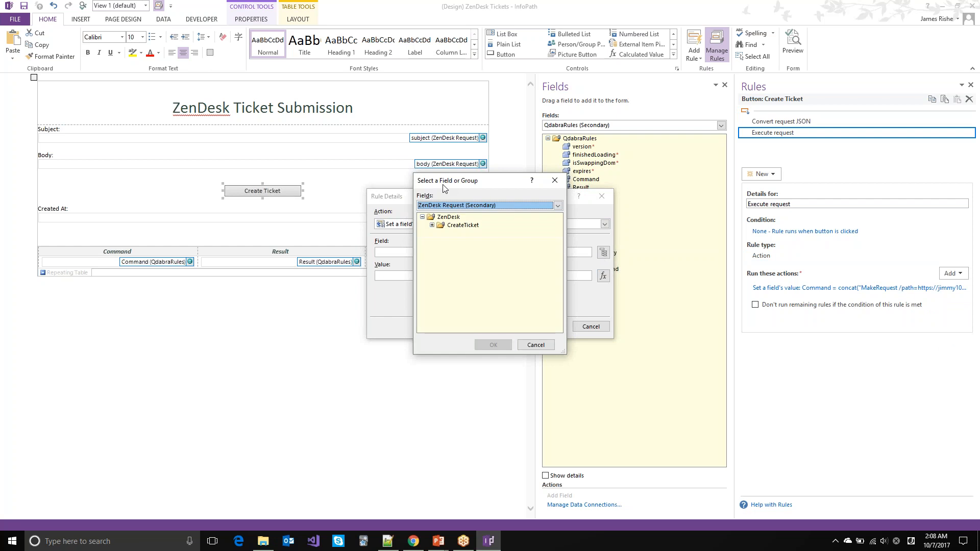
pyautogui.click(432, 225)
pyautogui.click(442, 242)
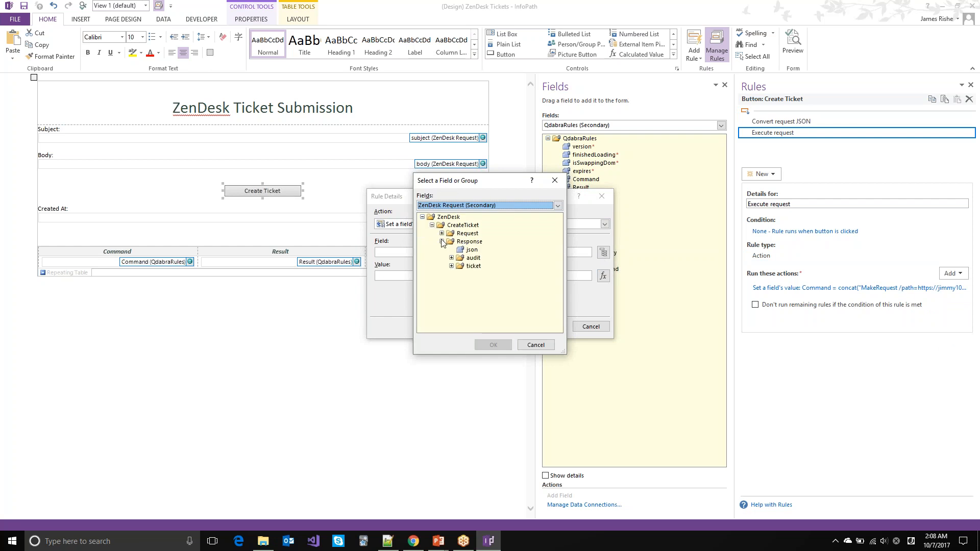
pyautogui.doubleClick(467, 250)
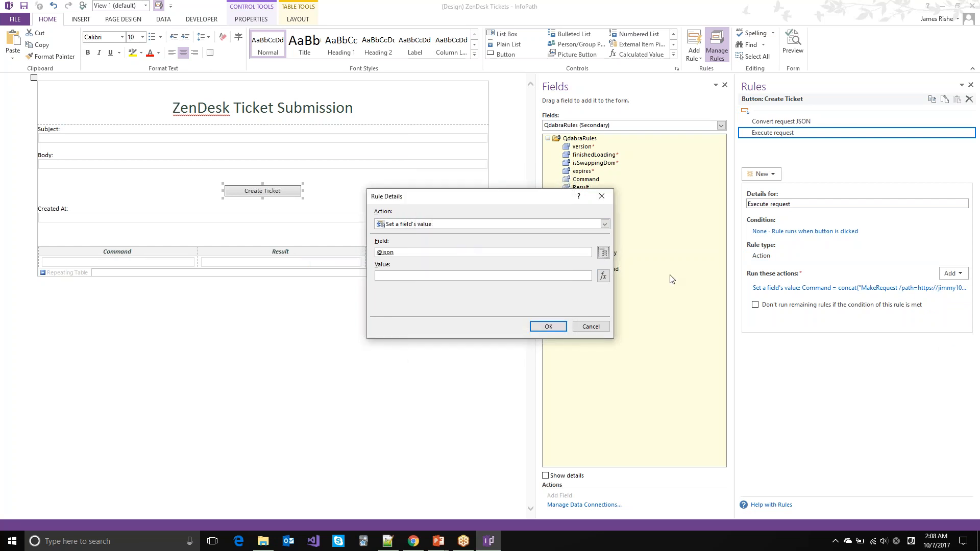
# Step: Set that action's value to the QdabraRules Result field and confirm it
pyautogui.click(603, 276)
pyautogui.click(399, 304)
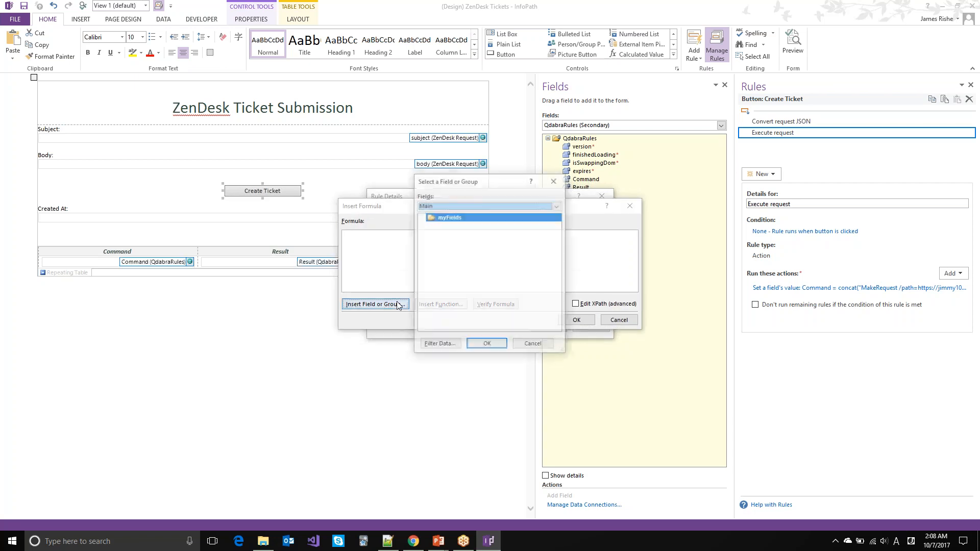
pyautogui.doubleClick(439, 217)
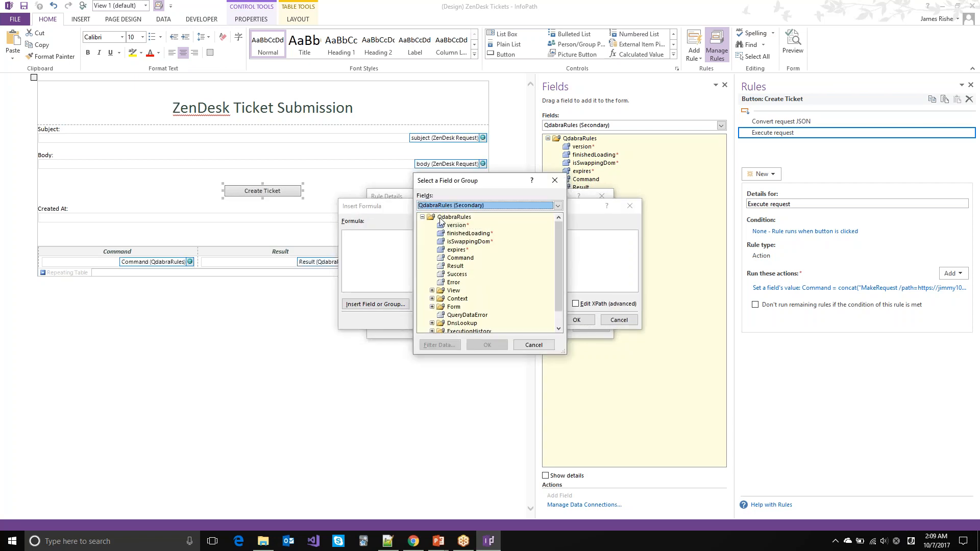
pyautogui.doubleClick(458, 267)
pyautogui.press('Return')
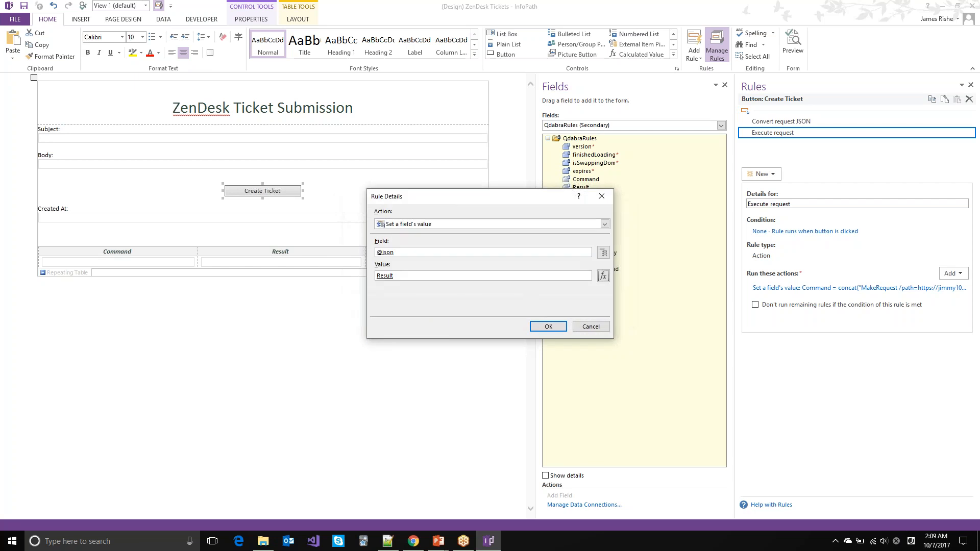
pyautogui.press('Return')
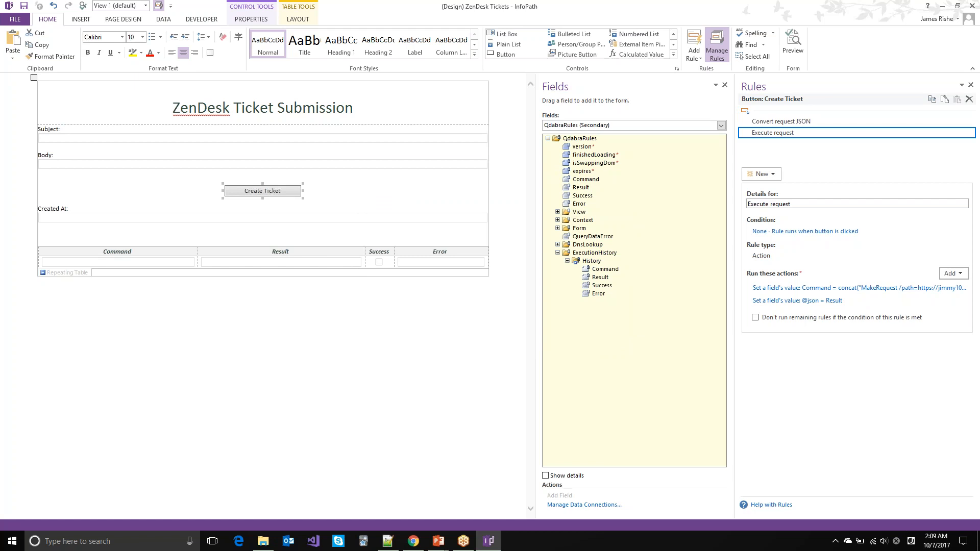
pyautogui.hotkey('alt', 'Tab')
pyautogui.hotkey('alt', 'Tab')
pyautogui.hotkey('alt', 'Tab')
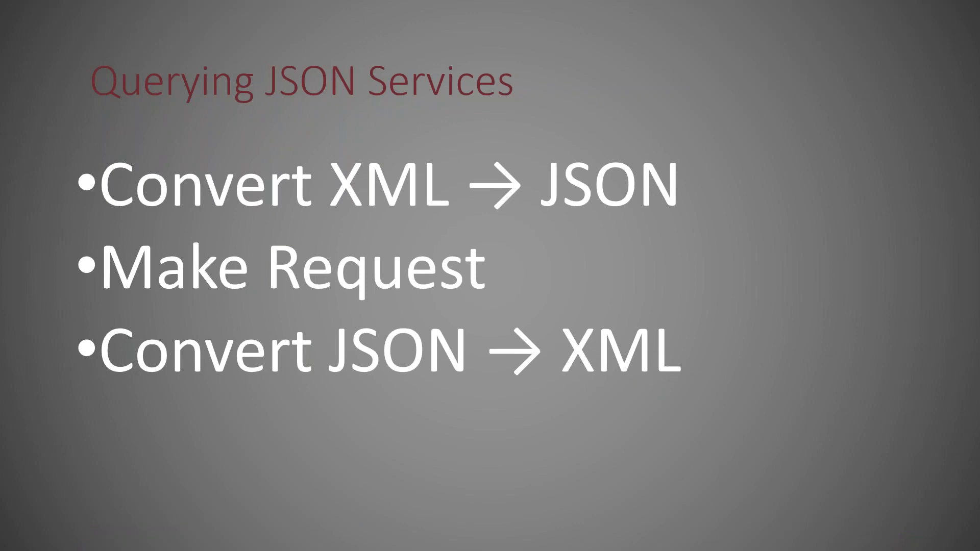
# Step: Leave the Querying JSON Services slide for the qRules Builder MakeRequest page
pyautogui.hotkey('alt', 'Tab')
pyautogui.hotkey('alt', 'Tab')
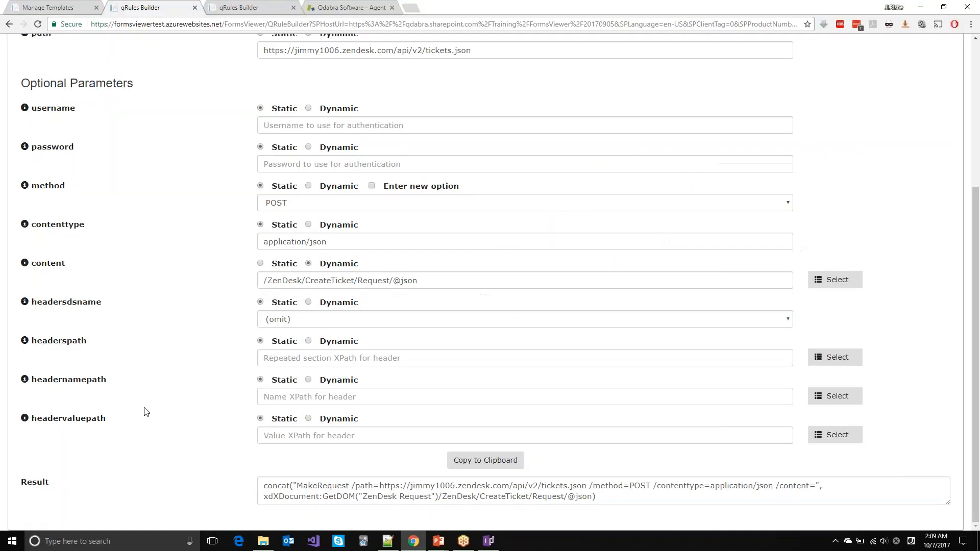
# Step: Choose JsonToXml as the command in qRules Builder, found by searching 'jsonto'
pyautogui.scroll(4, 184, 280)
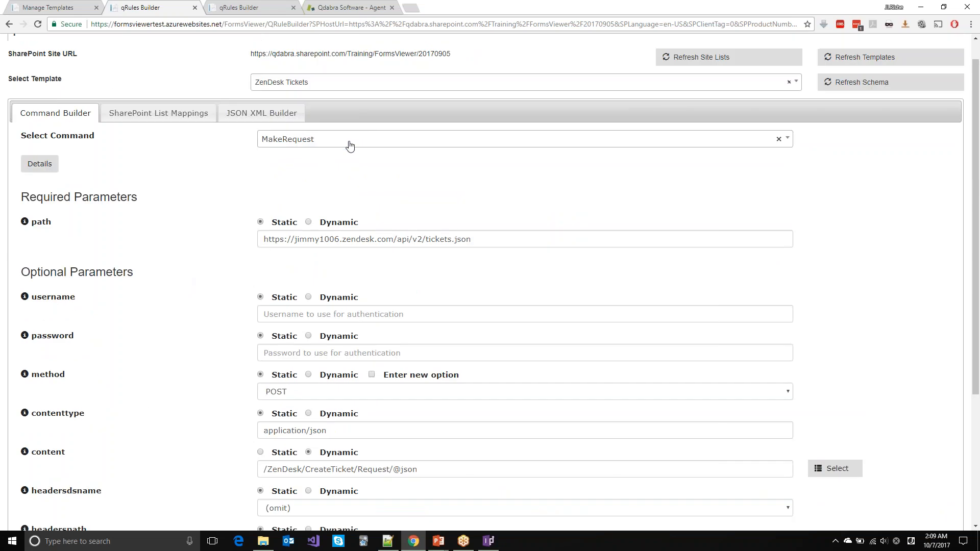
pyautogui.click(347, 145)
pyautogui.write('jsonto')
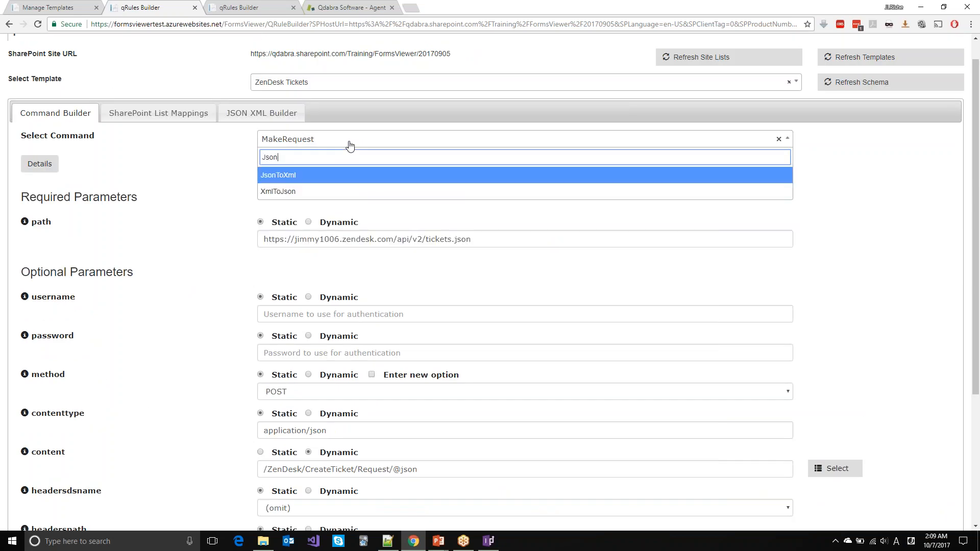
pyautogui.press('Return')
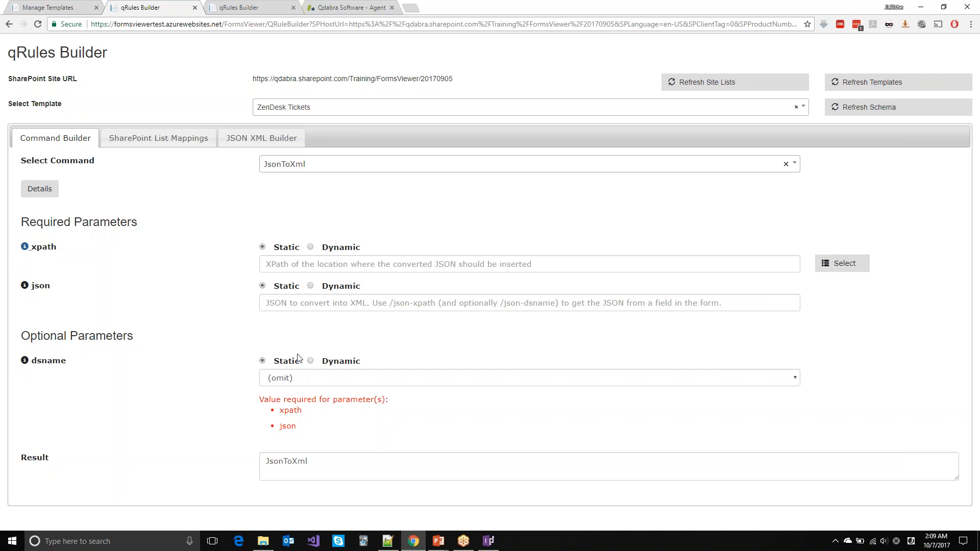
# Step: Set JsonToXml's dsname to the ZenDesk Request data source
pyautogui.click(848, 266)
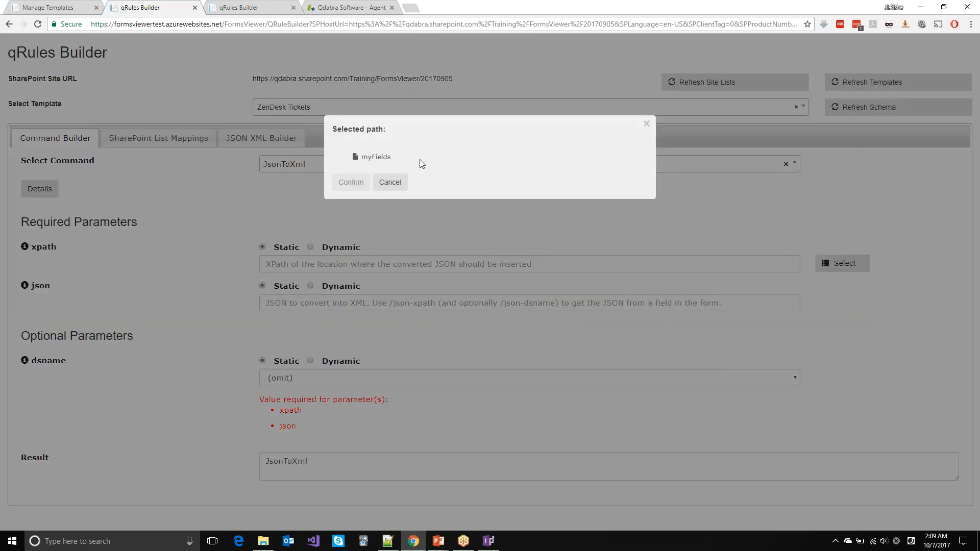
pyautogui.click(646, 127)
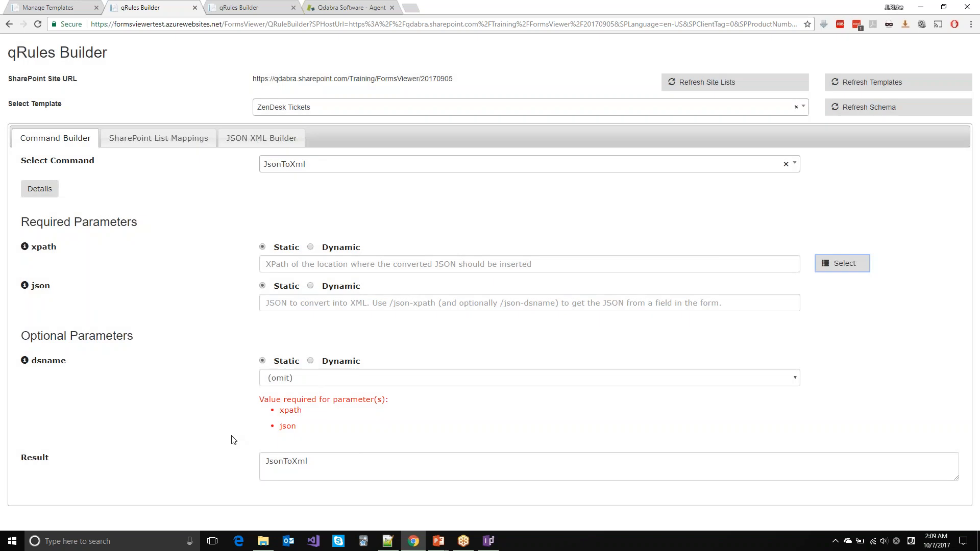
pyautogui.click(324, 381)
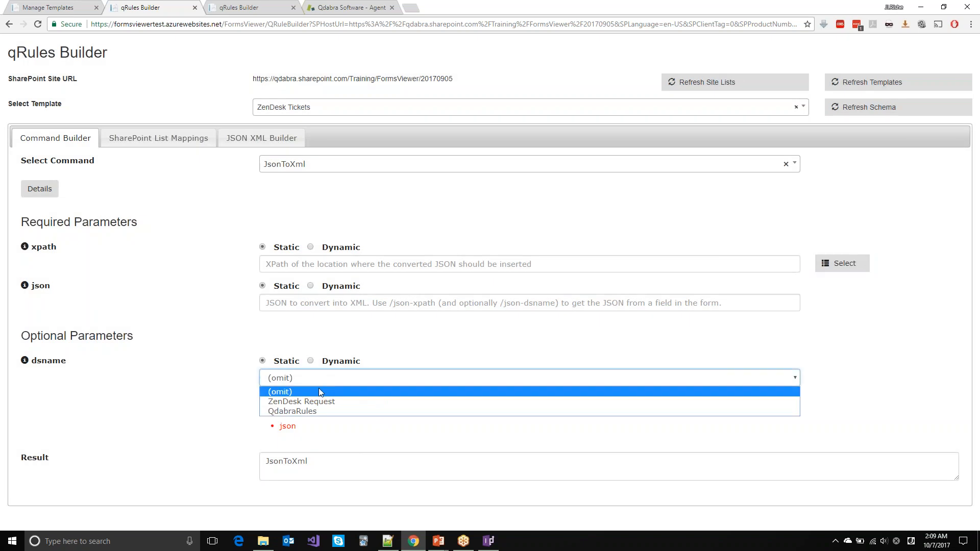
pyautogui.click(297, 402)
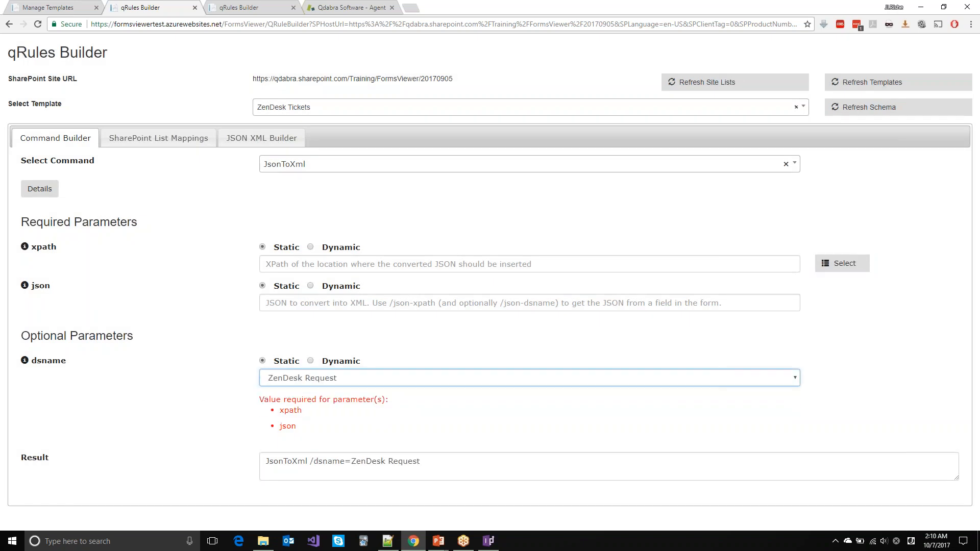
pyautogui.click(24, 360)
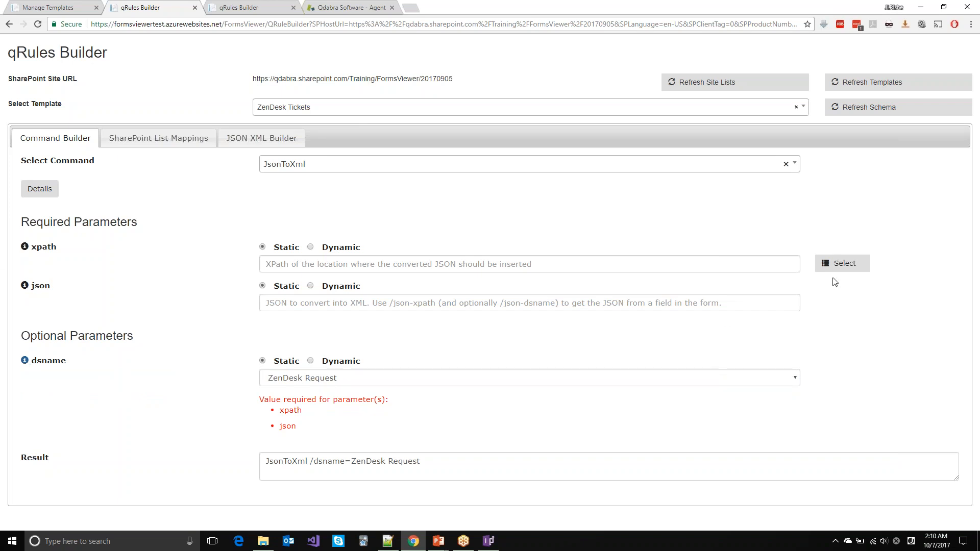
# Step: Set the JsonToXml xpath to /ZenDesk/CreateTicket/Response from the path picker
pyautogui.click(853, 271)
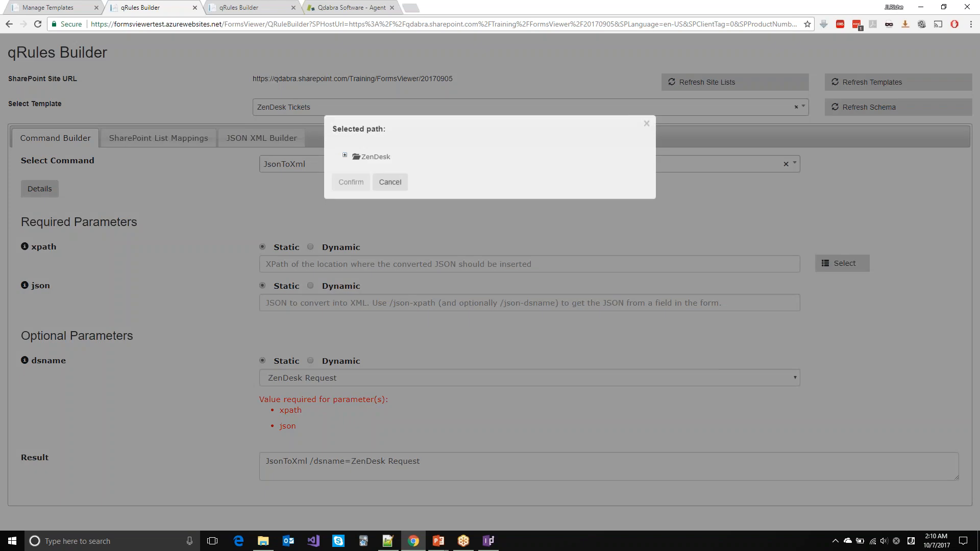
pyautogui.click(344, 155)
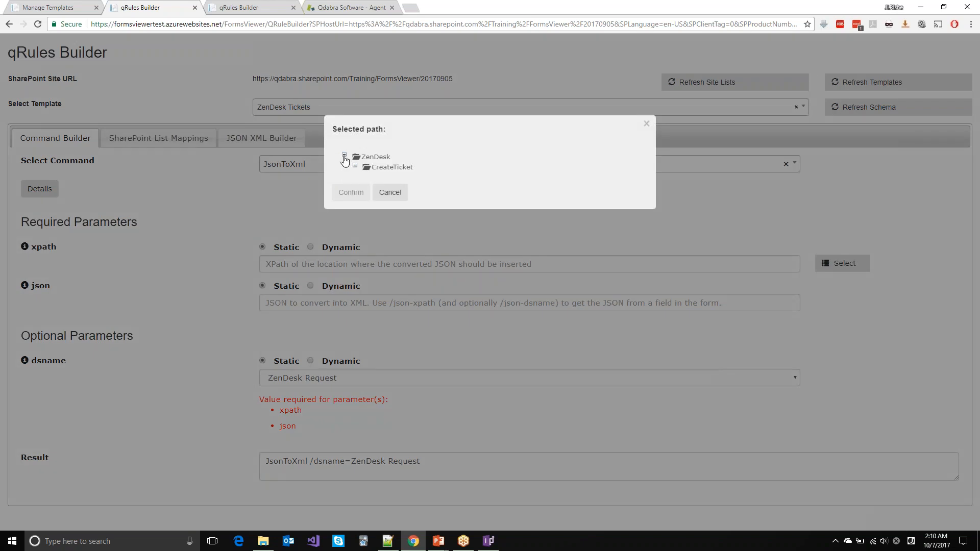
pyautogui.click(355, 165)
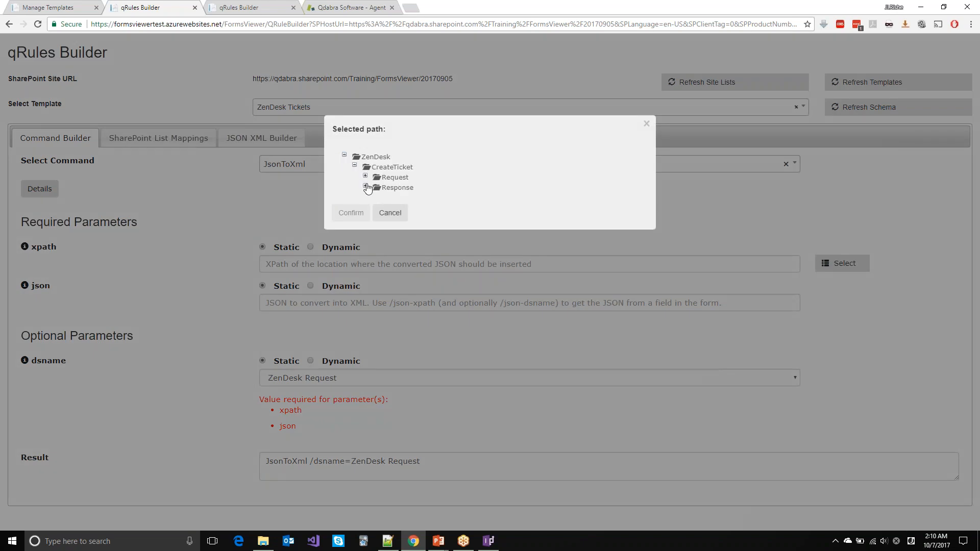
pyautogui.click(365, 185)
pyautogui.click(380, 207)
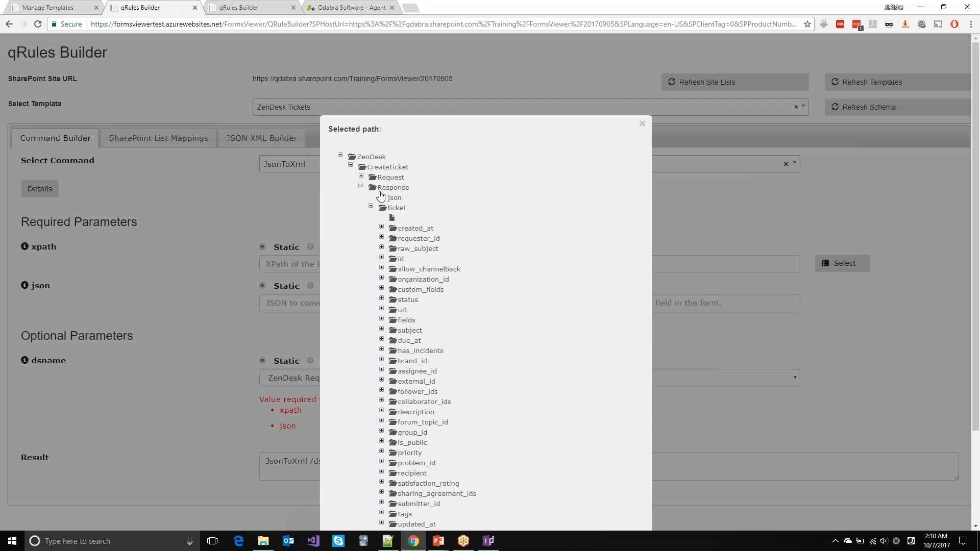
pyautogui.click(371, 207)
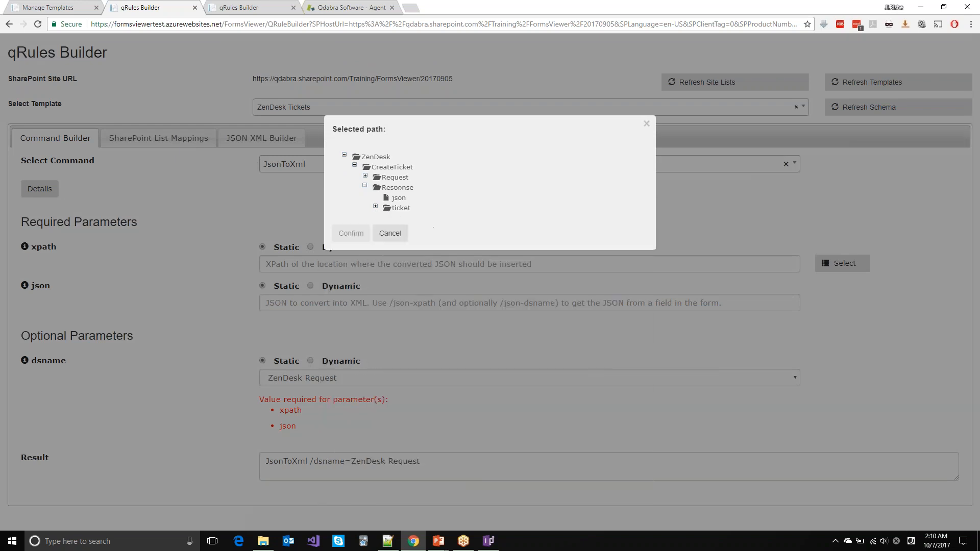
pyautogui.doubleClick(402, 189)
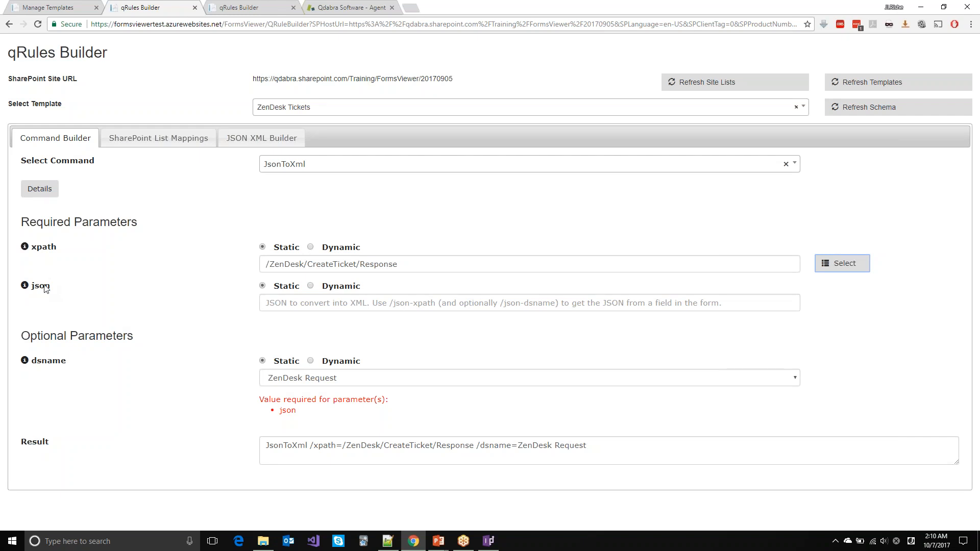
pyautogui.moveTo(25, 286)
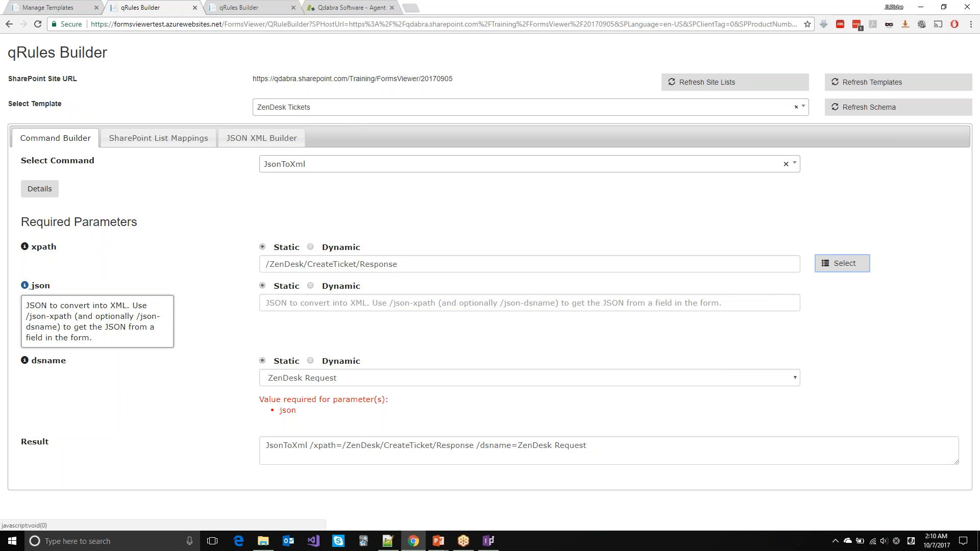
pyautogui.click(312, 287)
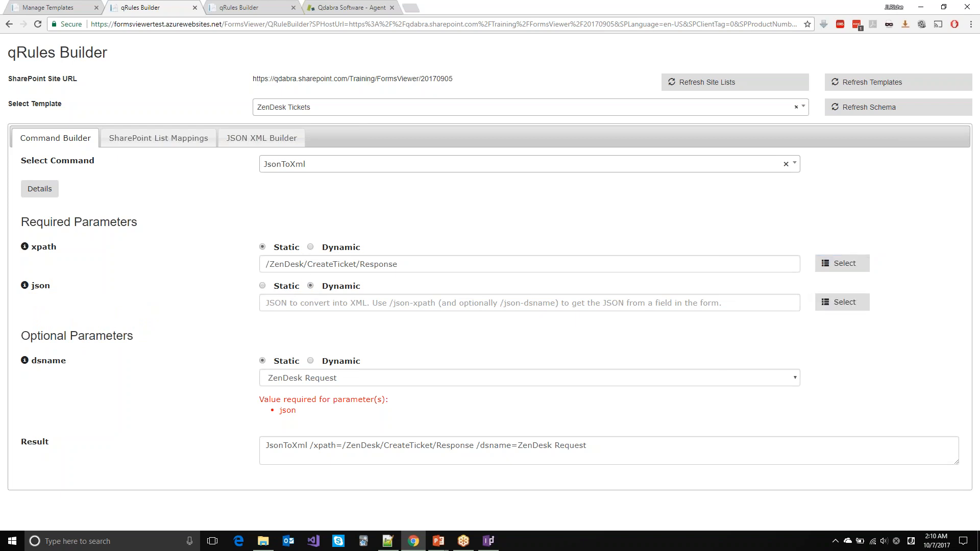
pyautogui.click(852, 306)
pyautogui.click(390, 141)
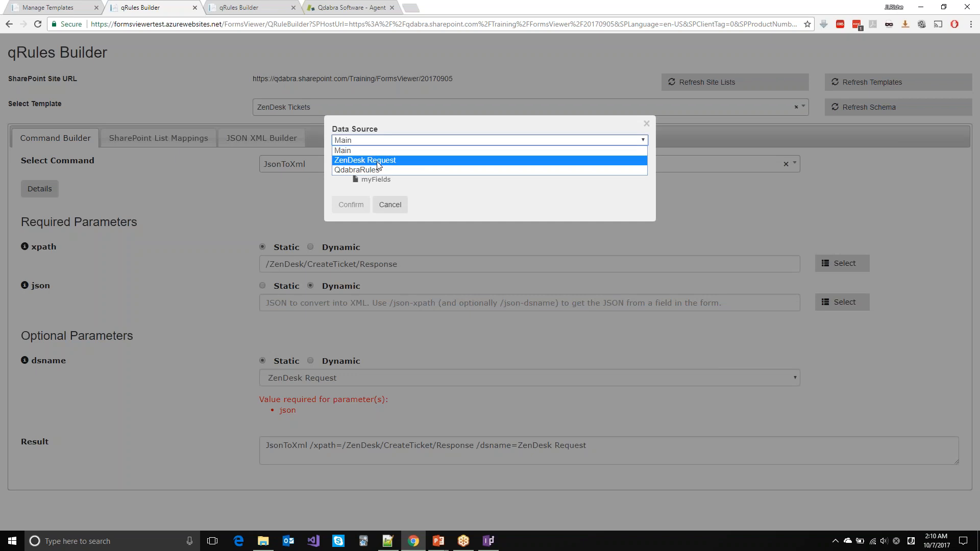
pyautogui.click(377, 161)
pyautogui.click(350, 180)
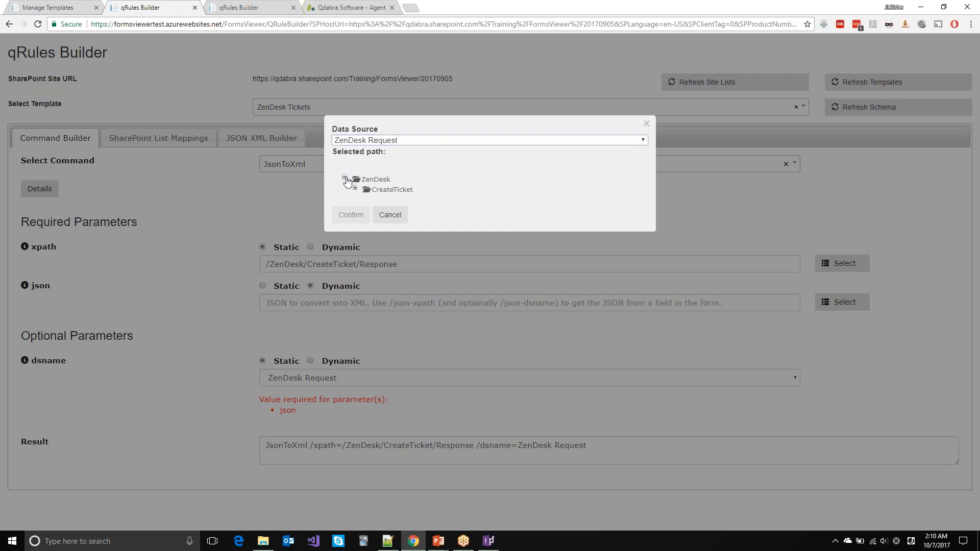
pyautogui.click(354, 188)
pyautogui.click(365, 208)
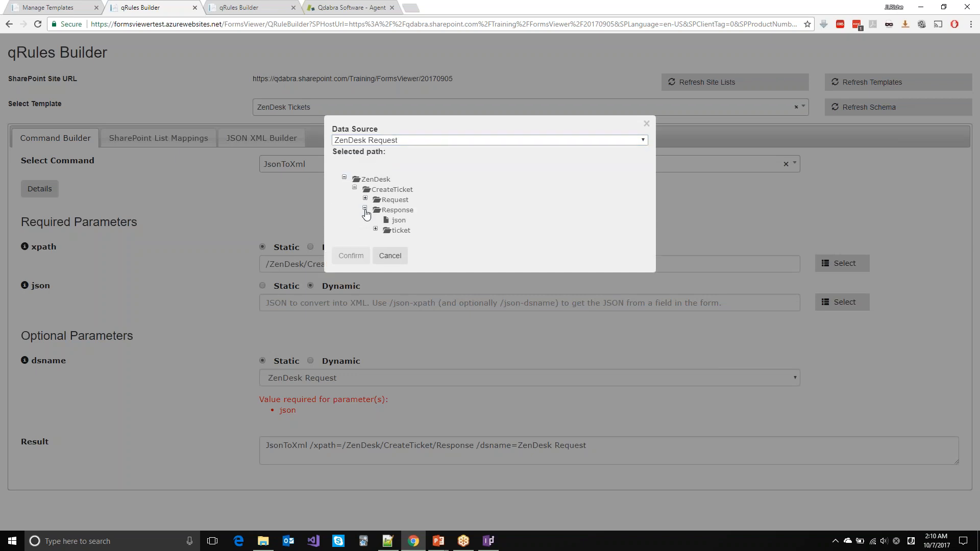
pyautogui.click(396, 221)
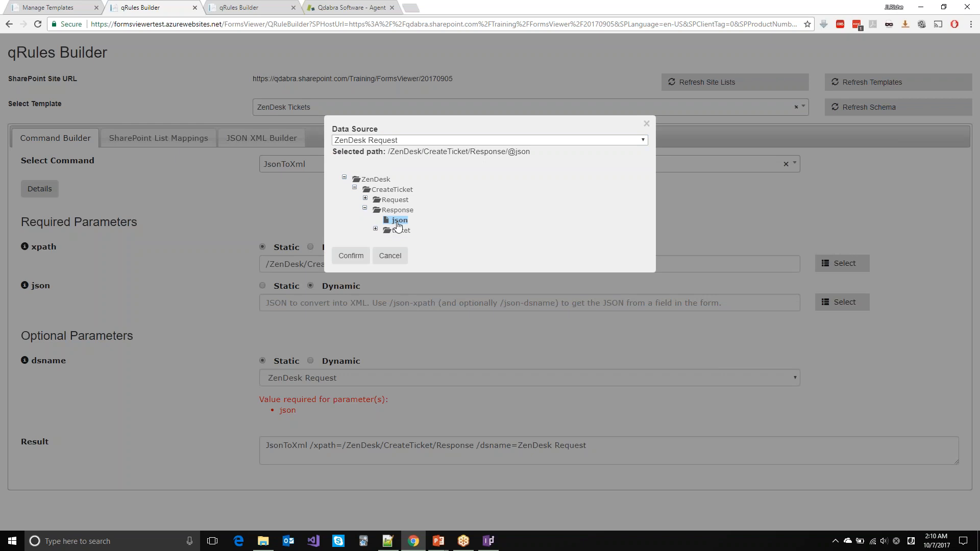
pyautogui.doubleClick(399, 223)
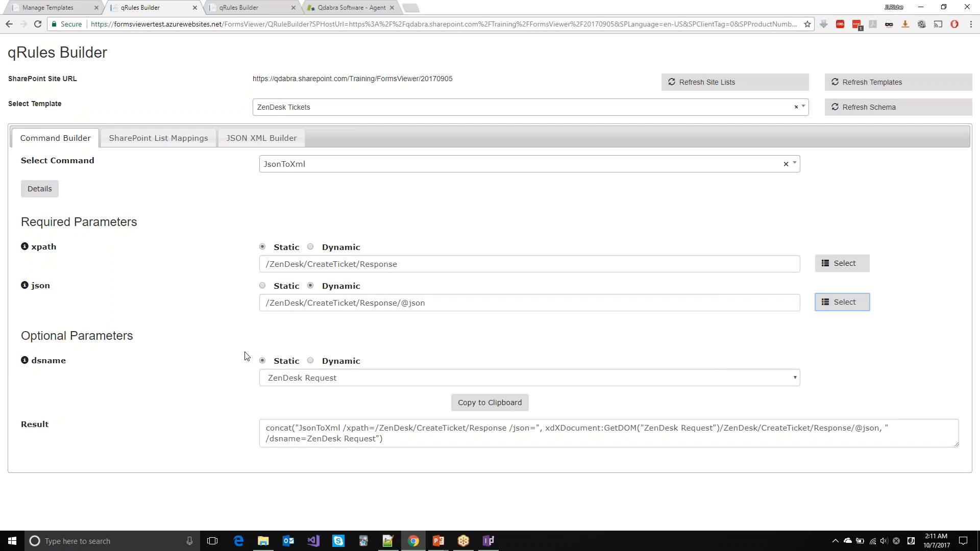
# Step: Copy the finished JsonToXml concat formula to the clipboard
pyautogui.click(487, 403)
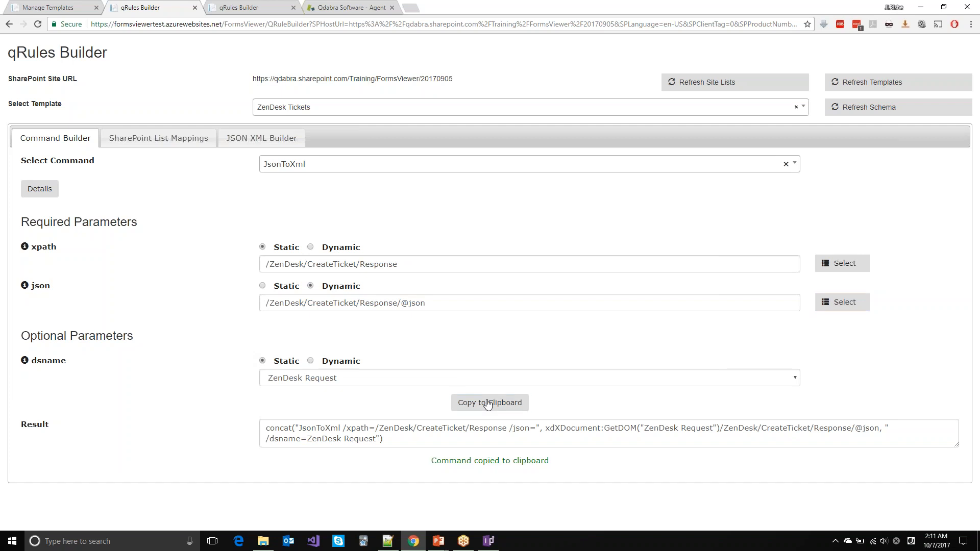
pyautogui.hotkey('alt', 'Tab')
pyautogui.press('Tab')
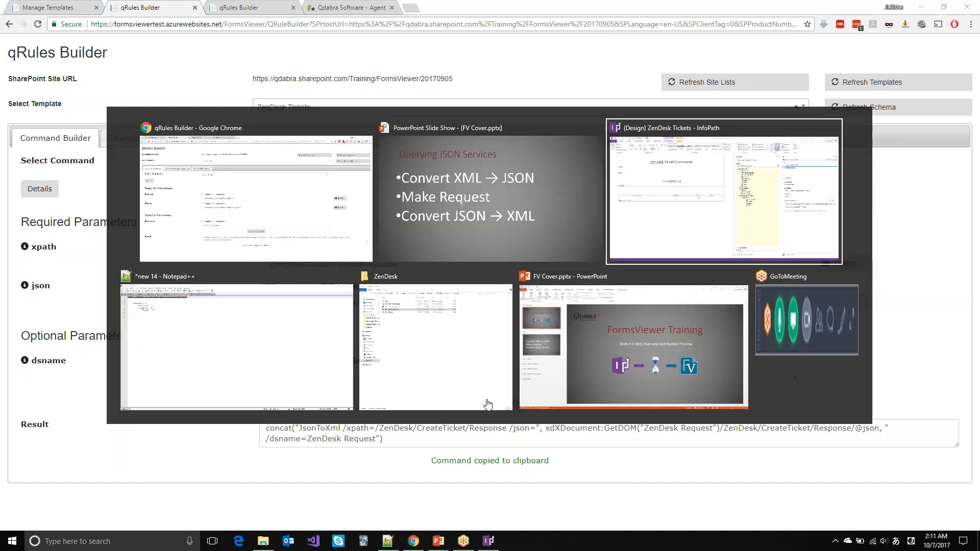
# Step: Add a 'Convert response to XML' action rule with a set-field-value action
pyautogui.click(762, 174)
pyautogui.click(769, 211)
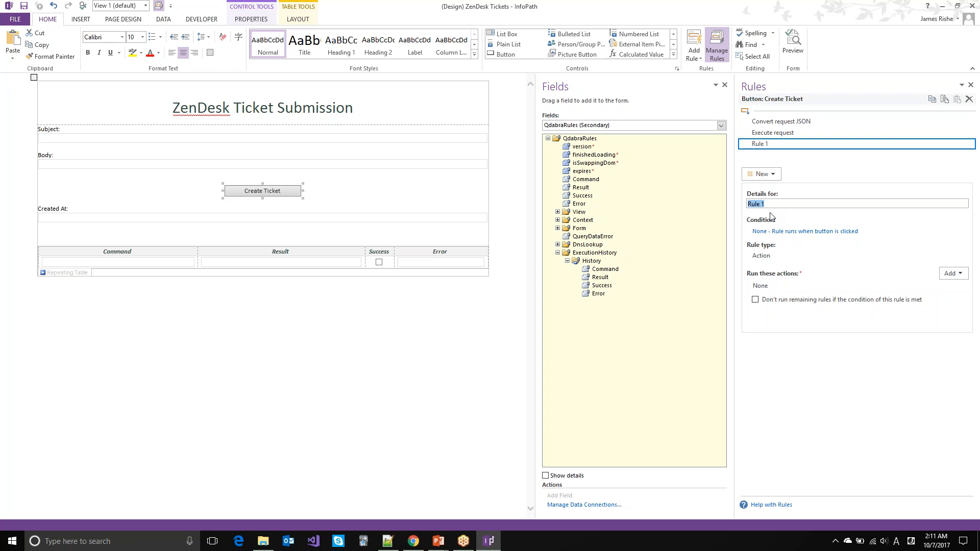
pyautogui.write('Convert response to XML')
pyautogui.click(949, 274)
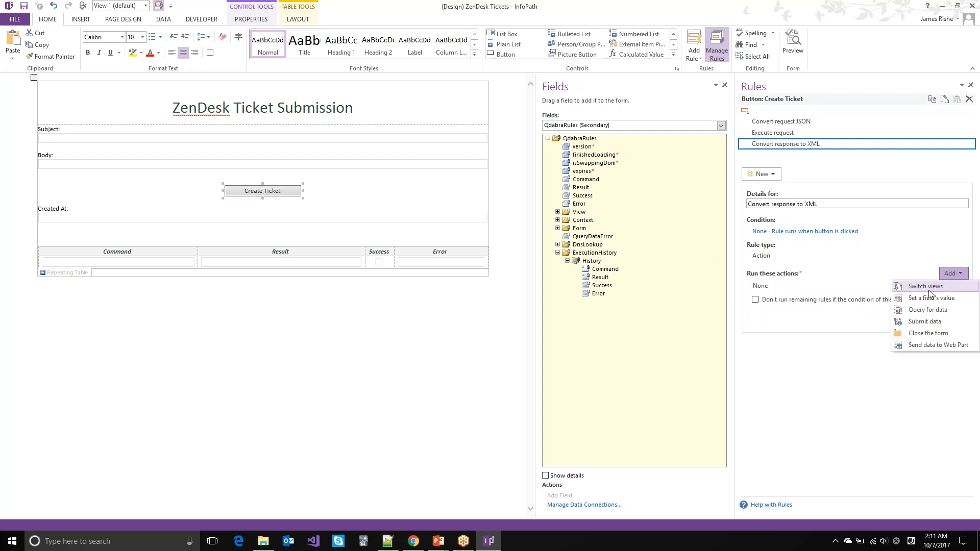
pyautogui.click(928, 302)
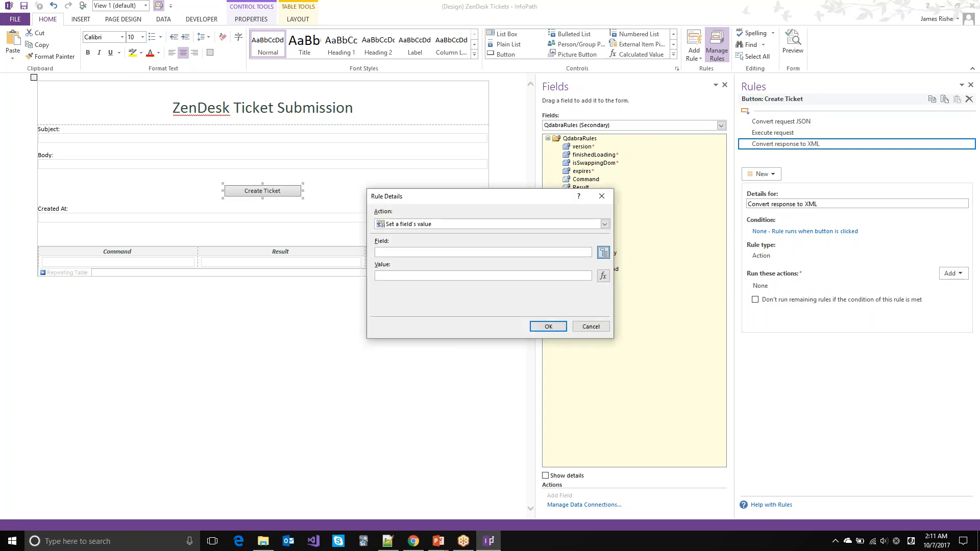
# Step: Have that action set the Command field to the pasted JsonToXml concat formula
pyautogui.click(604, 252)
pyautogui.press('q')
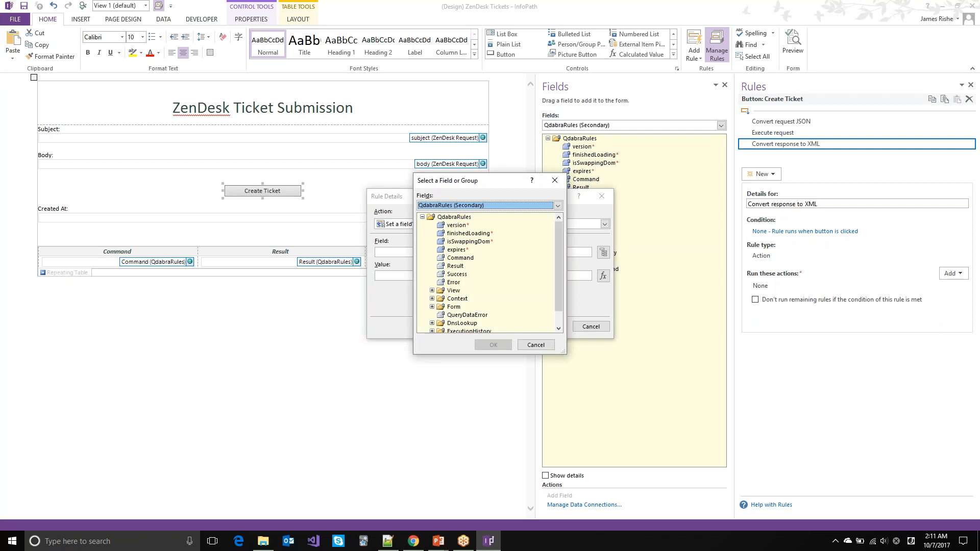
pyautogui.doubleClick(460, 258)
pyautogui.click(603, 276)
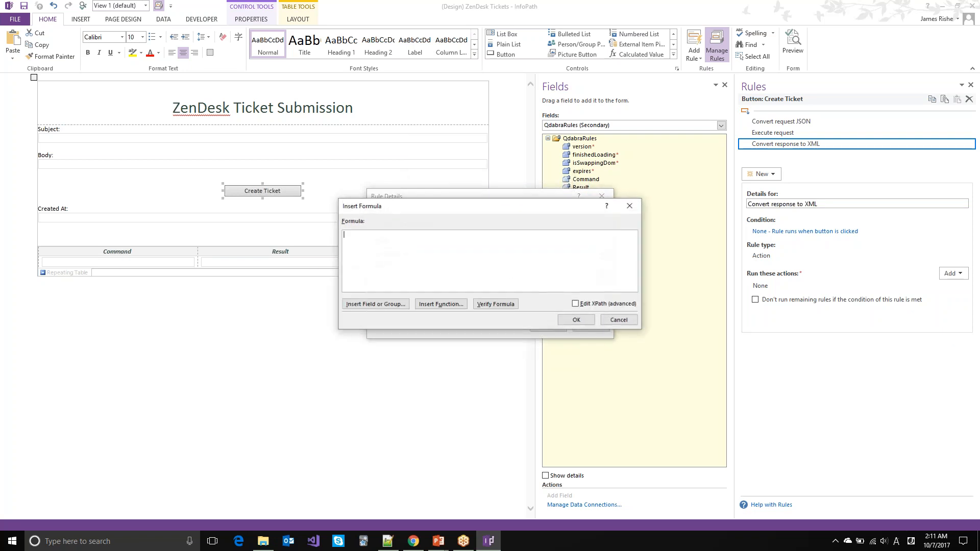
pyautogui.hotkey('ctrl', 'v')
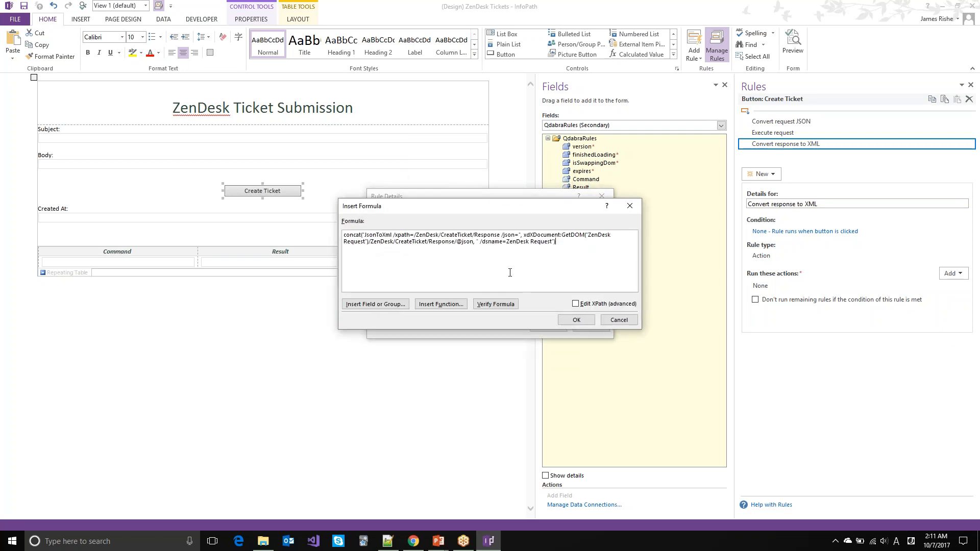
pyautogui.press('Return')
pyautogui.press('Return')
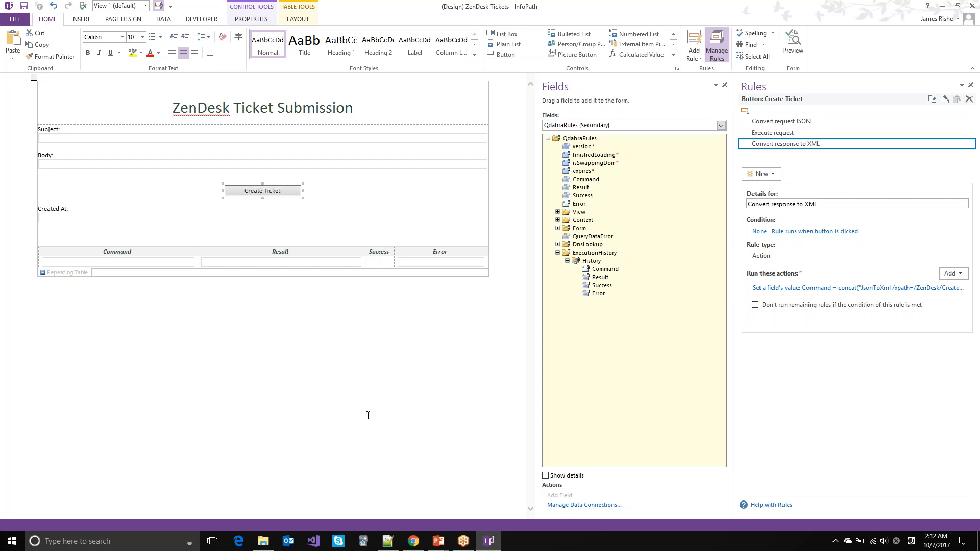
pyautogui.hotkey('alt', 'Tab')
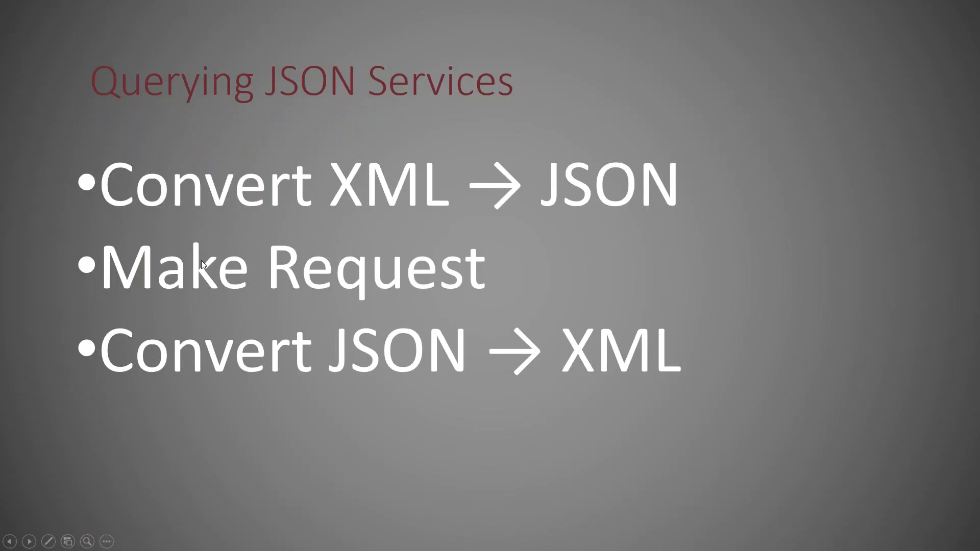
# Step: Save the ZenDesk Tickets form template and show FormsViewer's Manage Templates list
pyautogui.hotkey('alt', 'Tab')
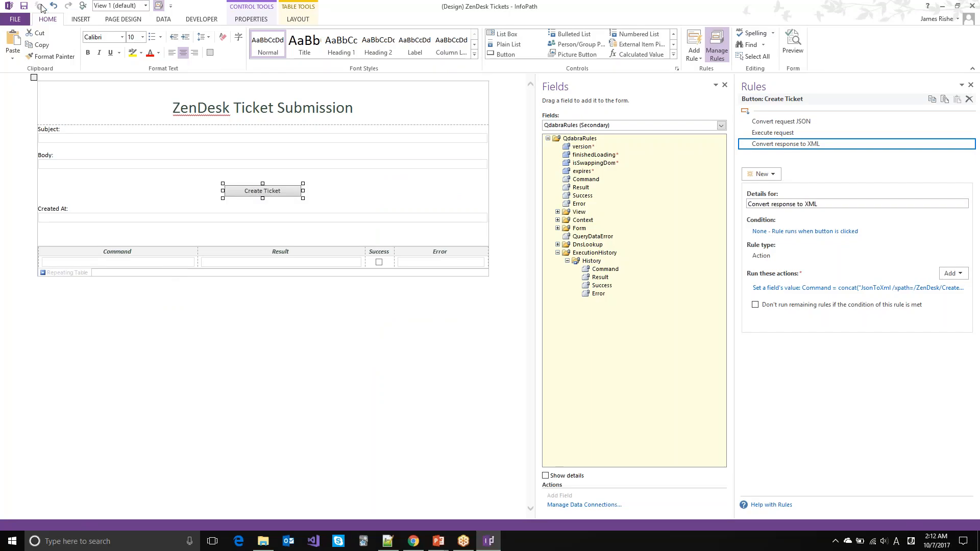
pyautogui.click(25, 6)
pyautogui.hotkey('alt', 'Tab')
pyautogui.hotkey('alt', 'Tab')
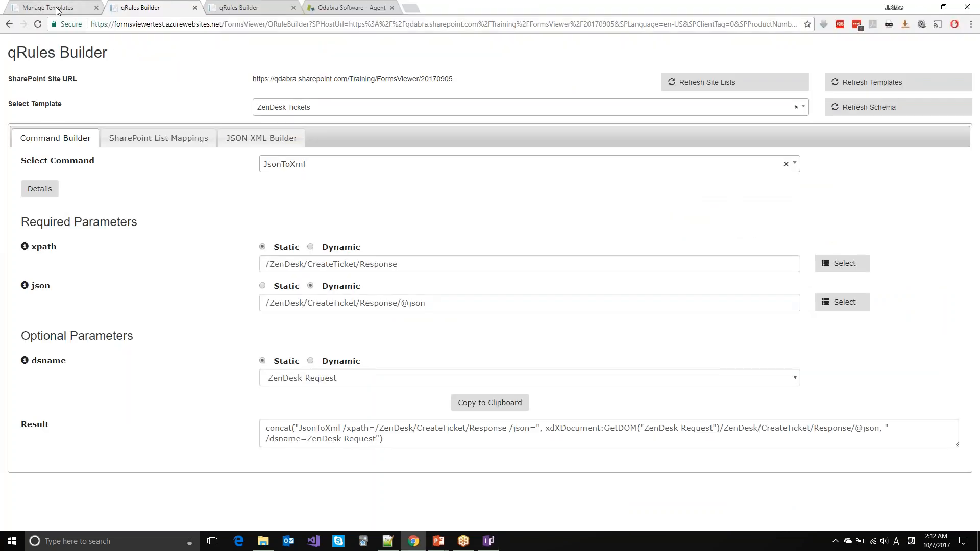
pyautogui.click(56, 7)
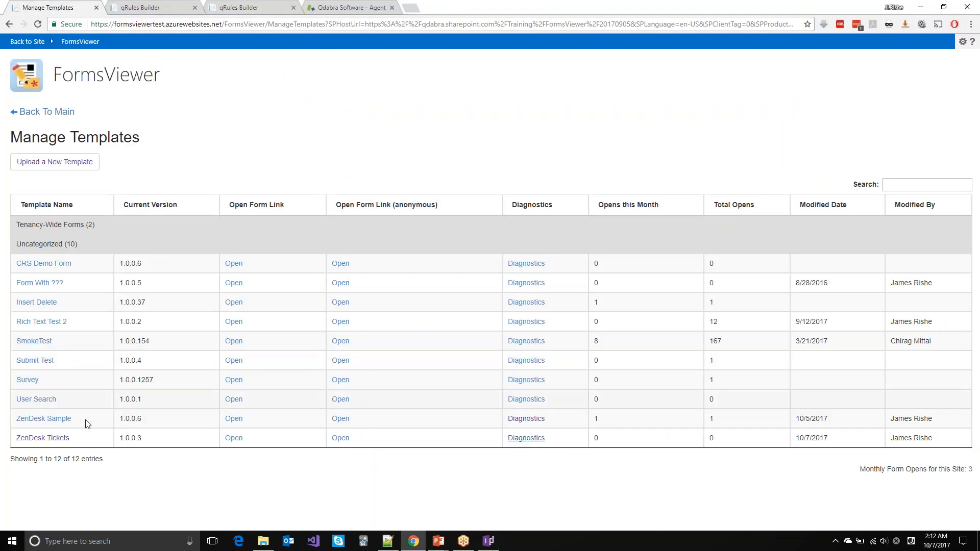
# Step: Update the ZenDesk Tickets template with the new ZenDesk Tickets.xsn and open the form
pyautogui.click(56, 438)
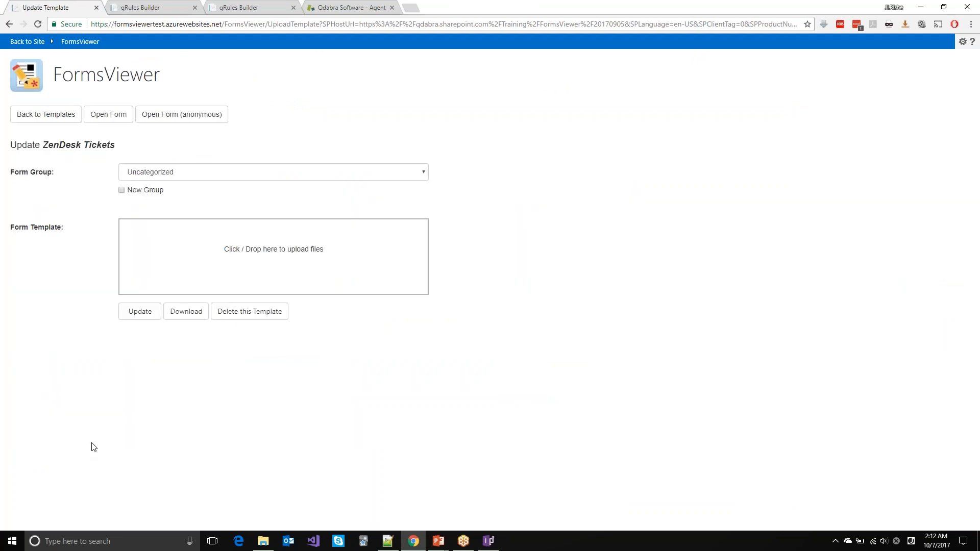
pyautogui.hotkey('alt', 'Tab')
pyautogui.press('Tab')
pyautogui.press('Tab')
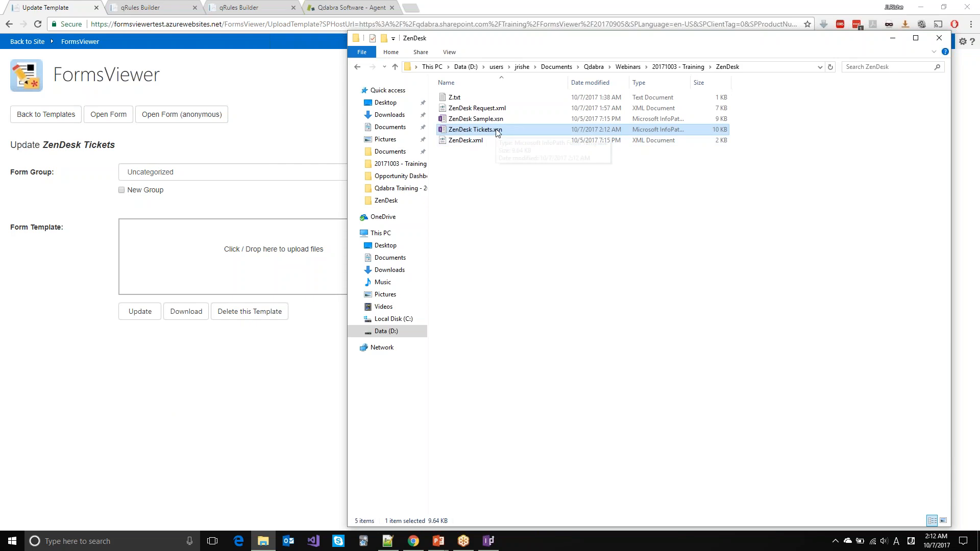
pyautogui.moveTo(498, 132); pyautogui.dragTo(306, 237)
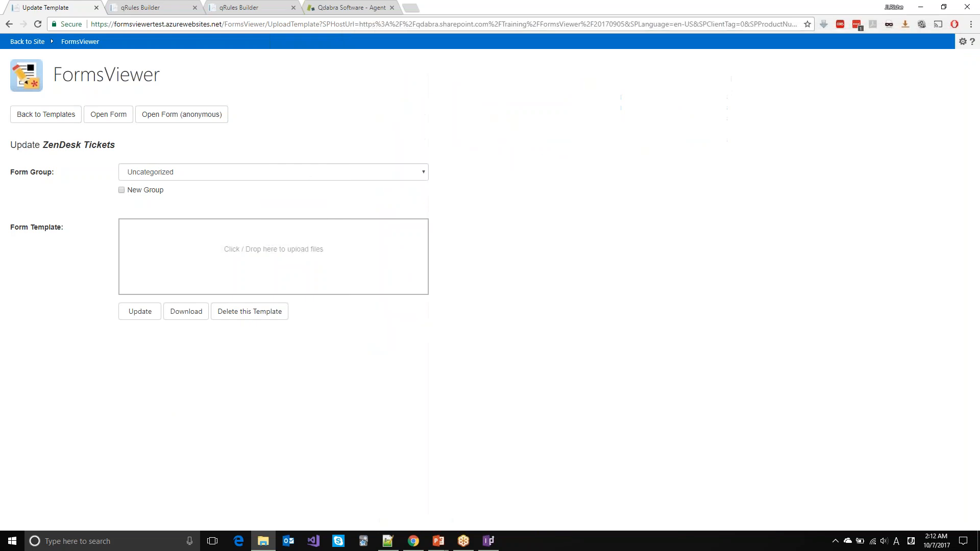
pyautogui.click(141, 345)
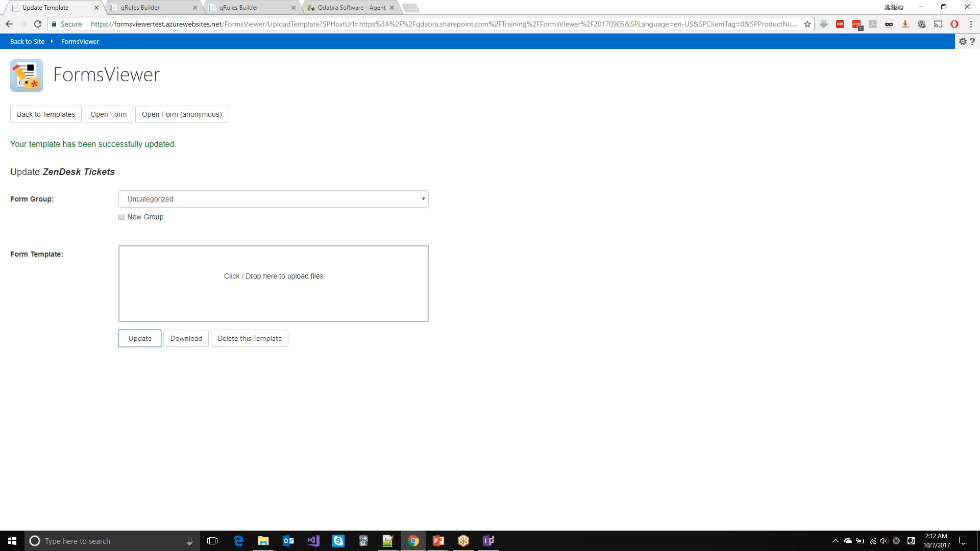
pyautogui.click(128, 125)
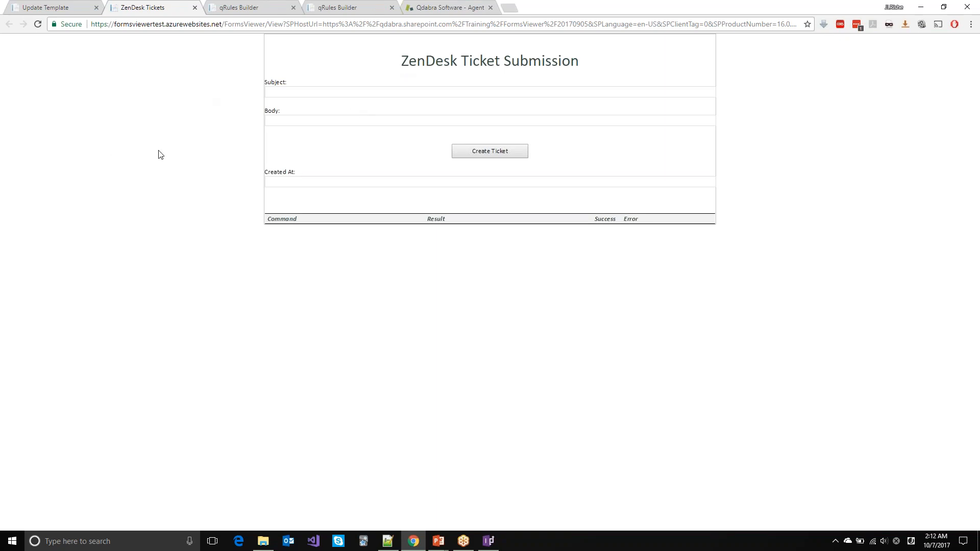
# Step: Submit a ticket with subject 'Printer exploded' and body 'Ink everywhere' via Create Ticket
pyautogui.click(313, 91)
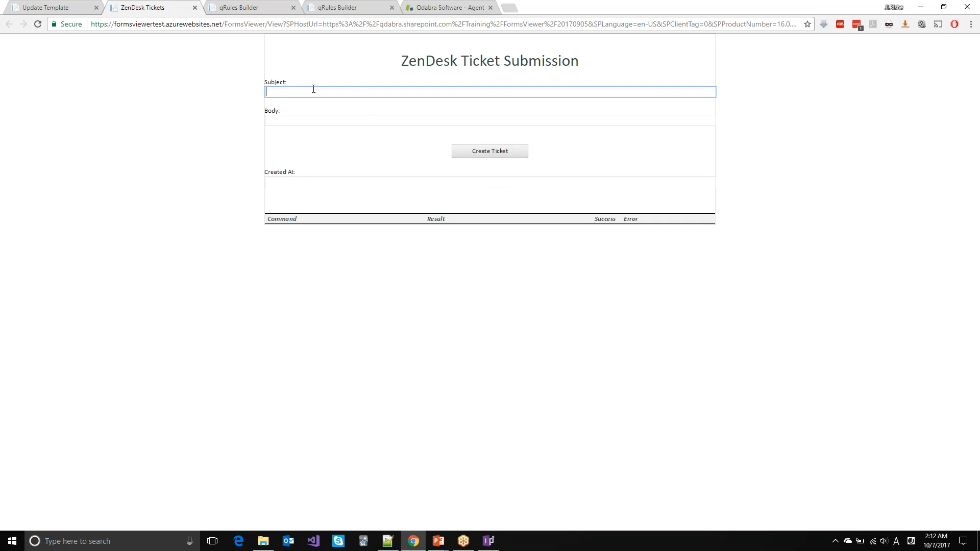
pyautogui.write('Printer exploded')
pyautogui.press('Tab')
pyautogui.write('Ink everywhere')
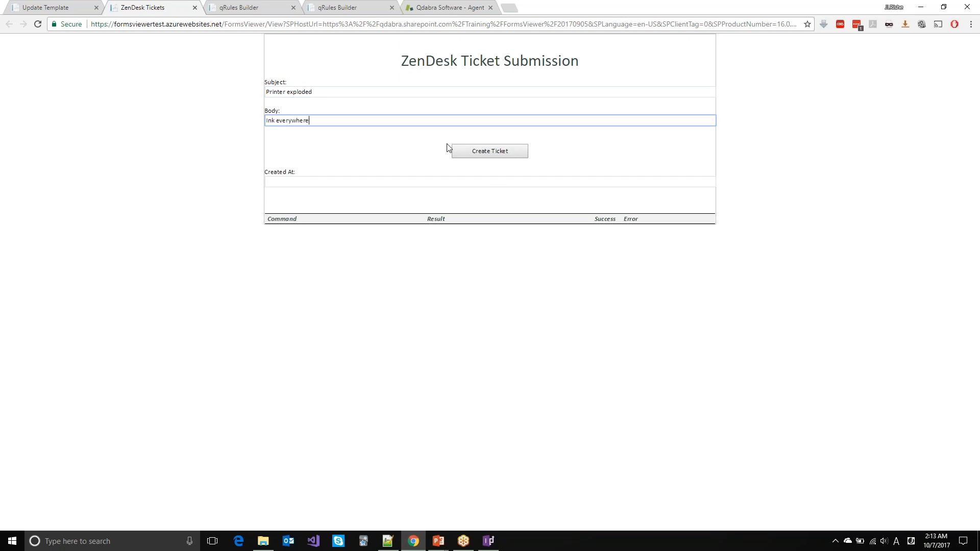
pyautogui.click(472, 155)
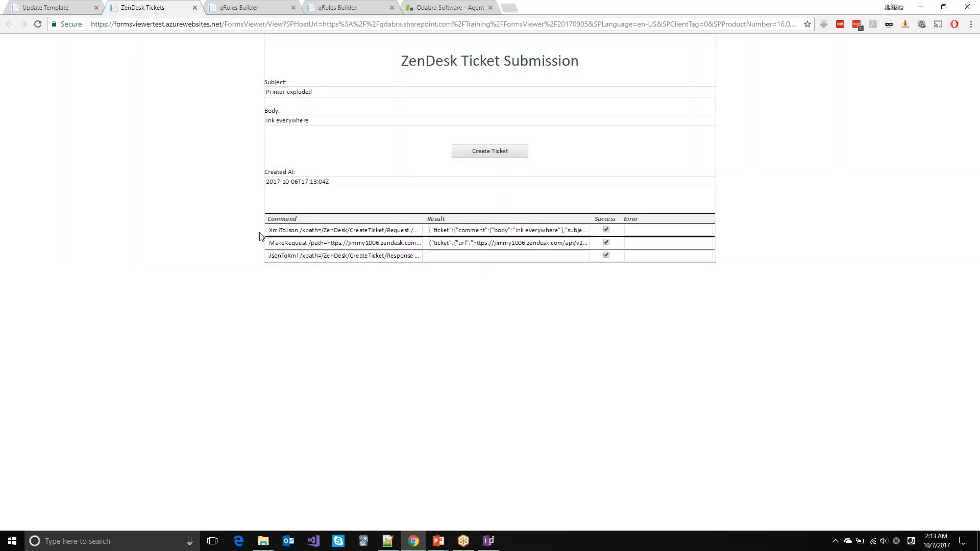
# Step: Inspect the XmlToJson, MakeRequest and JsonToXml command rows, their results, and the Created At timestamp
pyautogui.doubleClick(286, 231)
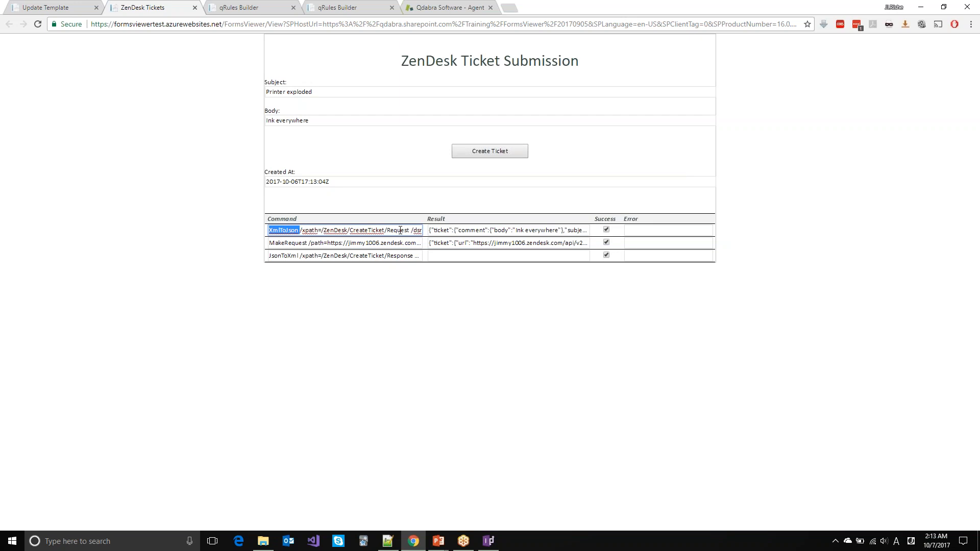
pyautogui.doubleClick(471, 231)
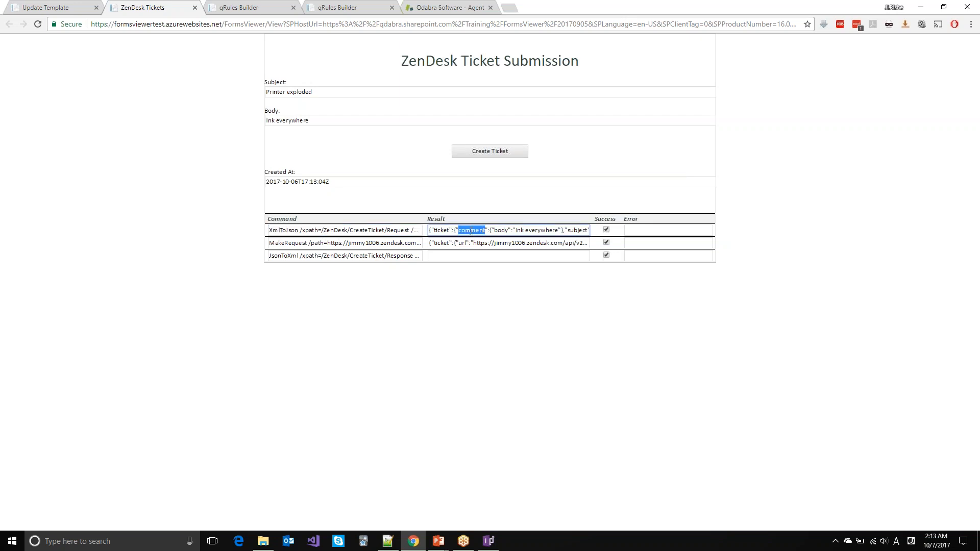
pyautogui.doubleClick(278, 244)
pyautogui.doubleClick(442, 244)
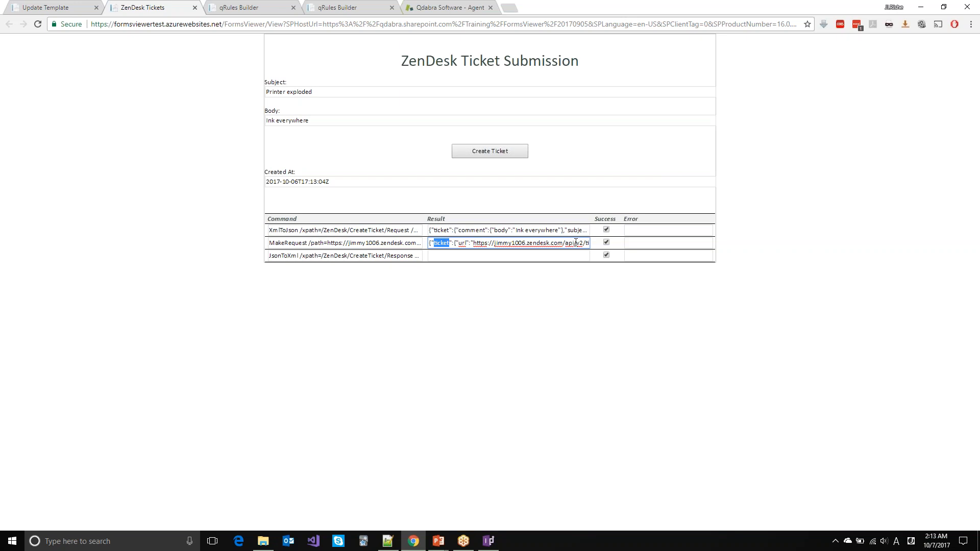
pyautogui.doubleClick(296, 257)
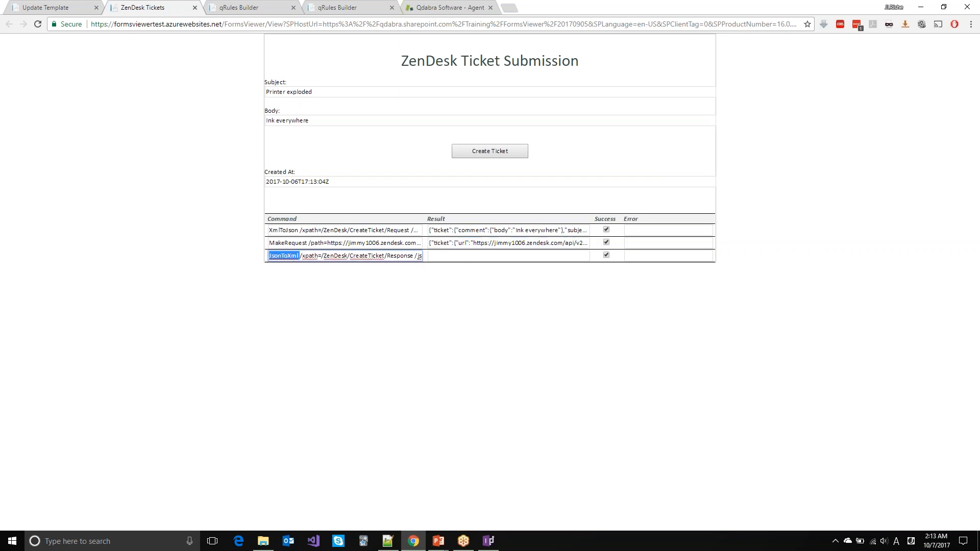
pyautogui.click(325, 186)
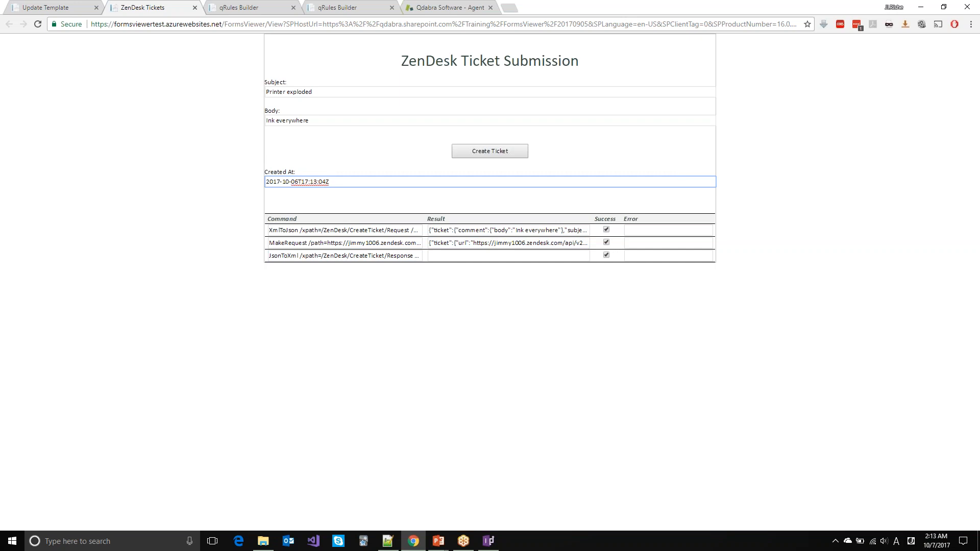
pyautogui.click(429, 7)
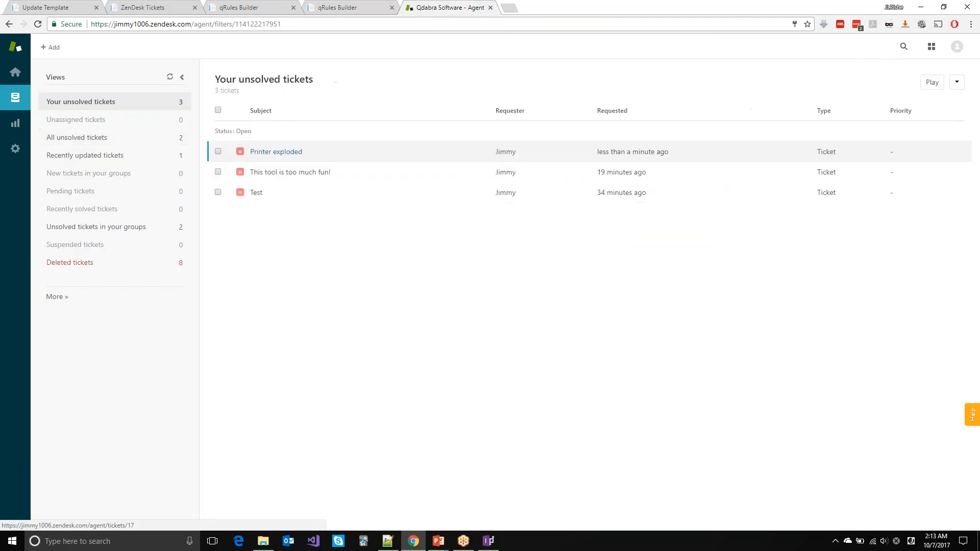
# Step: Open Zendesk ticket #17 'Printer exploded', then return to the FormsViewer Training title slide
pyautogui.click(276, 153)
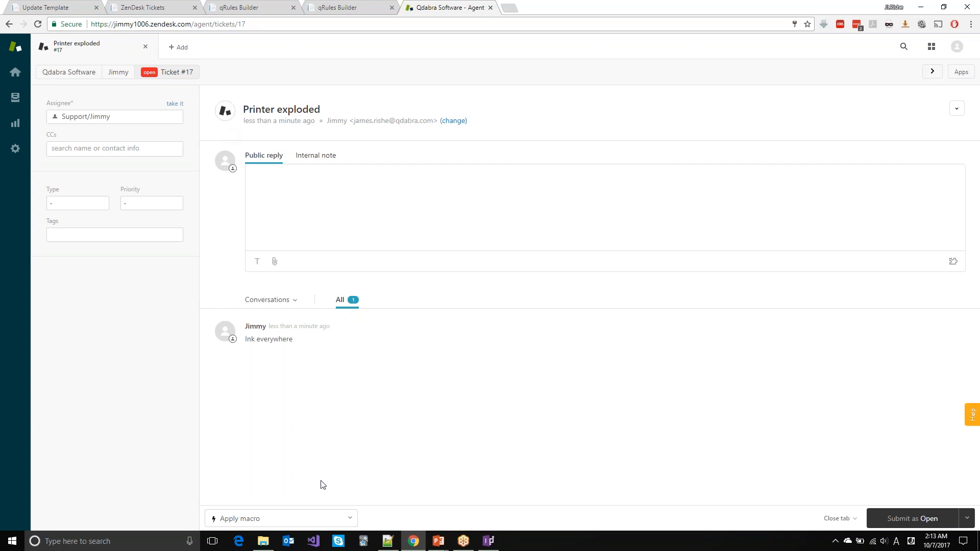
pyautogui.click(445, 544)
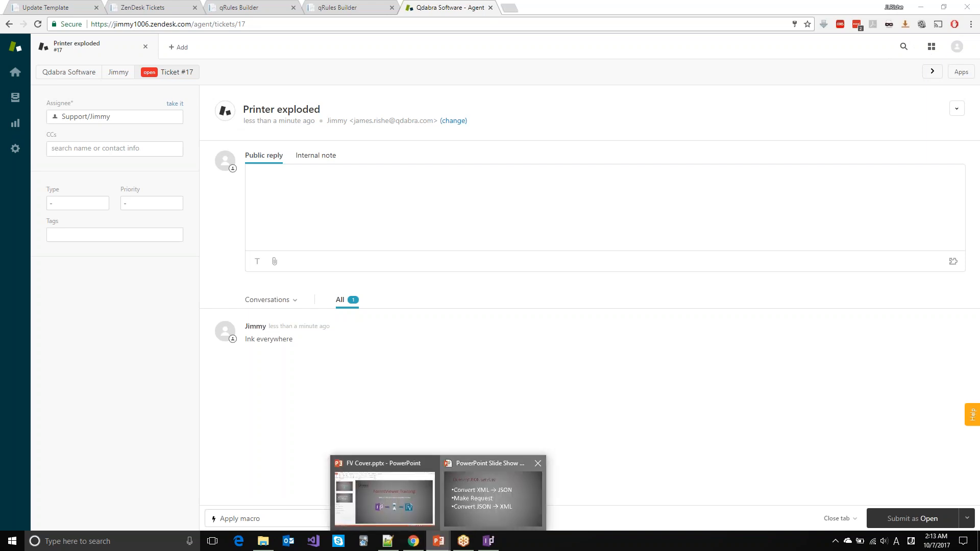
pyautogui.click(472, 511)
pyautogui.press('Left')
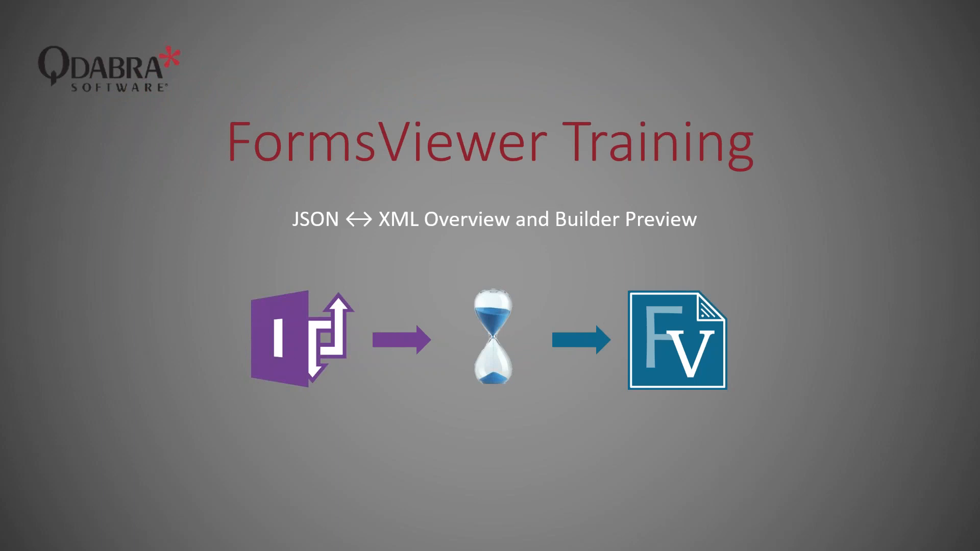